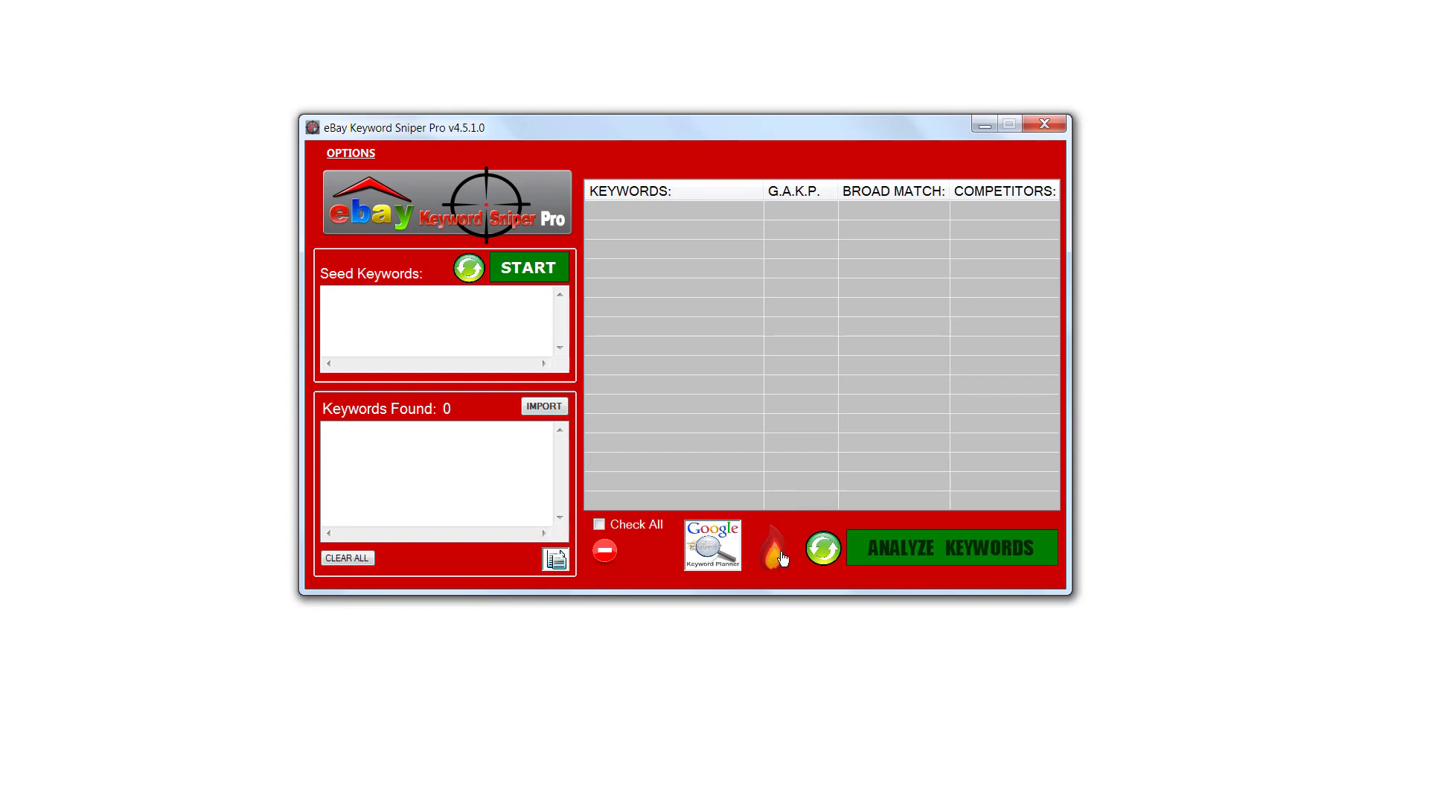
# Open the Hot Item Finder, then move and enlarge its window so every column shows
pyautogui.click(774, 554)
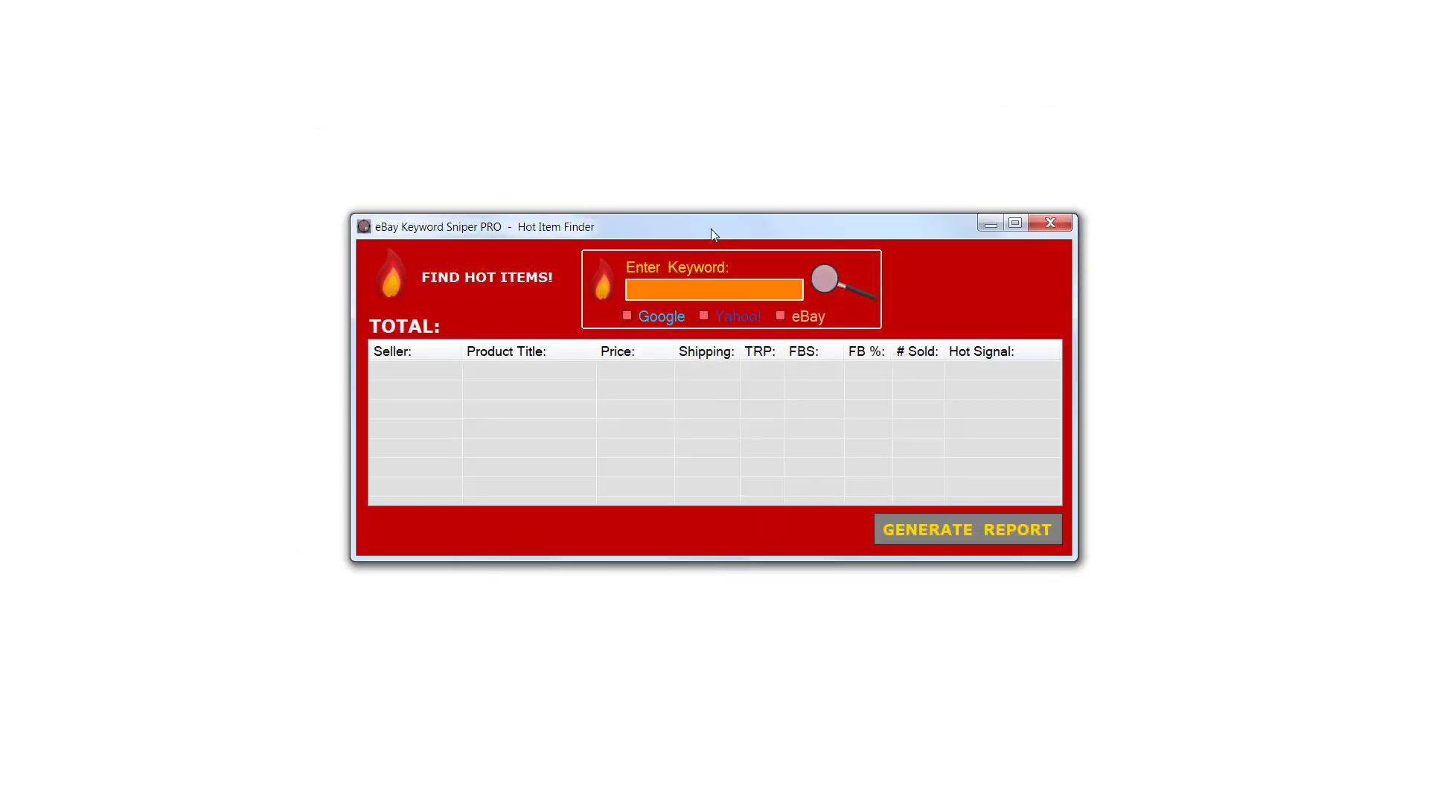
pyautogui.moveTo(709, 231); pyautogui.dragTo(710, 198)
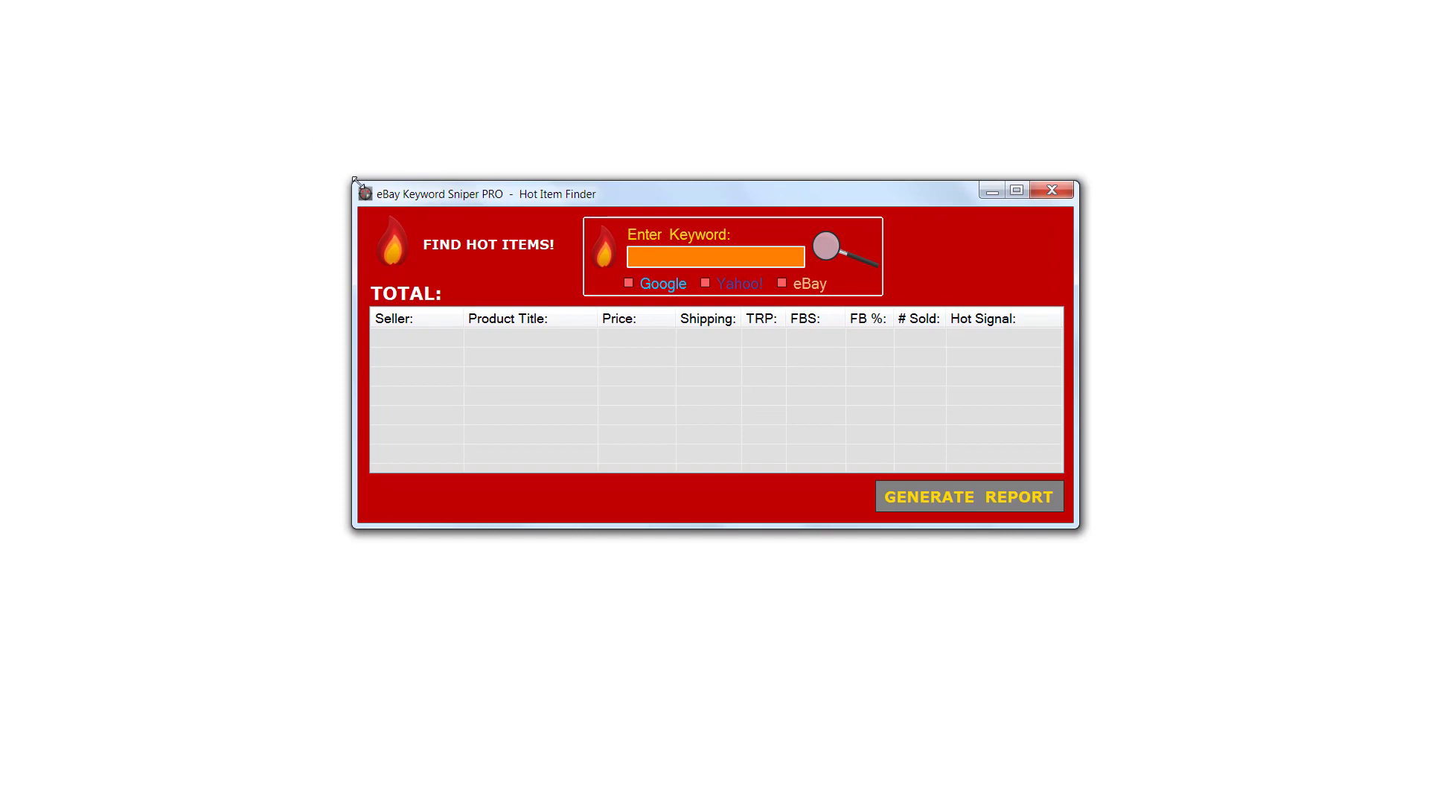
pyautogui.moveTo(355, 181); pyautogui.dragTo(230, 101)
pyautogui.moveTo(1073, 526); pyautogui.dragTo(1270, 613)
pyautogui.moveTo(688, 119); pyautogui.dragTo(647, 133)
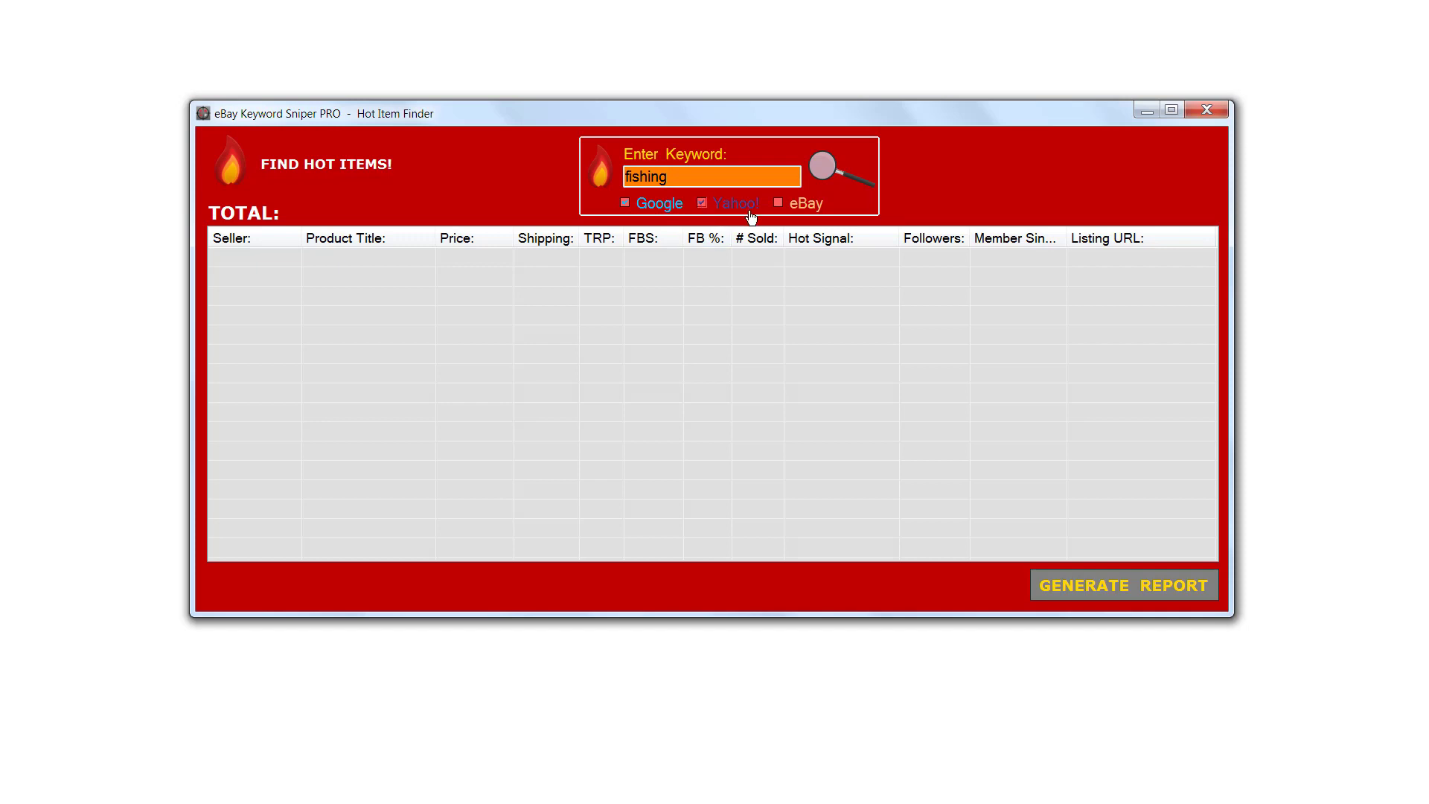
# Search eBay for fishing hot items three pages deep, confirming the page-depth setting
pyautogui.click(780, 203)
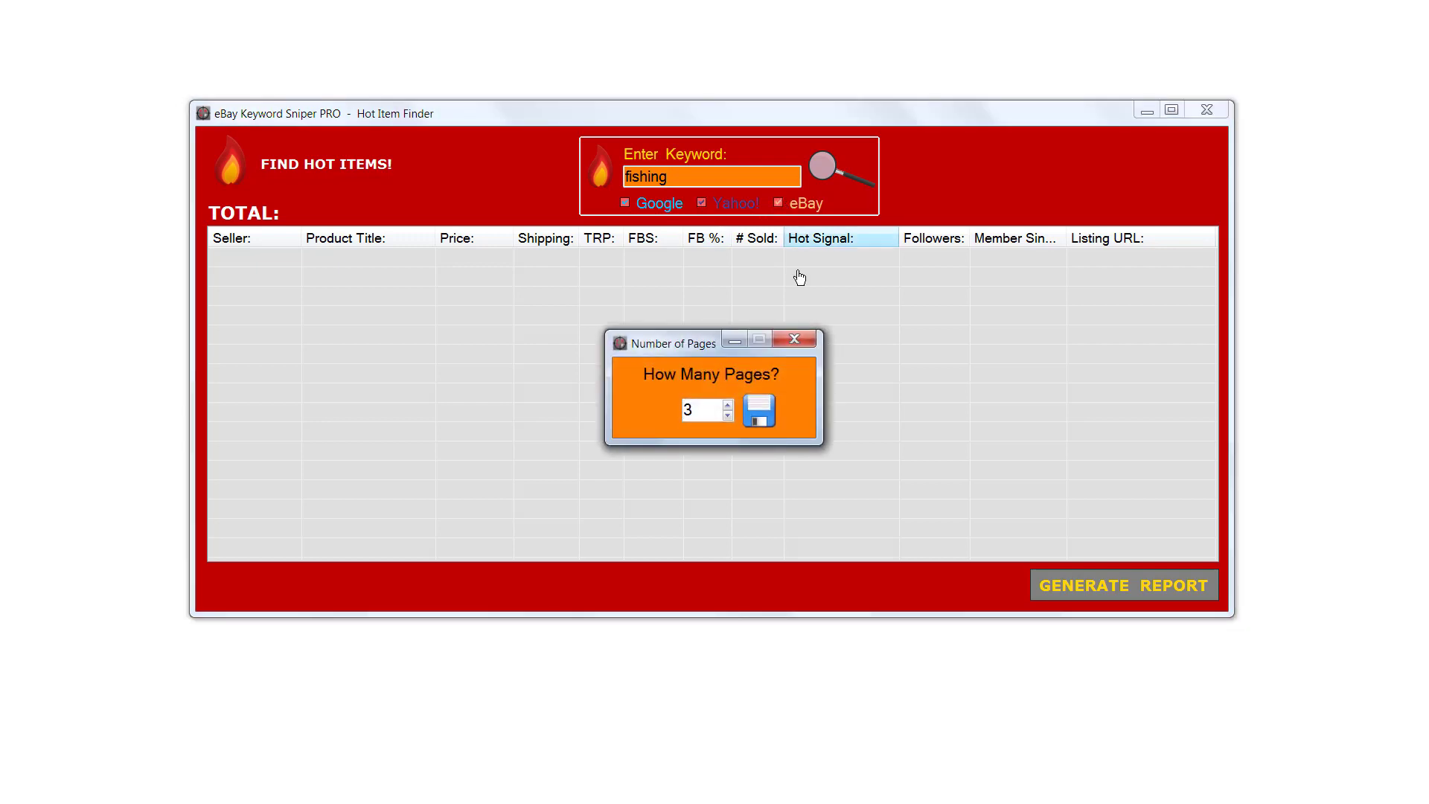
pyautogui.moveTo(714, 339); pyautogui.dragTo(703, 312)
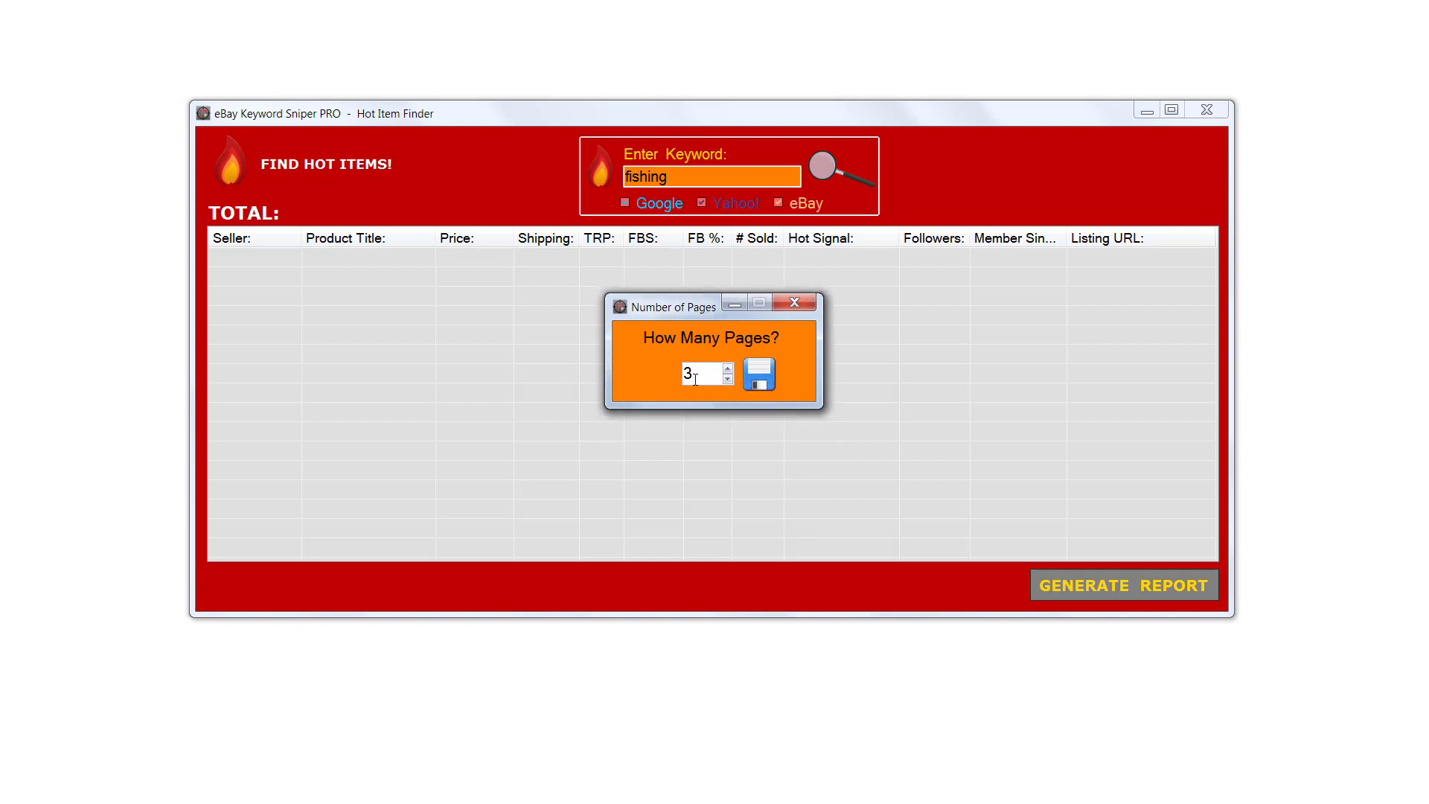
pyautogui.click(760, 376)
pyautogui.click(824, 460)
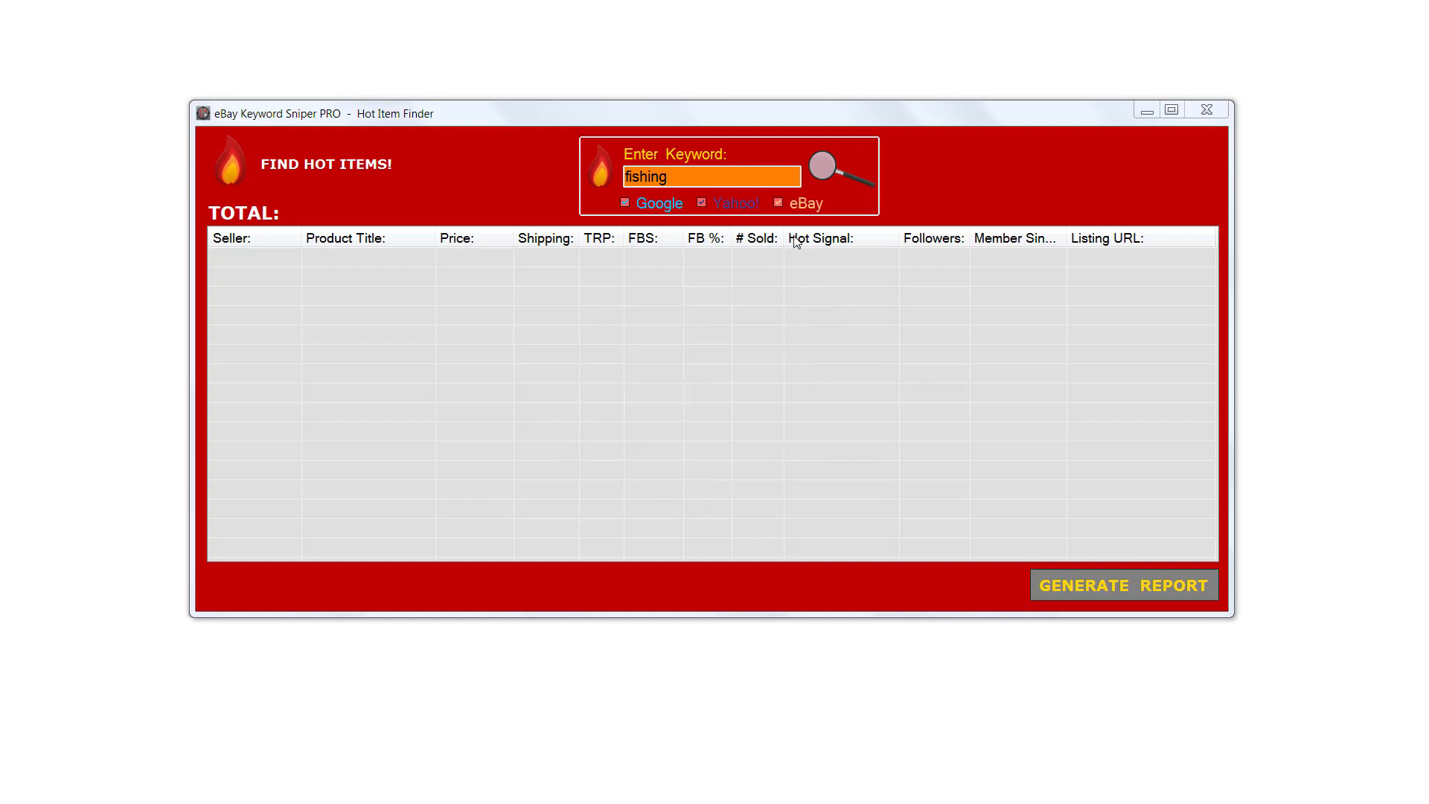
pyautogui.moveTo(753, 117); pyautogui.dragTo(752, 124)
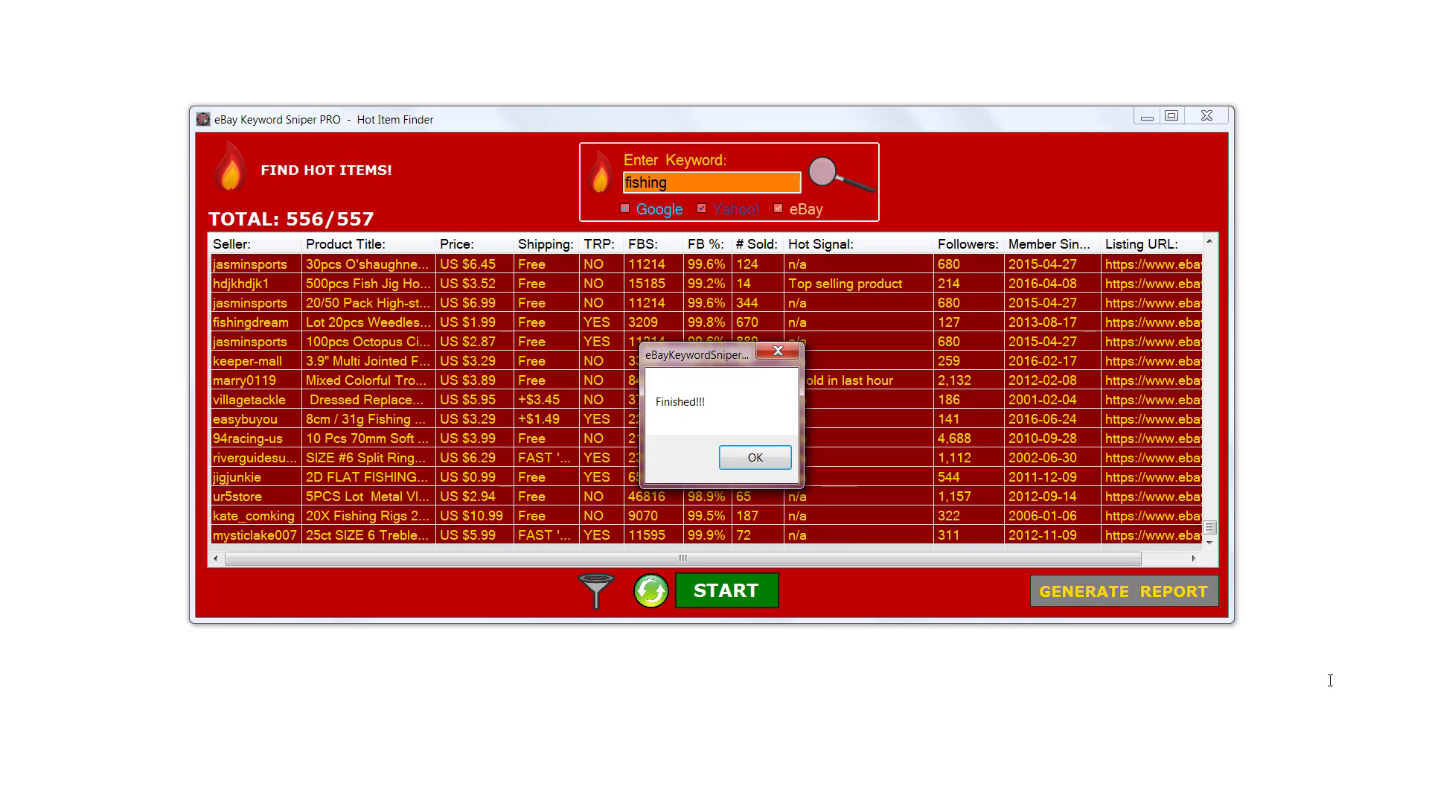
# Dismiss the Finished!!! notice, then enlarge and reposition the results window
pyautogui.press('Return')
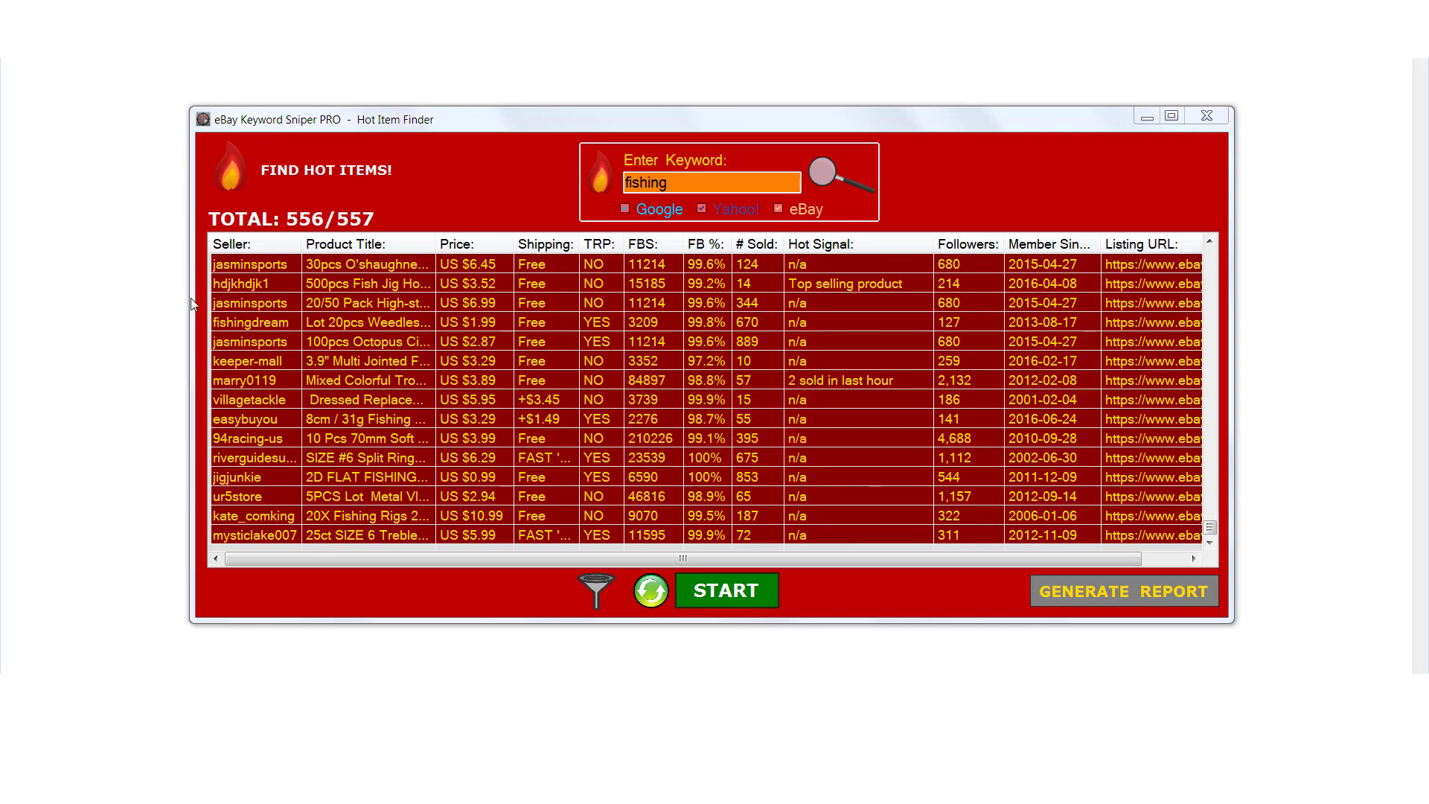
pyautogui.moveTo(192, 299); pyautogui.dragTo(102, 313)
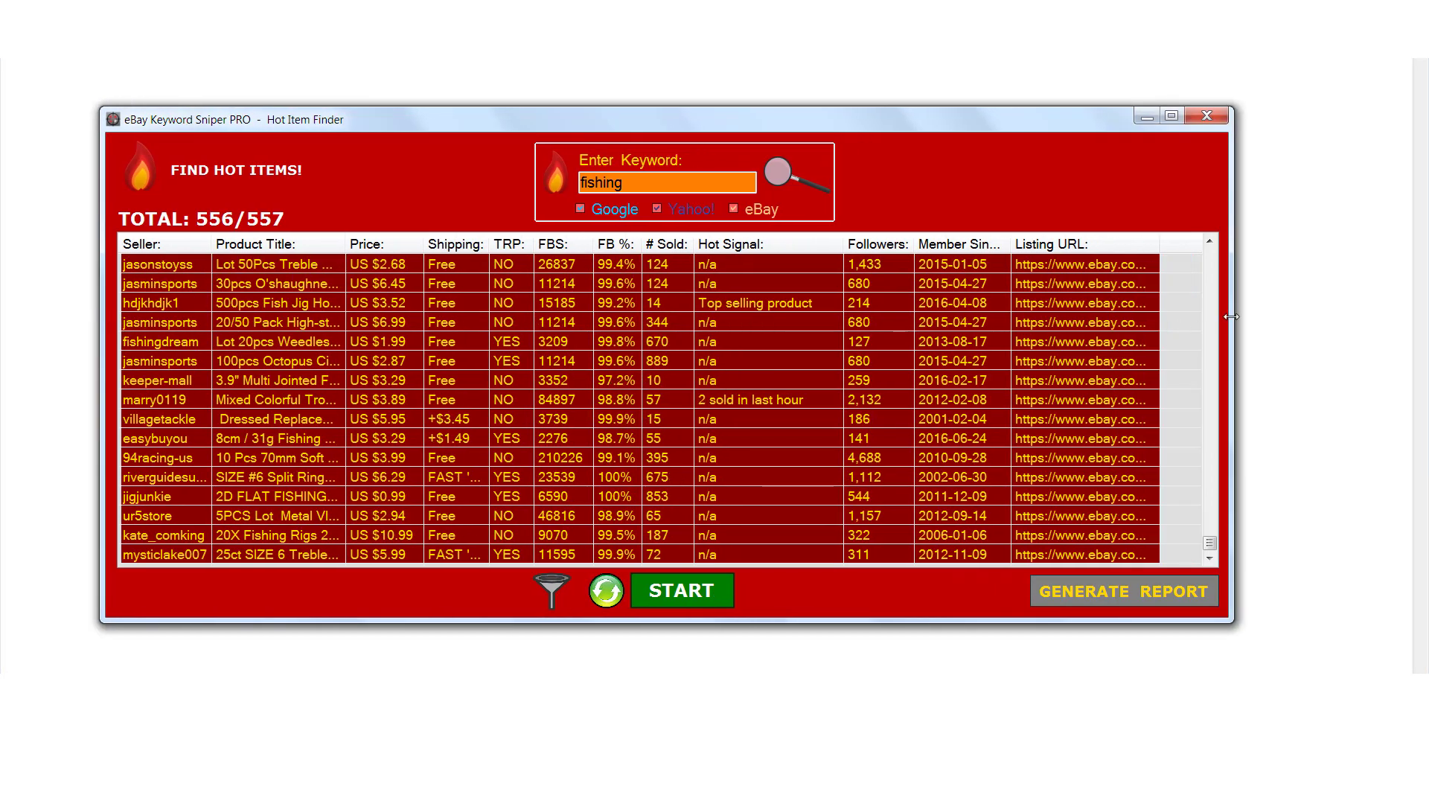
pyautogui.moveTo(1232, 317); pyautogui.dragTo(1172, 305)
pyautogui.moveTo(927, 120); pyautogui.dragTo(1001, 151)
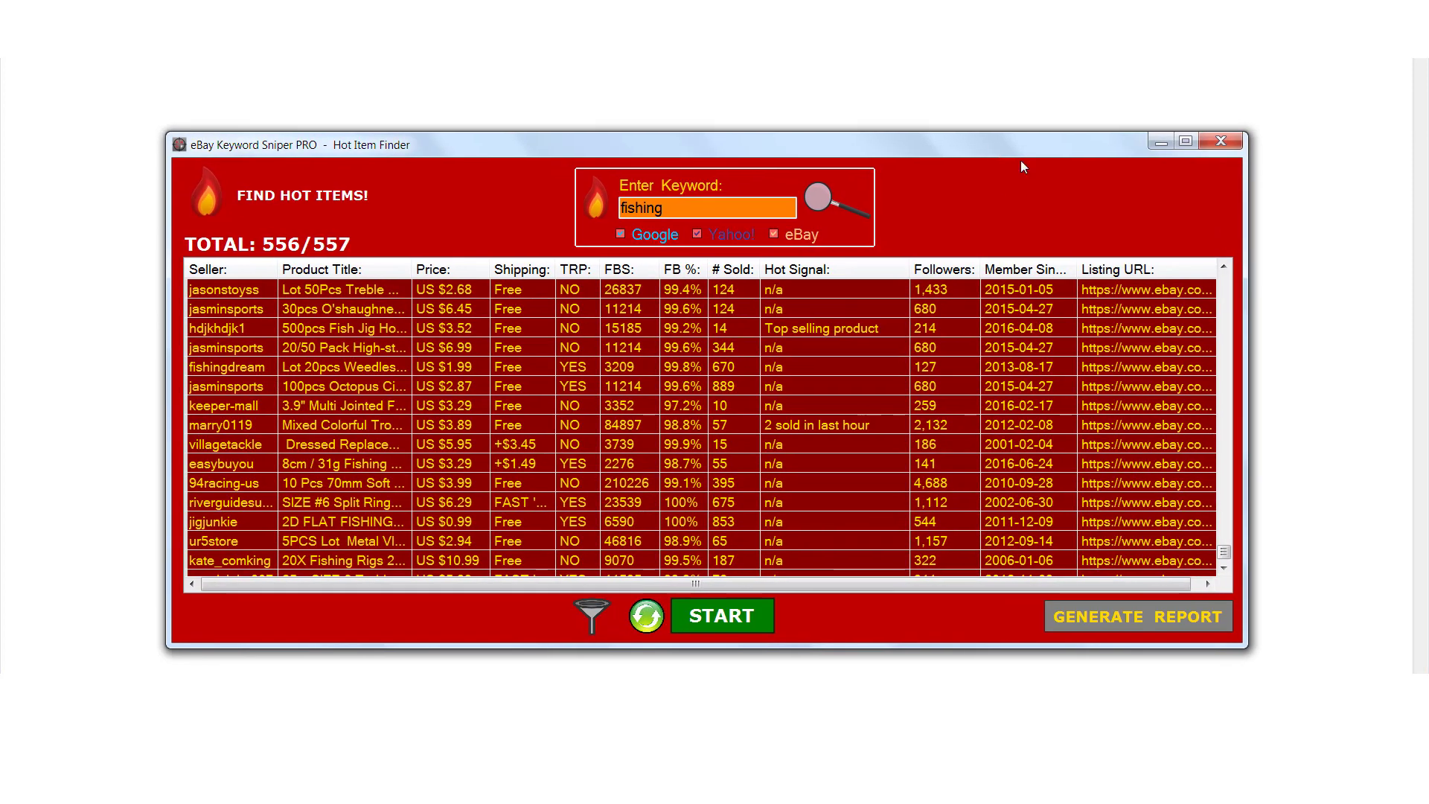
# Widen the Member Since, Seller, Product Title, TRP, Shipping and FBS columns
pyautogui.moveTo(1087, 274); pyautogui.dragTo(1114, 274)
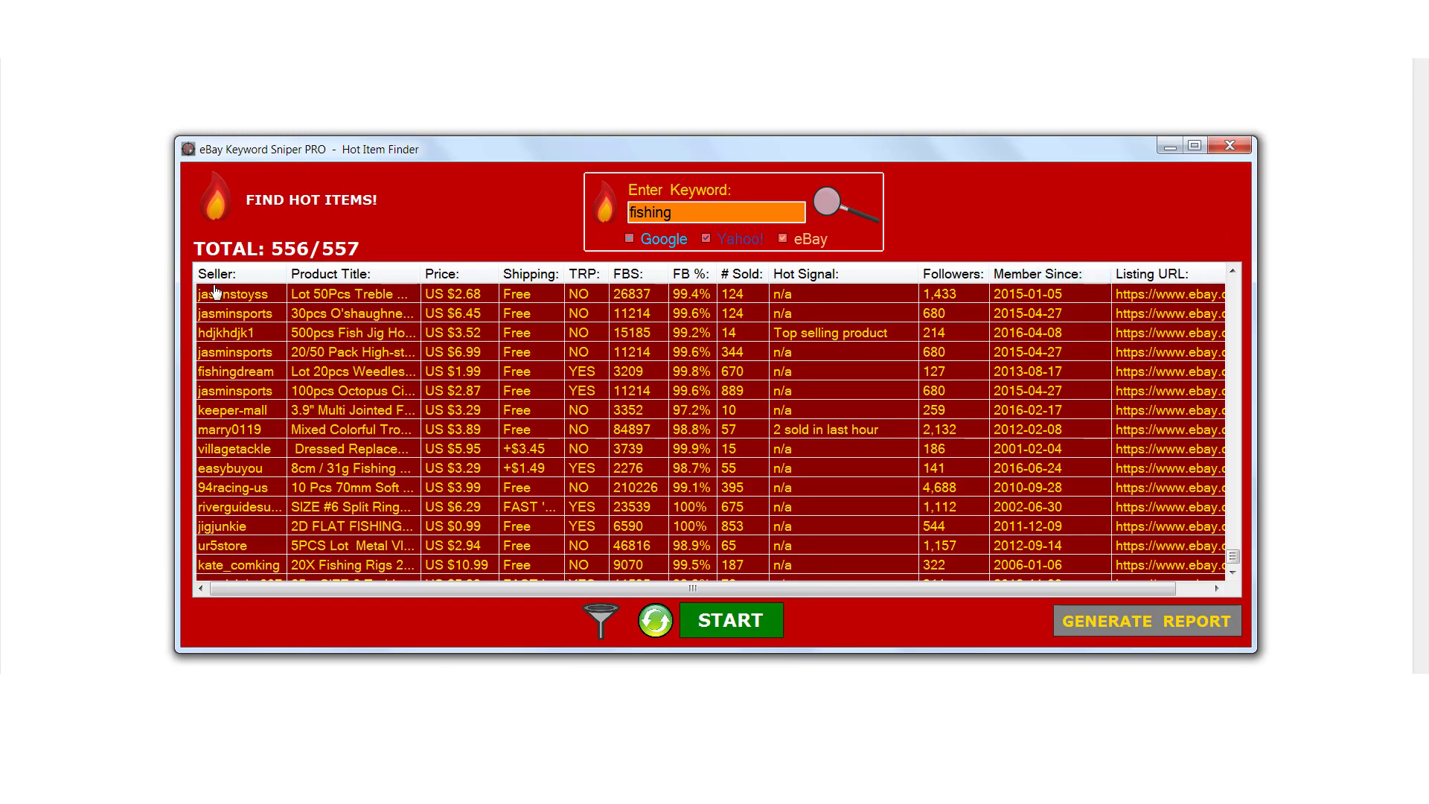
pyautogui.moveTo(287, 276); pyautogui.dragTo(300, 278)
pyautogui.moveTo(438, 274); pyautogui.dragTo(460, 340)
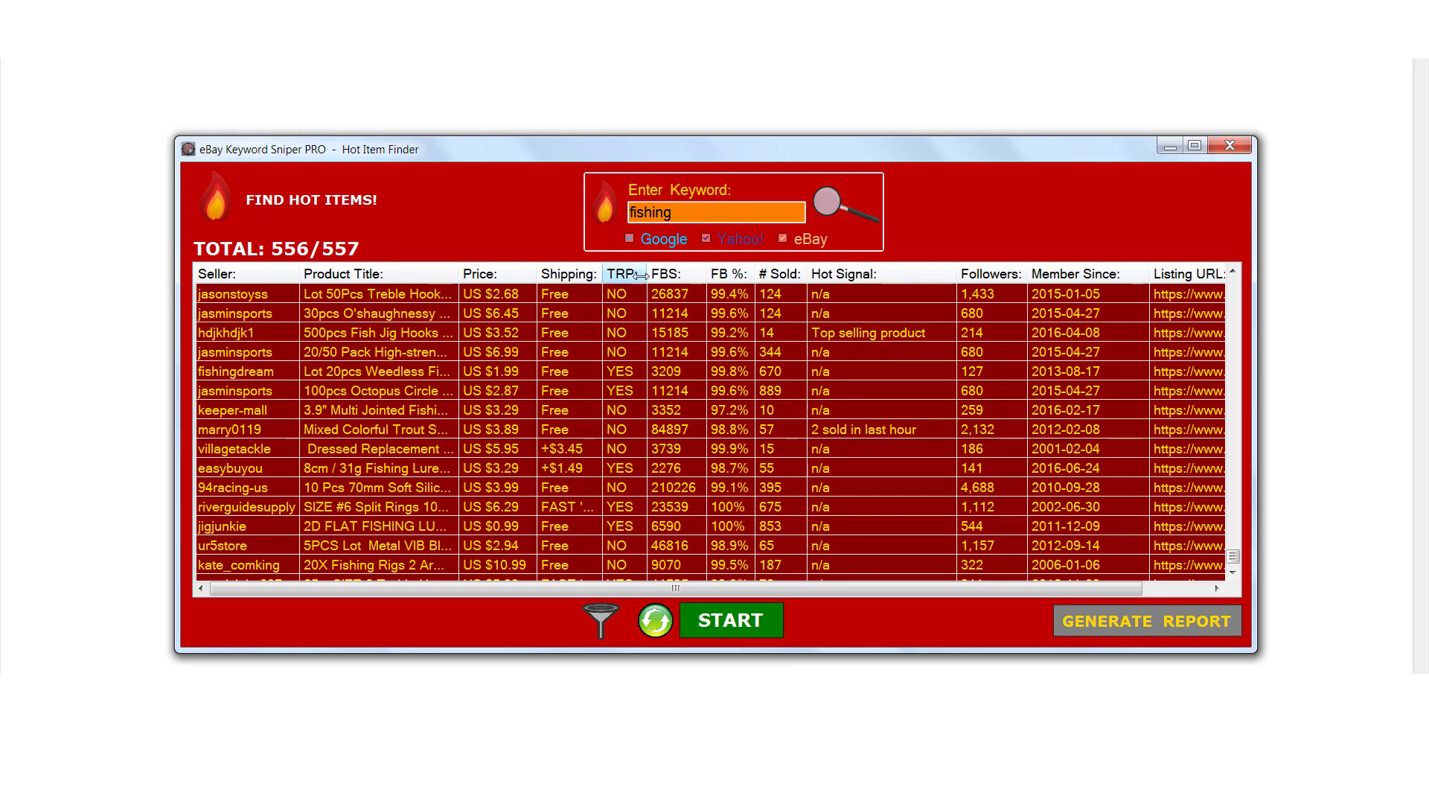
pyautogui.moveTo(647, 319); pyautogui.dragTo(653, 328)
pyautogui.scroll(12, 636, 356)
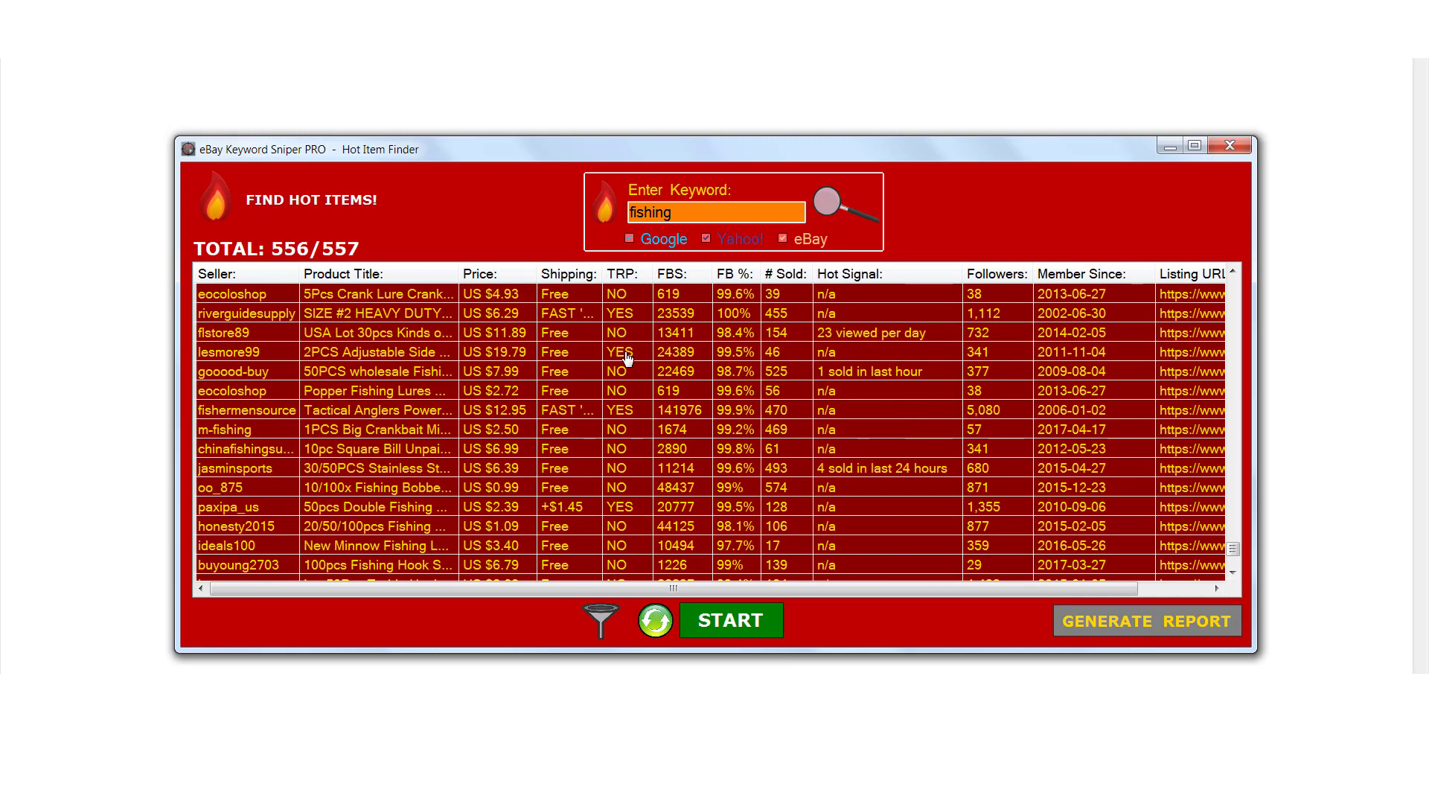
pyautogui.scroll(10, 633, 356)
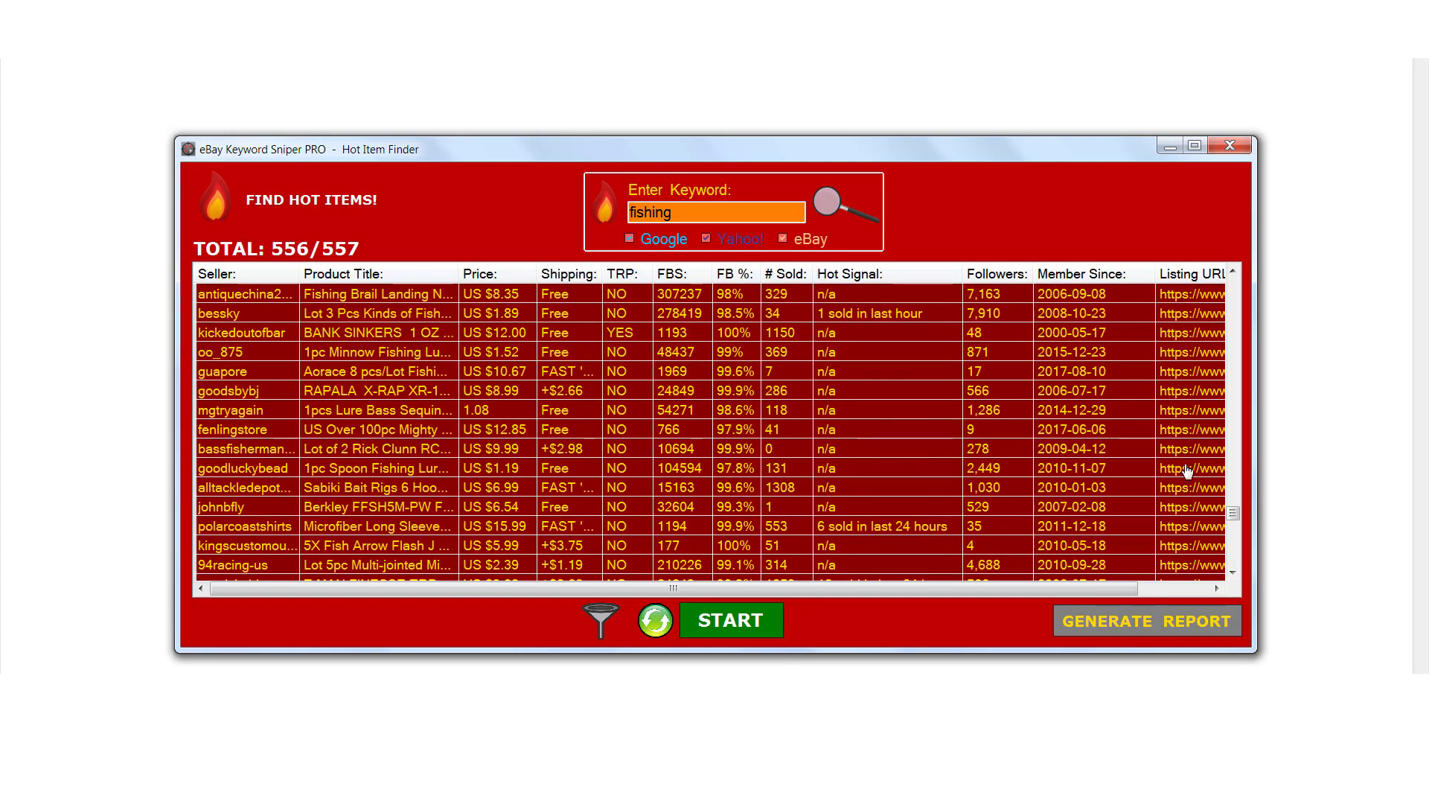
pyautogui.moveTo(1238, 516); pyautogui.dragTo(1231, 280)
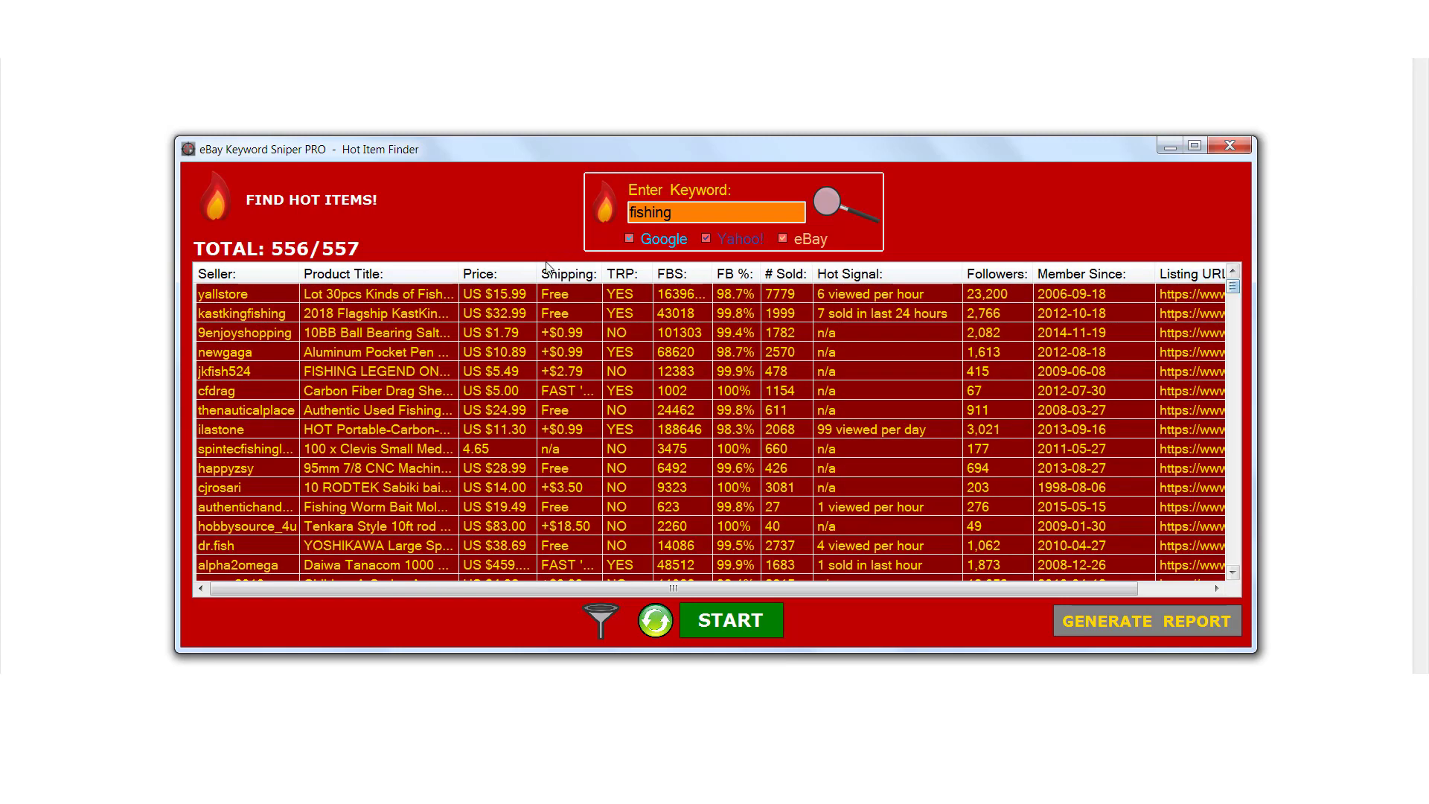
pyautogui.moveTo(604, 274); pyautogui.dragTo(655, 274)
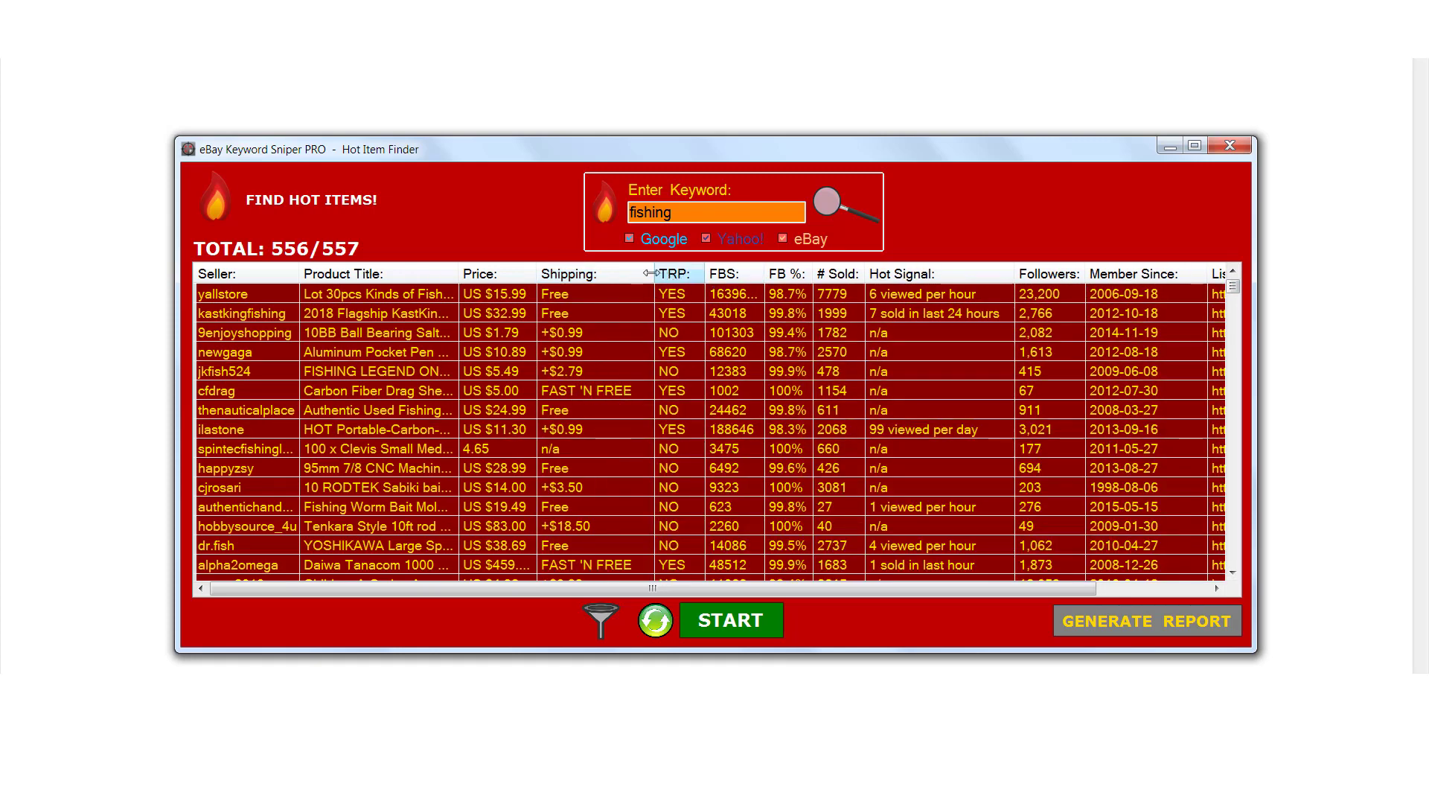
pyautogui.moveTo(655, 273); pyautogui.dragTo(620, 267)
pyautogui.moveTo(727, 274); pyautogui.dragTo(845, 270)
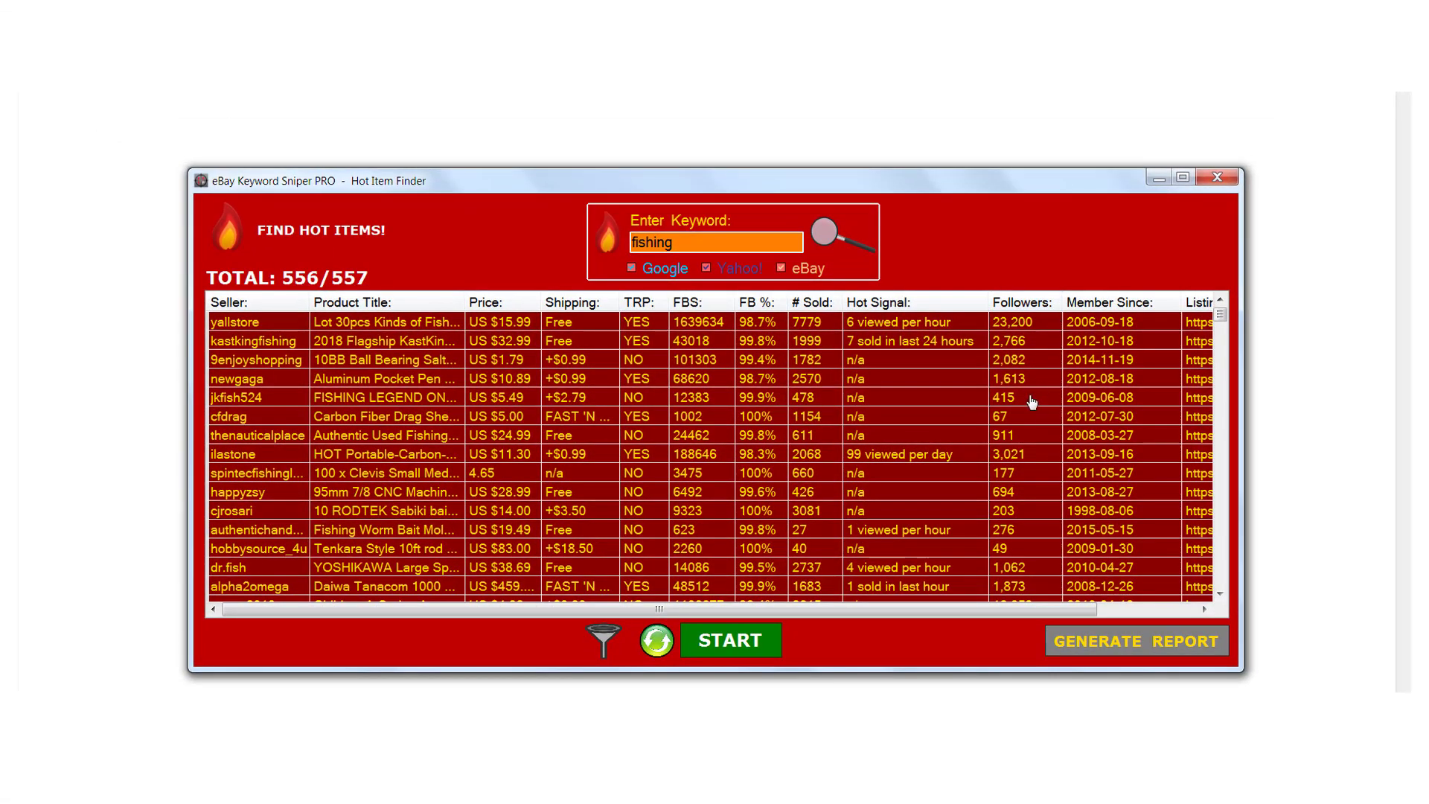
# Narrow the Member Since column, select the 9enjoyshopping listing and adjust the window
pyautogui.scroll(-8, 1024, 417)
pyautogui.scroll(8, 1024, 417)
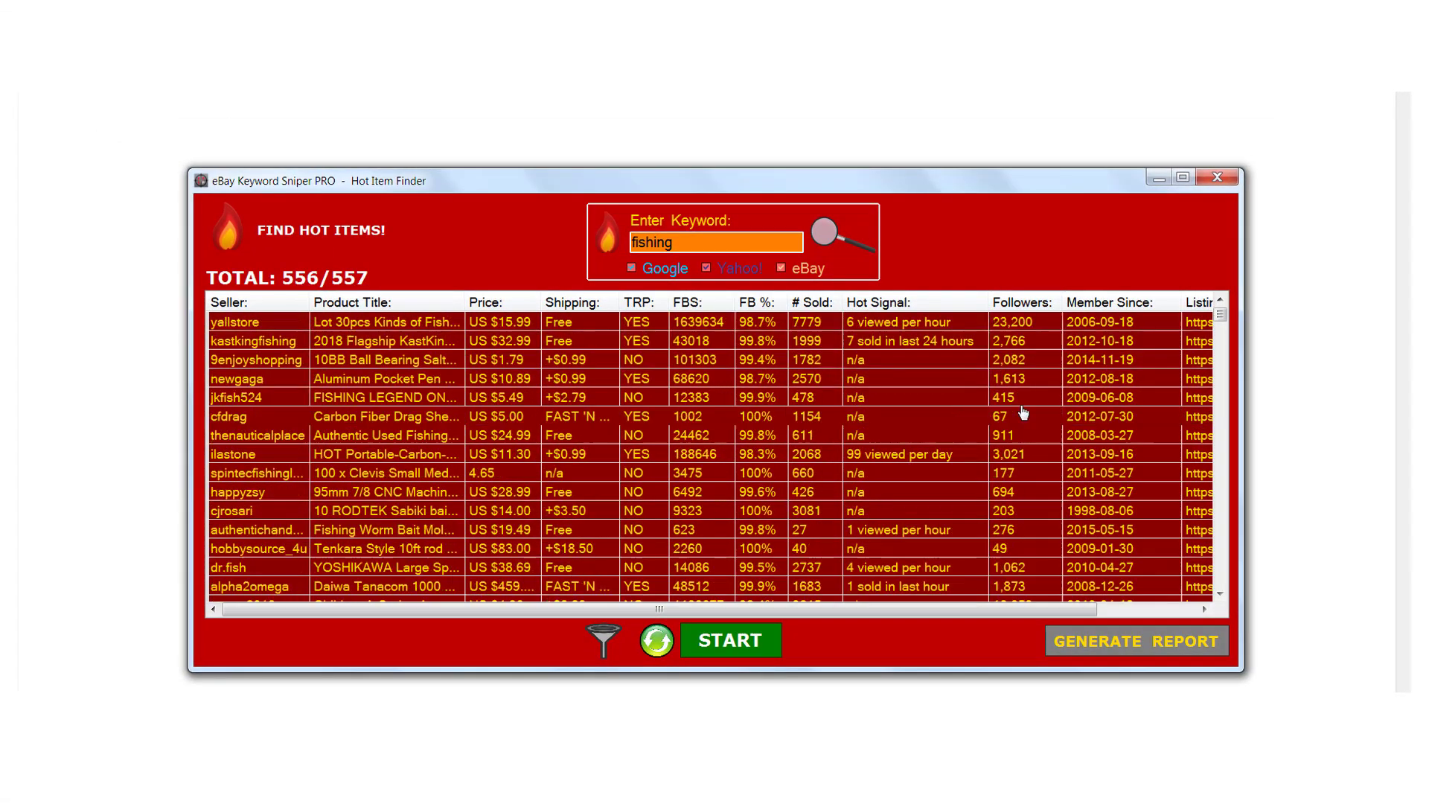
pyautogui.moveTo(1182, 301); pyautogui.dragTo(1171, 299)
pyautogui.click(1110, 363)
pyautogui.scroll(-10, 1110, 363)
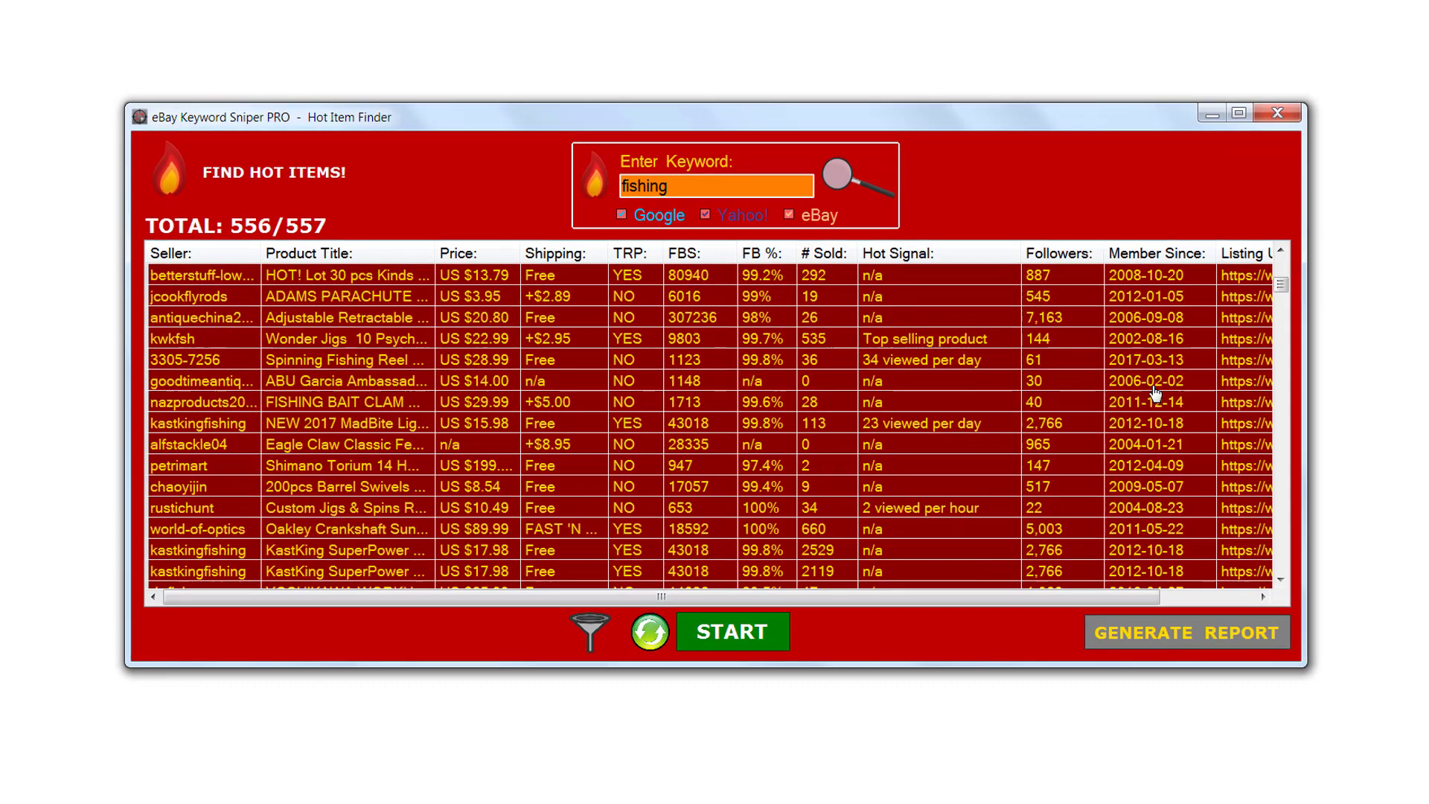
pyautogui.scroll(-12, 1155, 392)
pyautogui.scroll(20, 1156, 376)
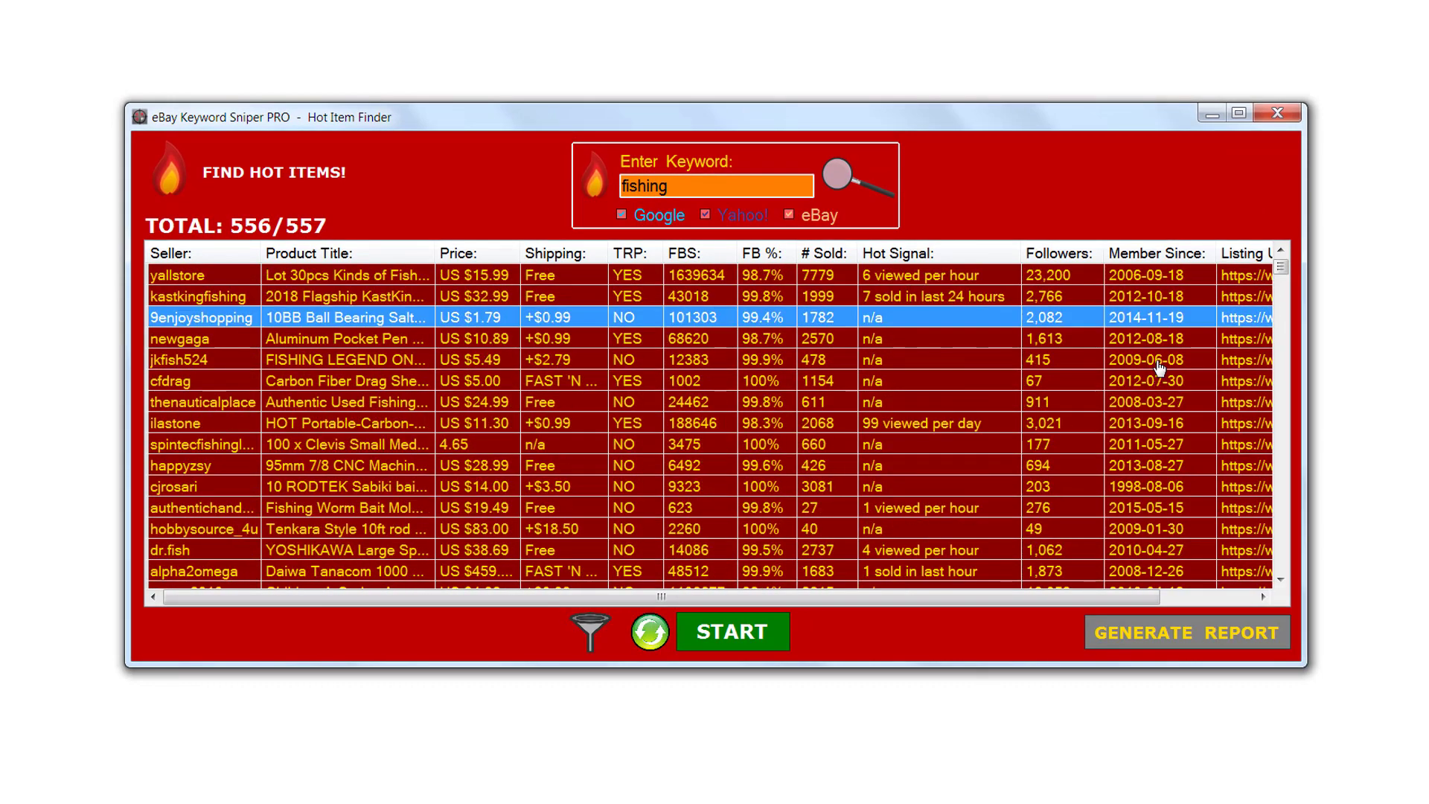
pyautogui.moveTo(1093, 598); pyautogui.dragTo(1240, 602)
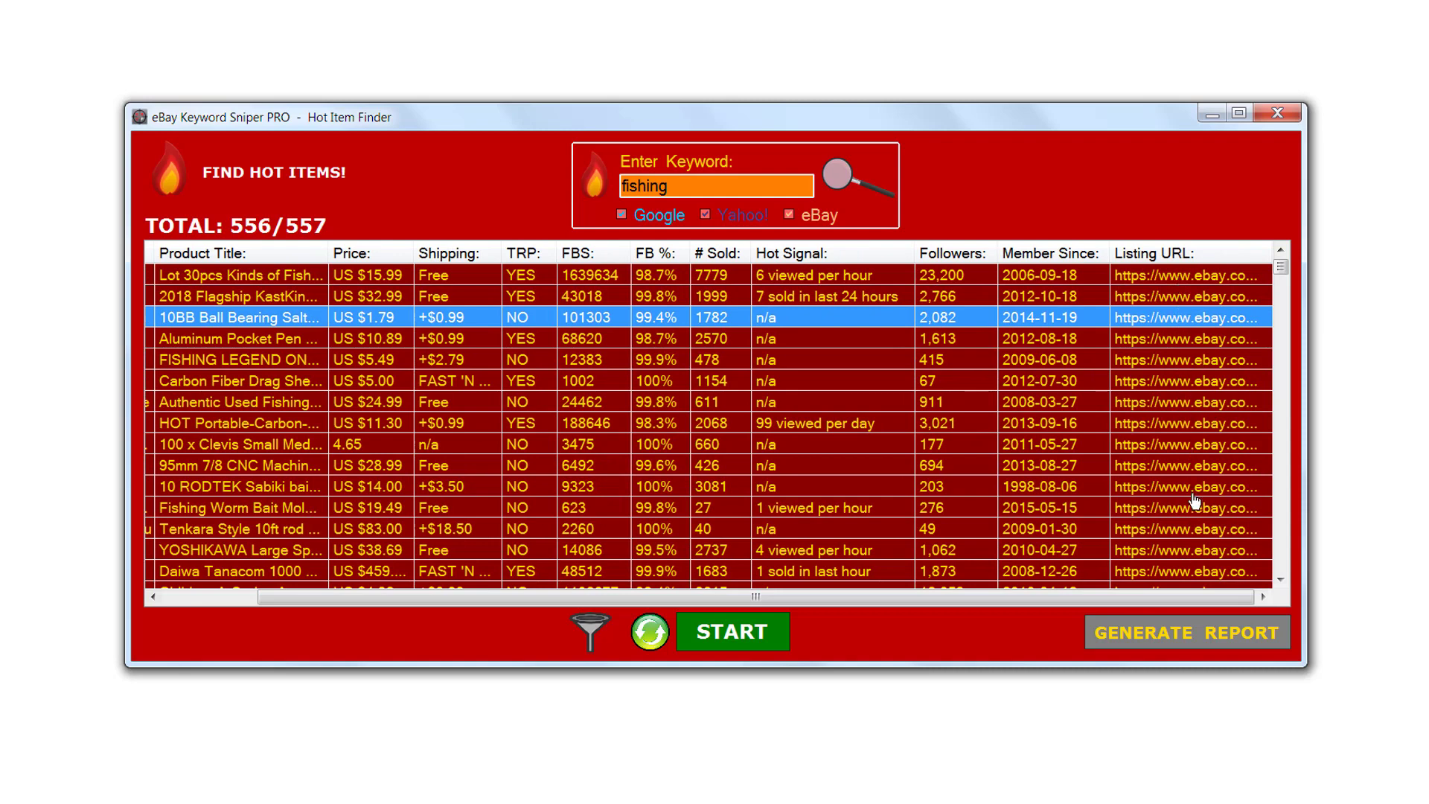
pyautogui.moveTo(1155, 598); pyautogui.dragTo(832, 588)
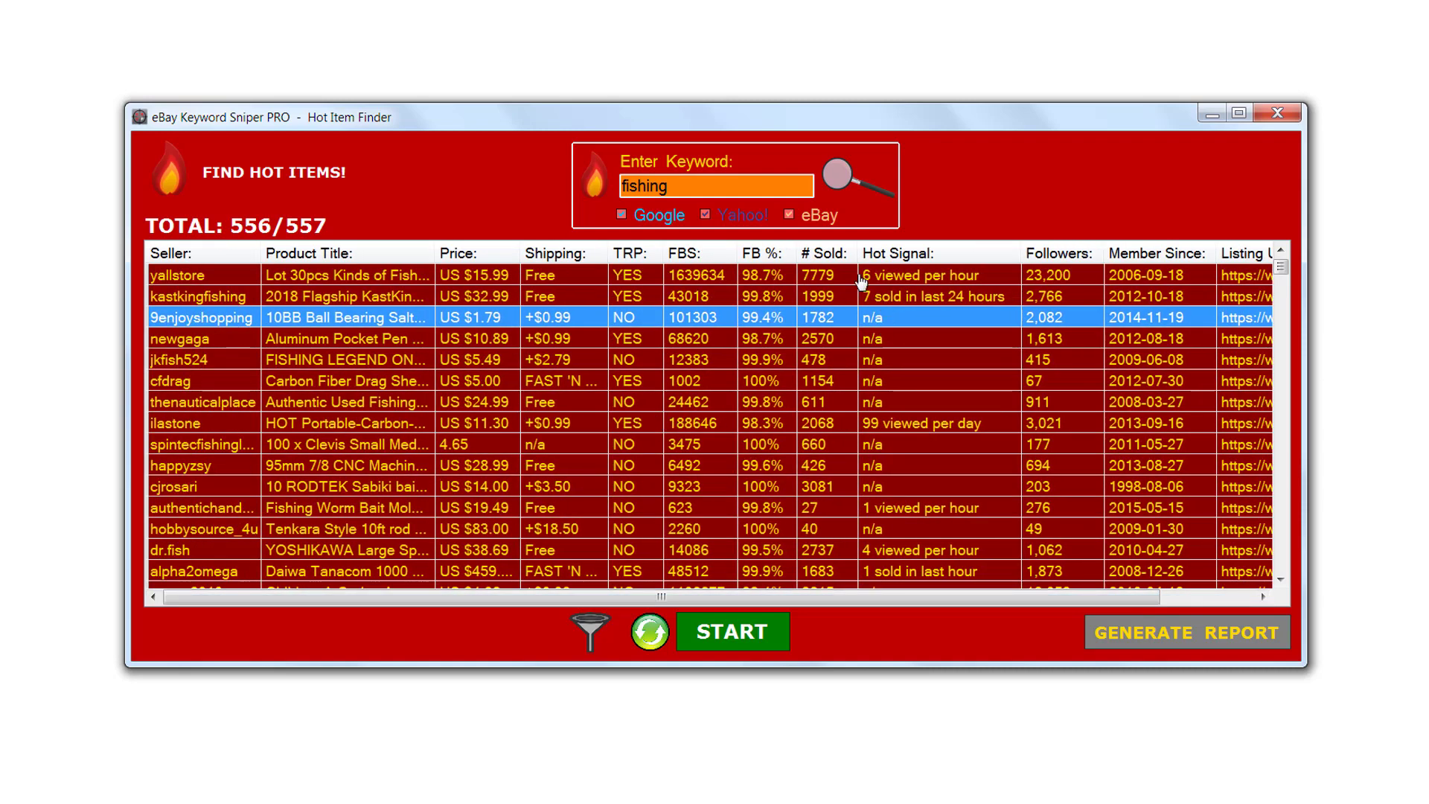
# Inspect the yallstore, newgaga and 9enjoyshopping listings
pyautogui.click(834, 297)
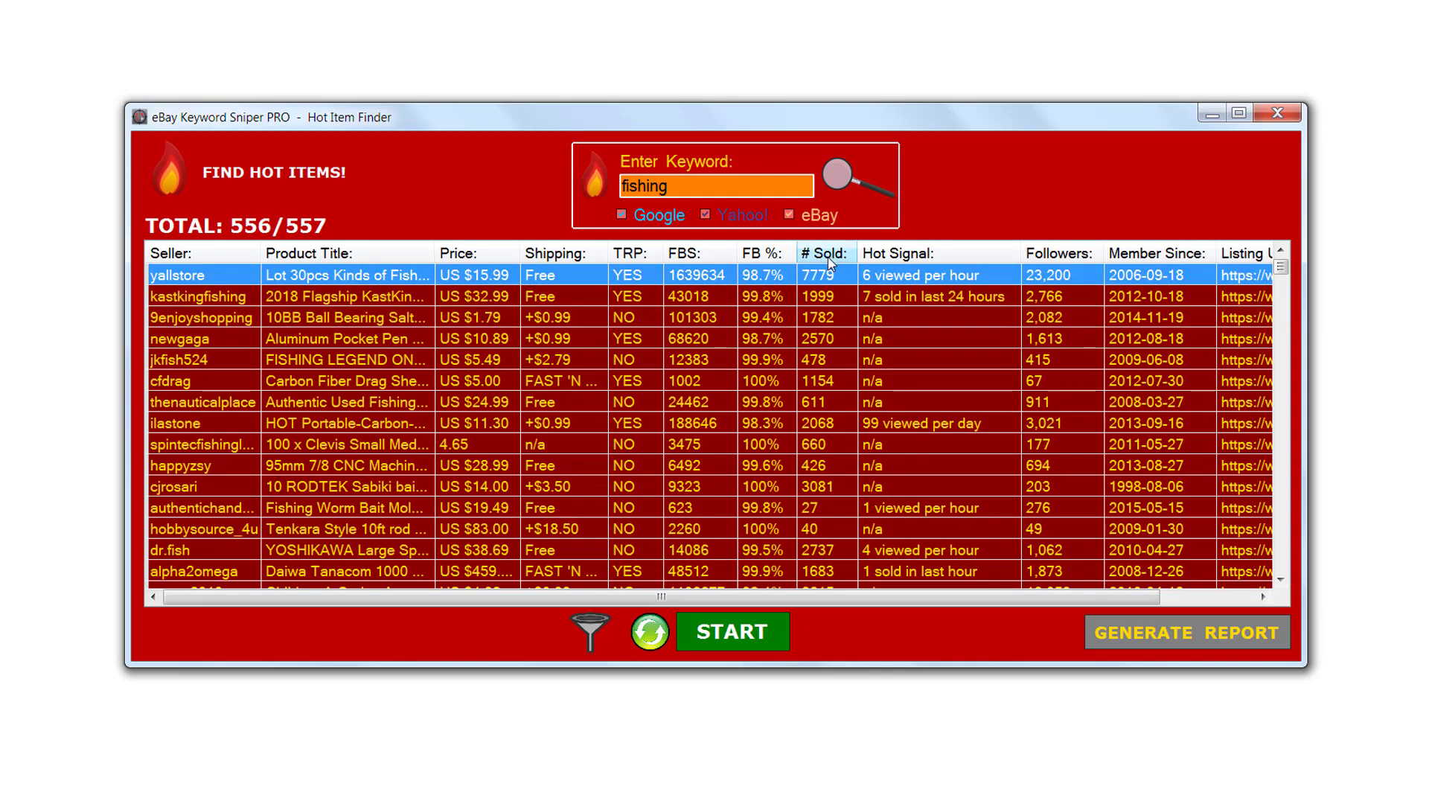
pyautogui.click(833, 341)
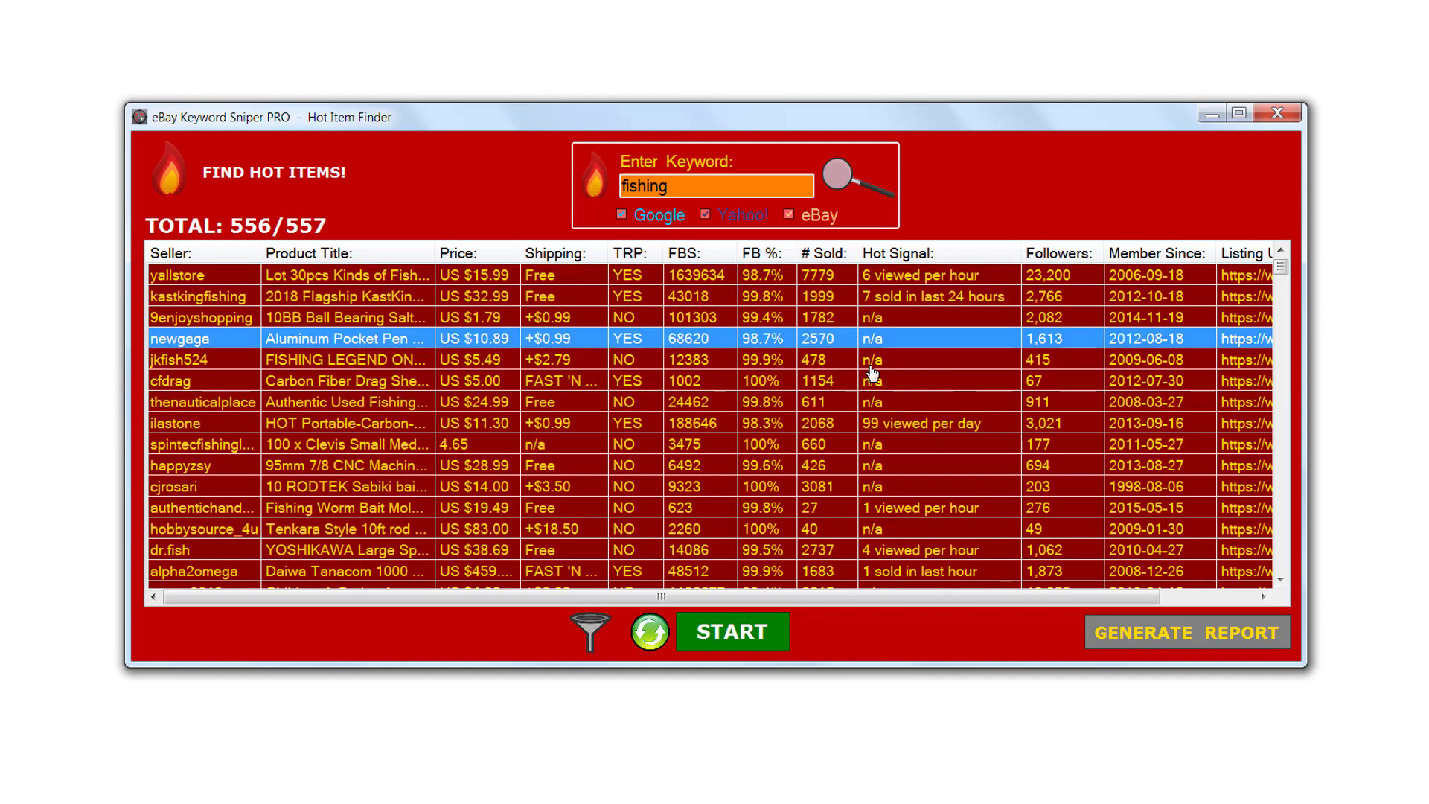
pyautogui.click(896, 322)
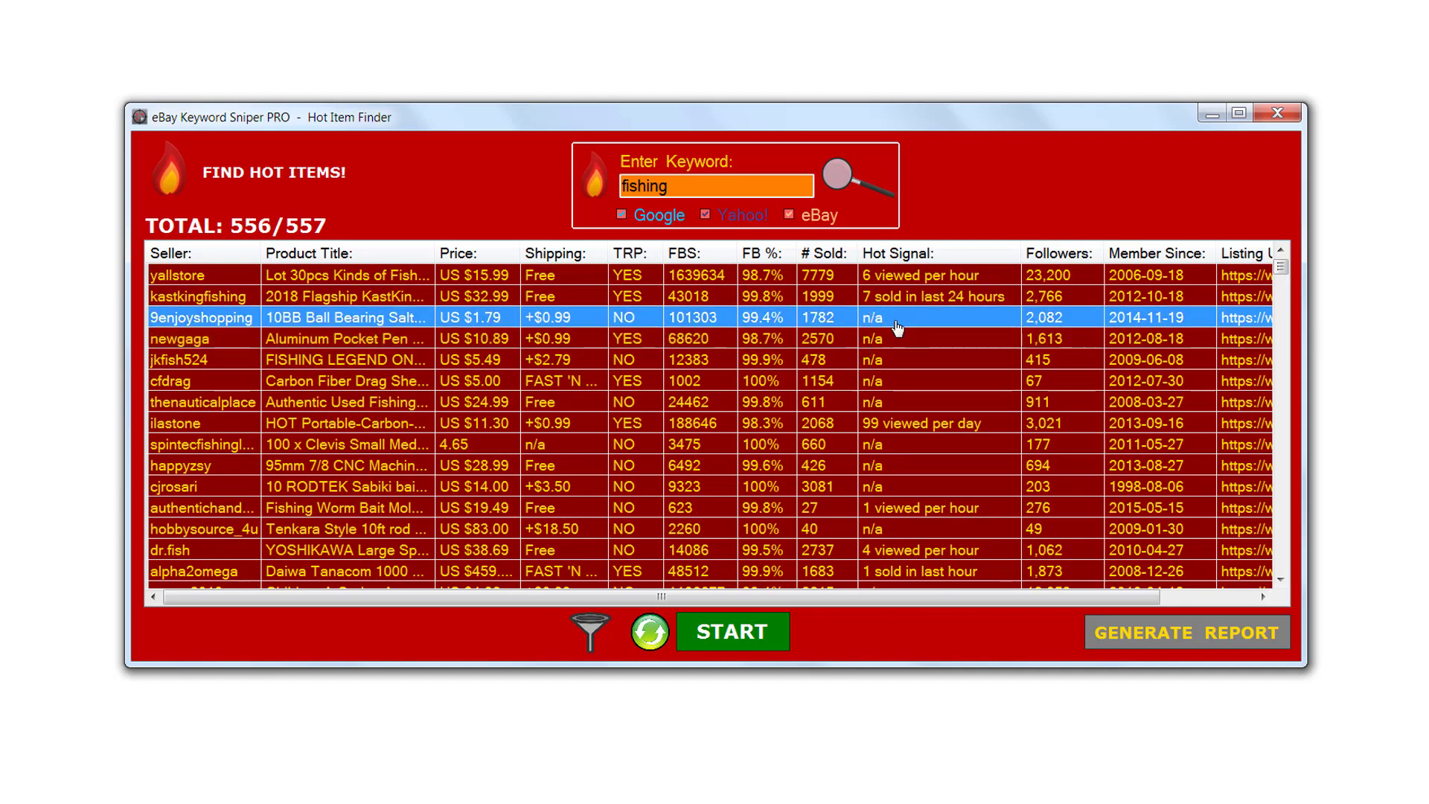
pyautogui.scroll(-2, 915, 405)
pyautogui.scroll(-10, 916, 406)
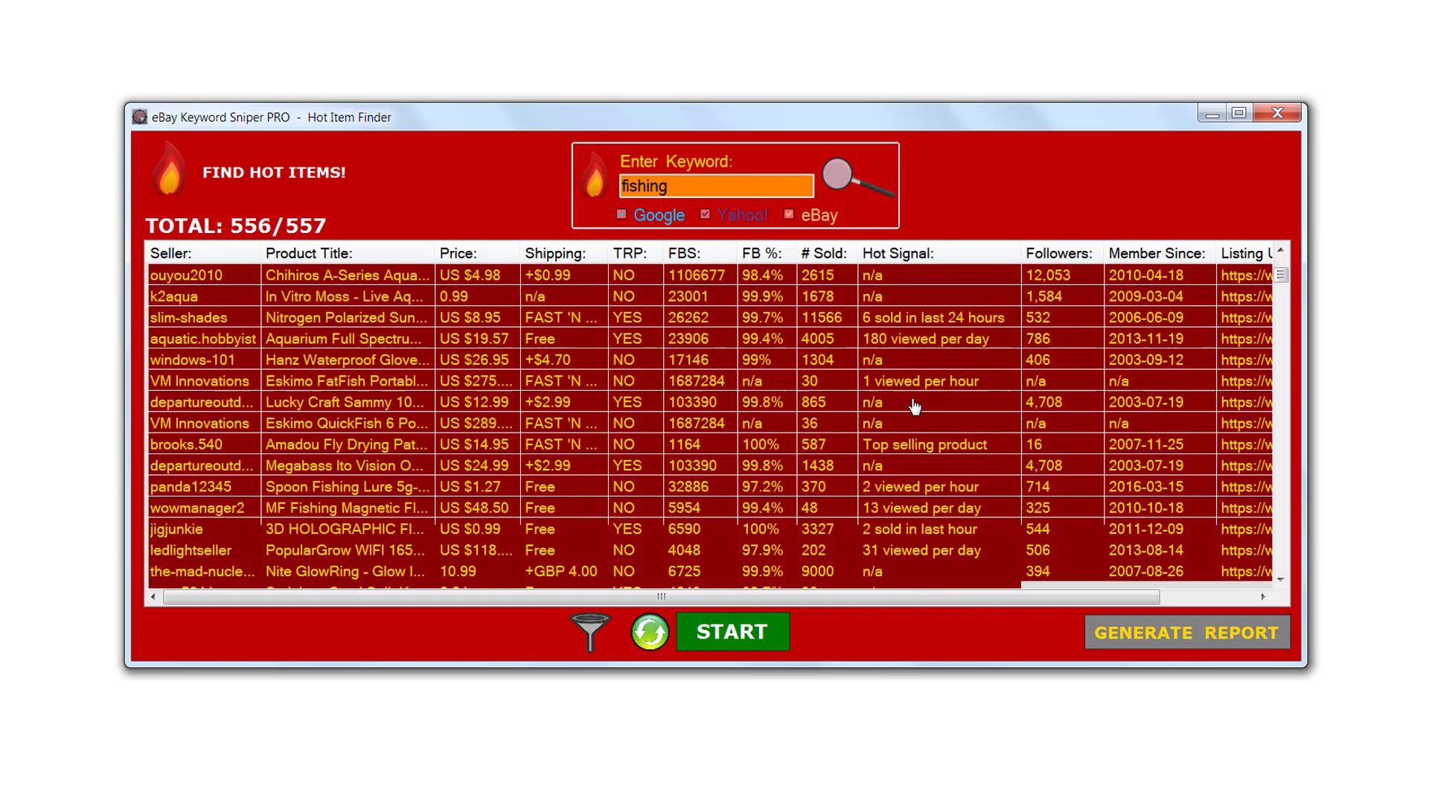
pyautogui.scroll(-10, 922, 410)
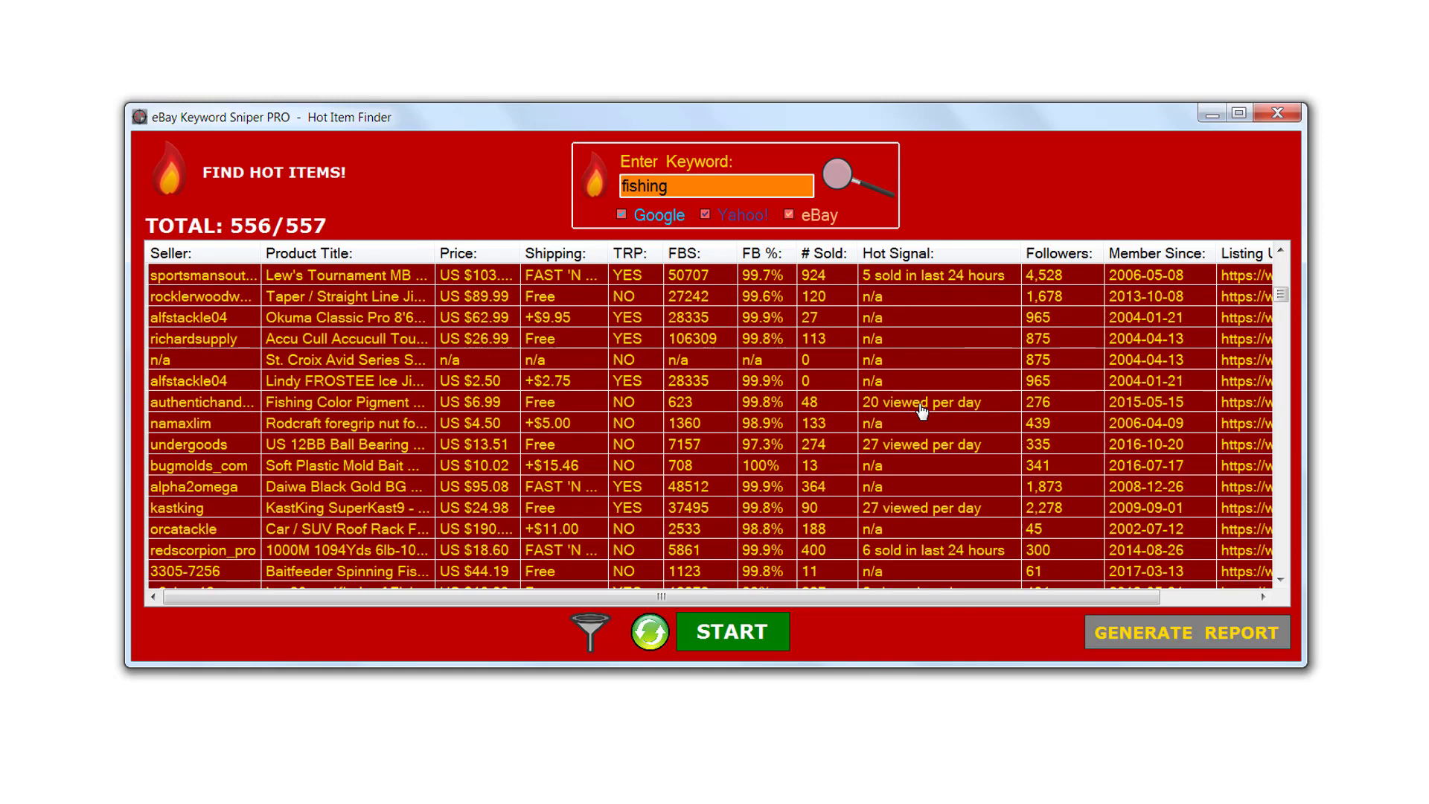
pyautogui.scroll(-4, 923, 408)
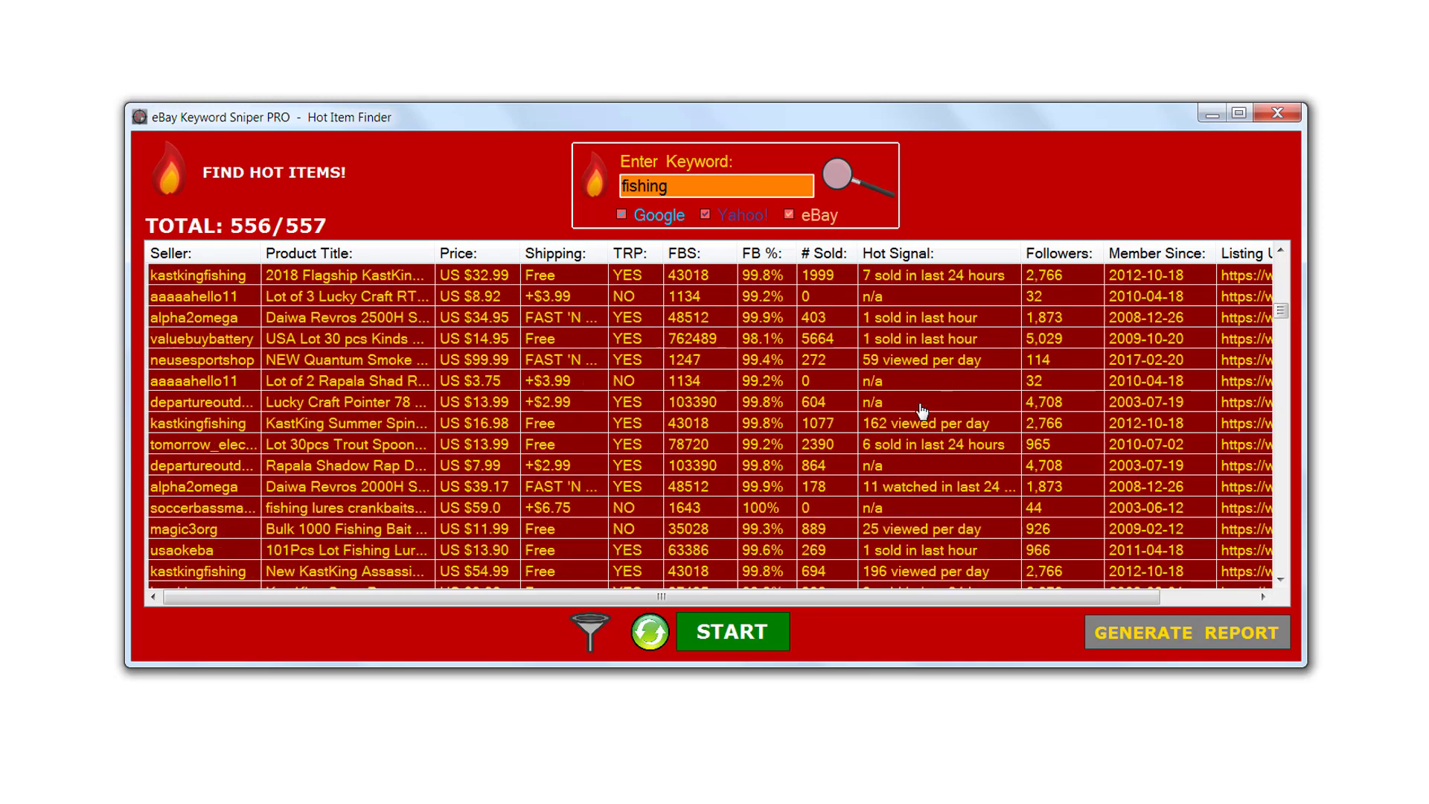
pyautogui.scroll(3, 927, 417)
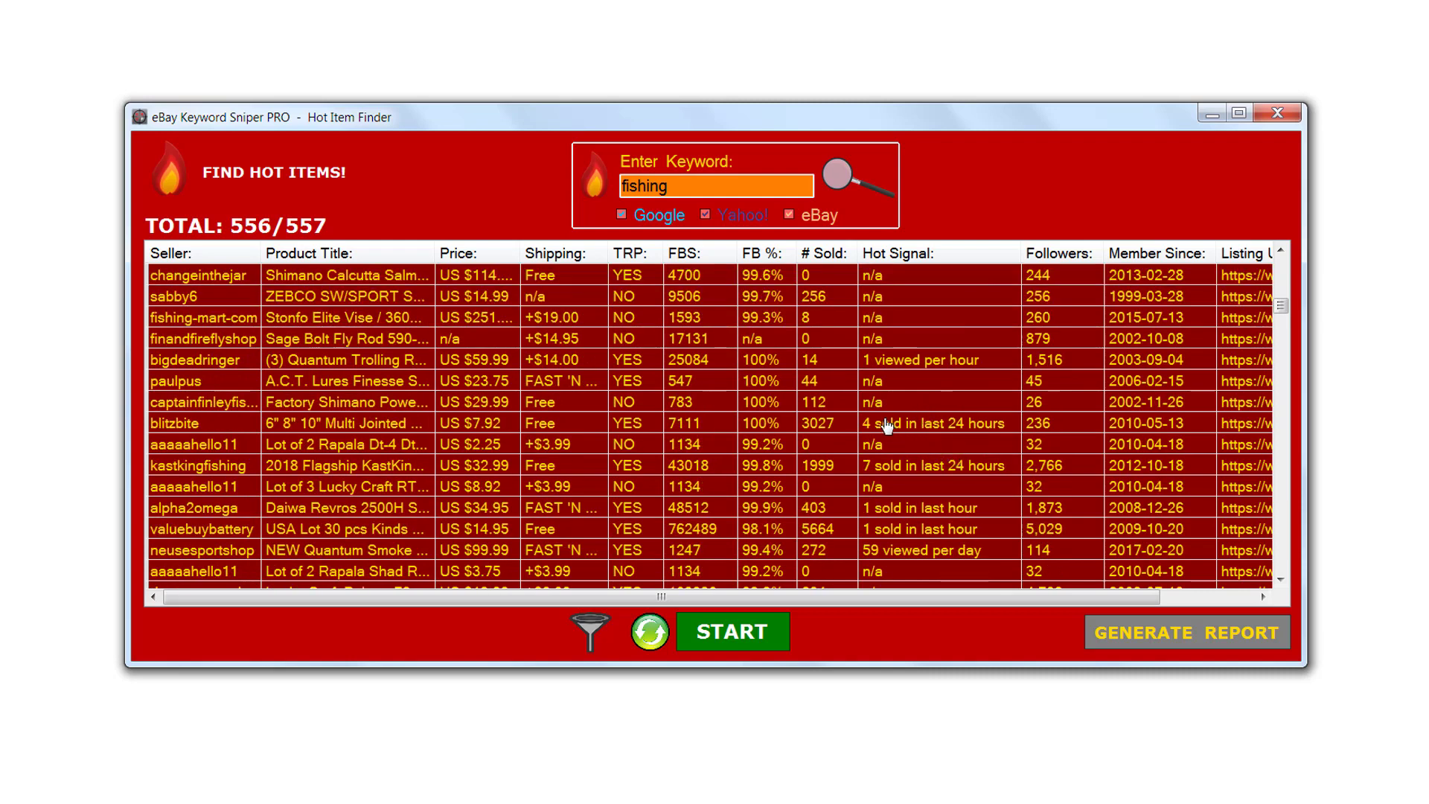
# Inspect the blitzbite, kastkingfishing, Quantum Smoke, KastKing Summer and Daiwa Revros listings
pyautogui.click(883, 426)
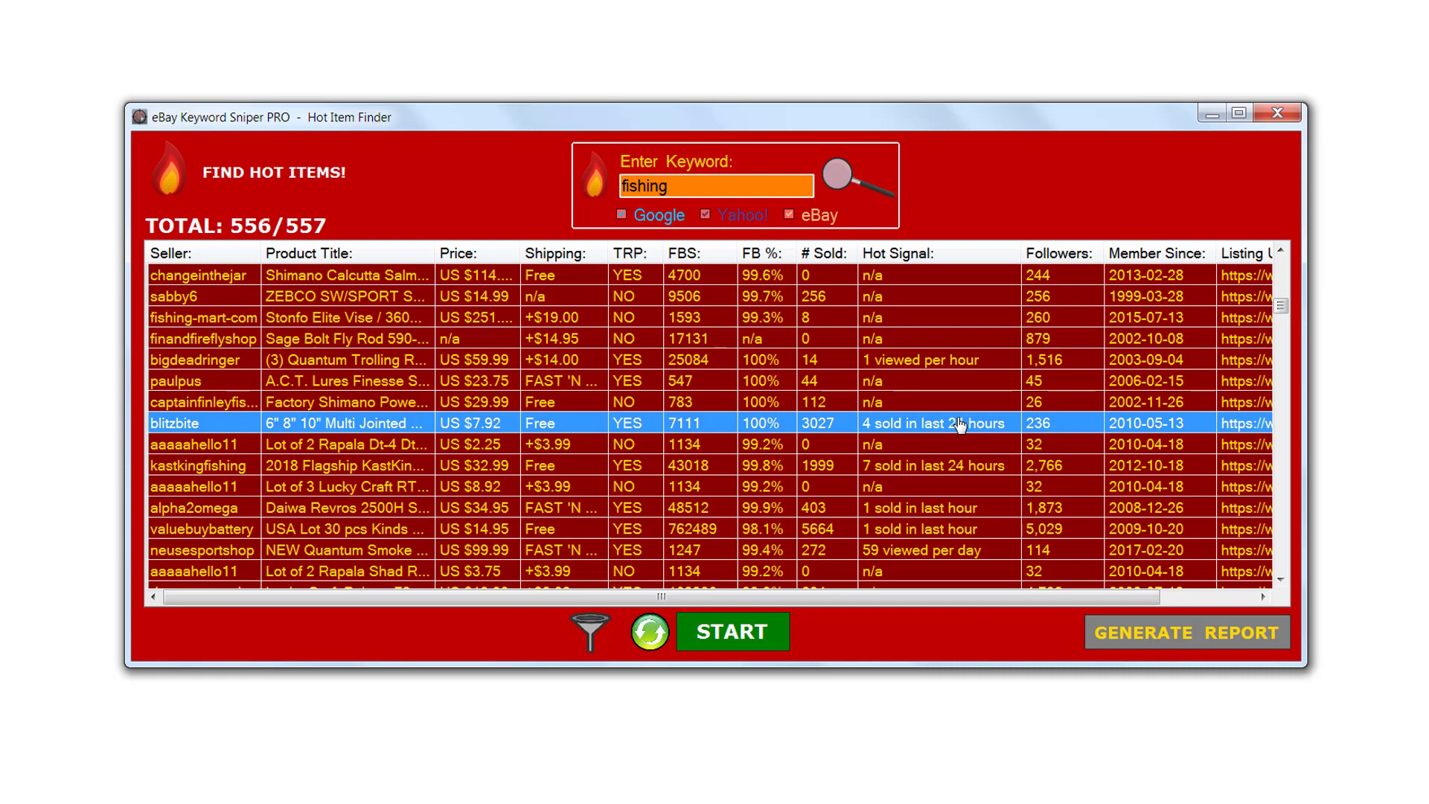
pyautogui.click(873, 469)
pyautogui.scroll(-1, 882, 488)
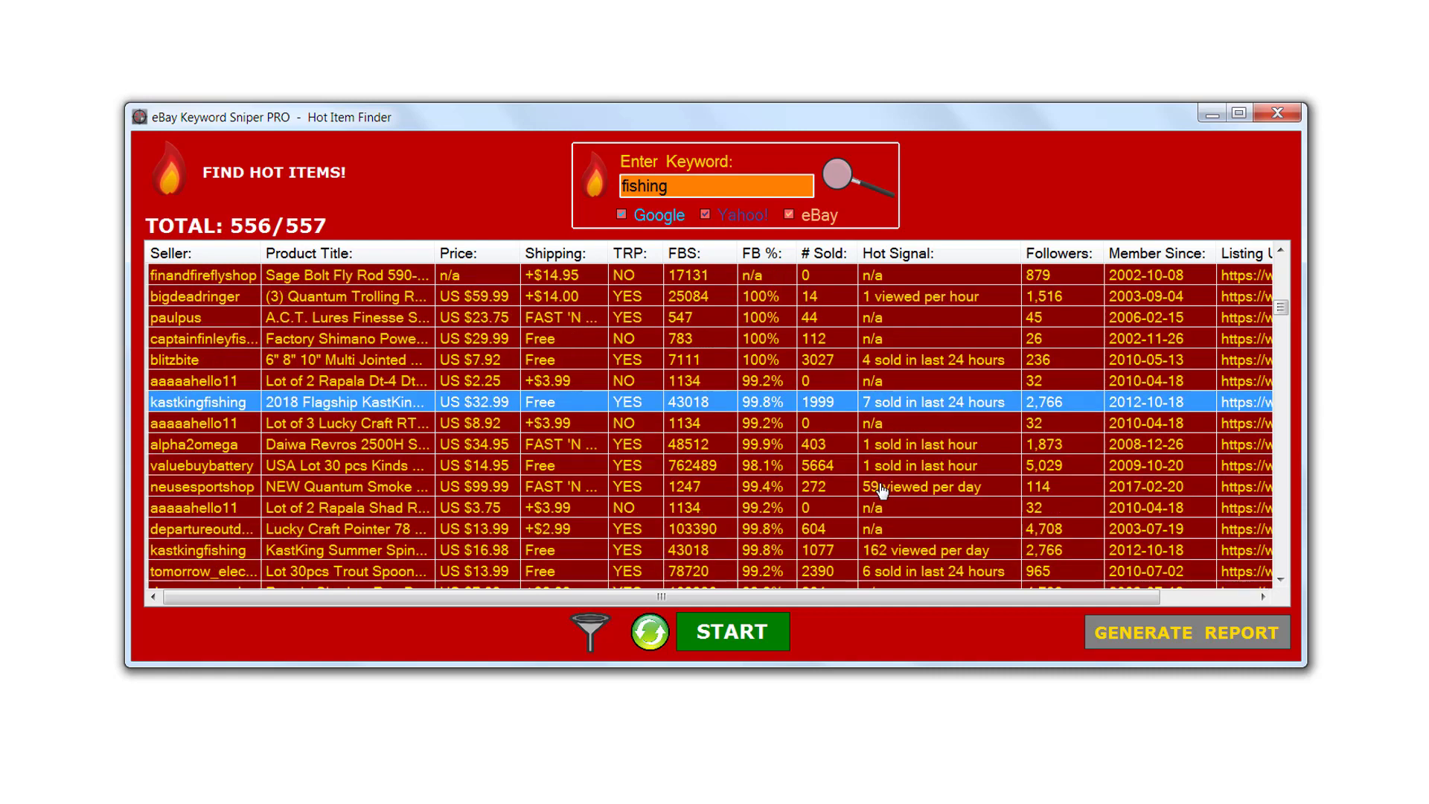
pyautogui.scroll(-1, 929, 482)
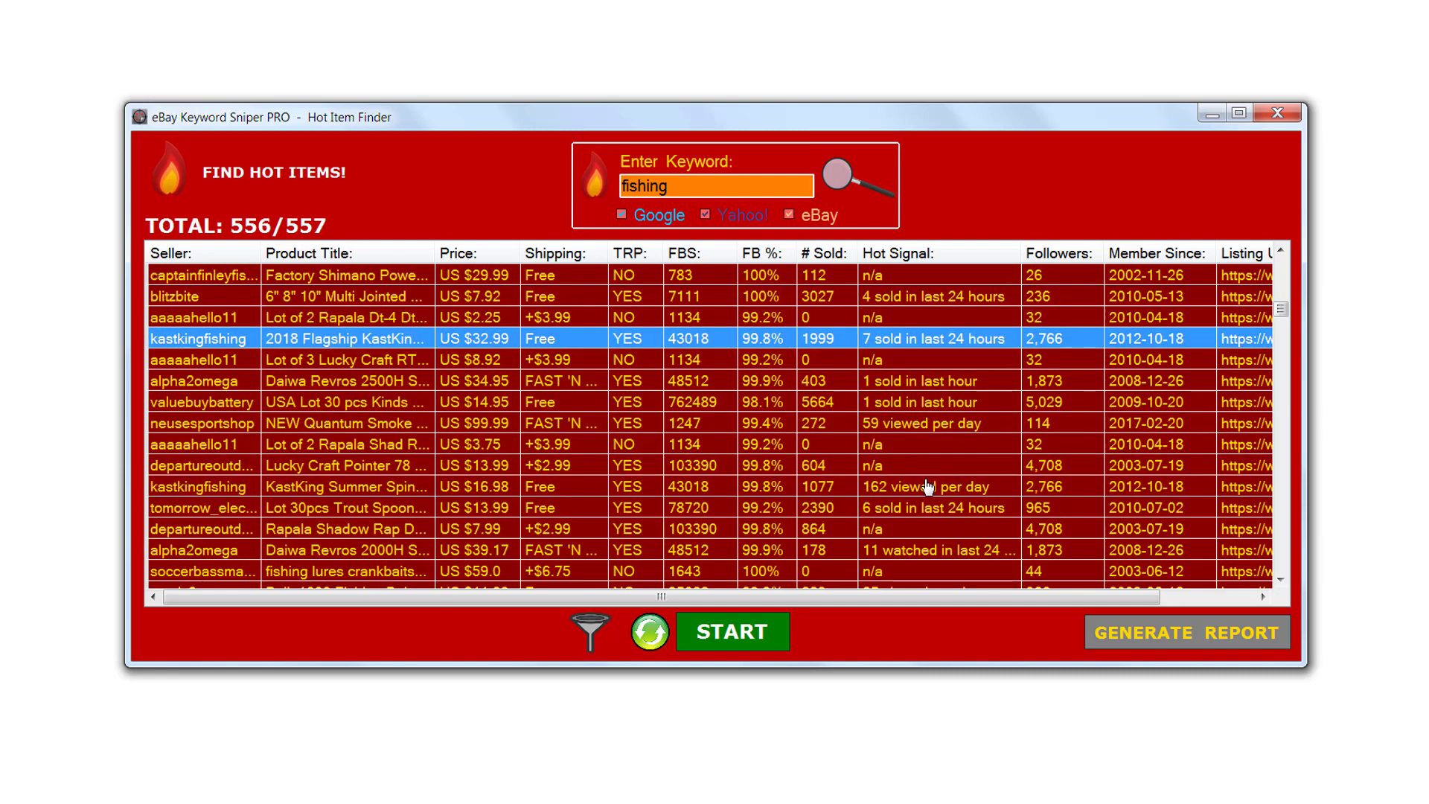
pyautogui.click(867, 426)
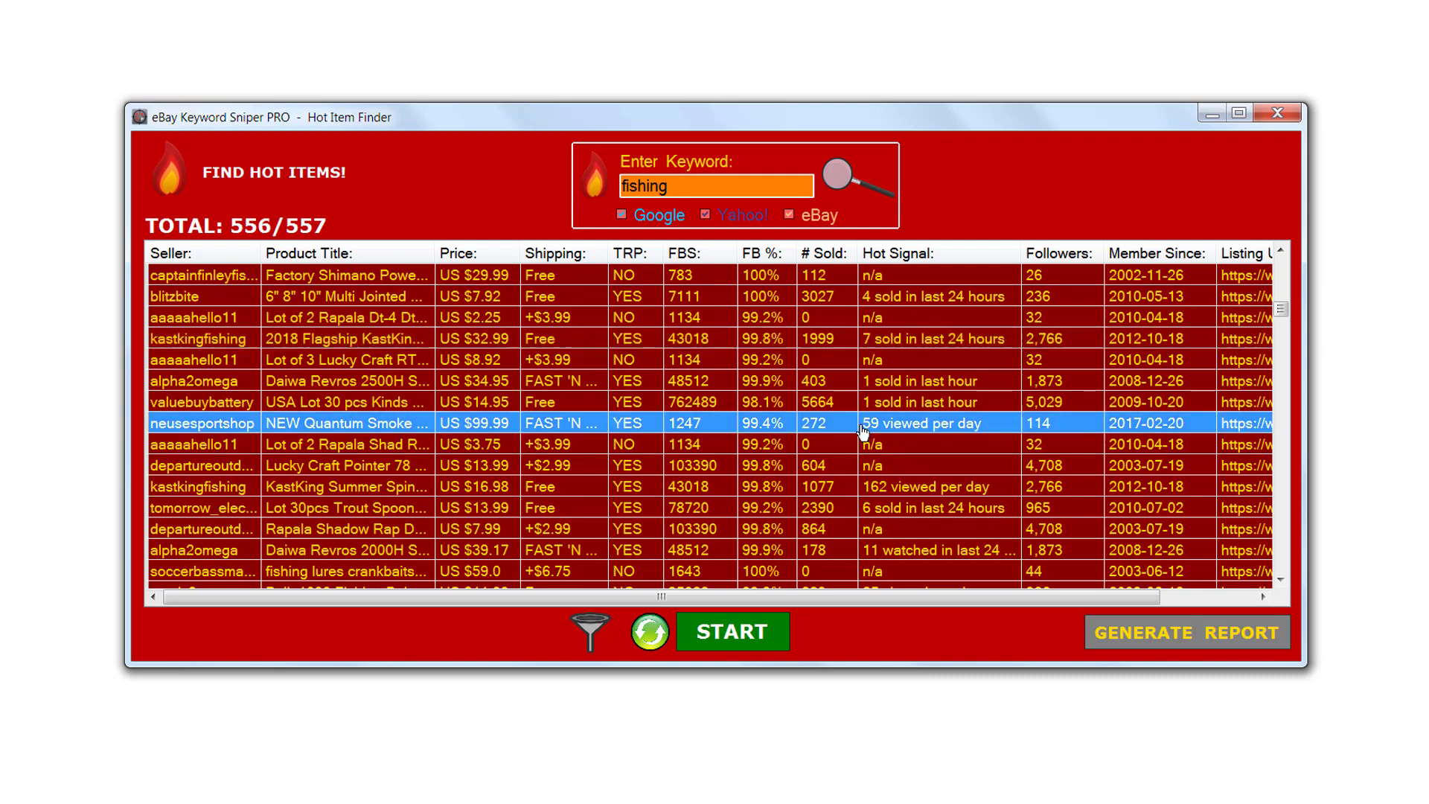
pyautogui.scroll(-1, 891, 486)
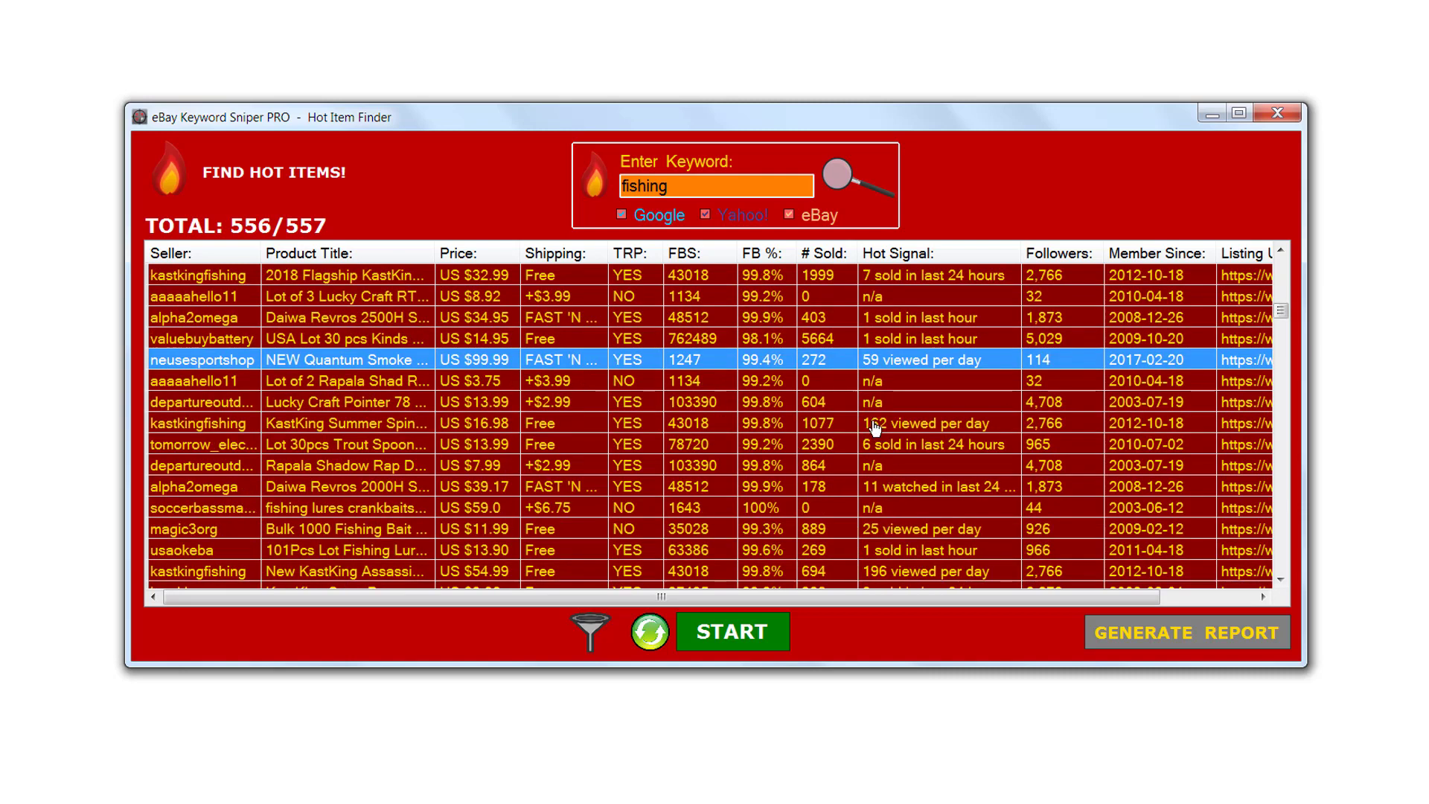
pyautogui.click(873, 425)
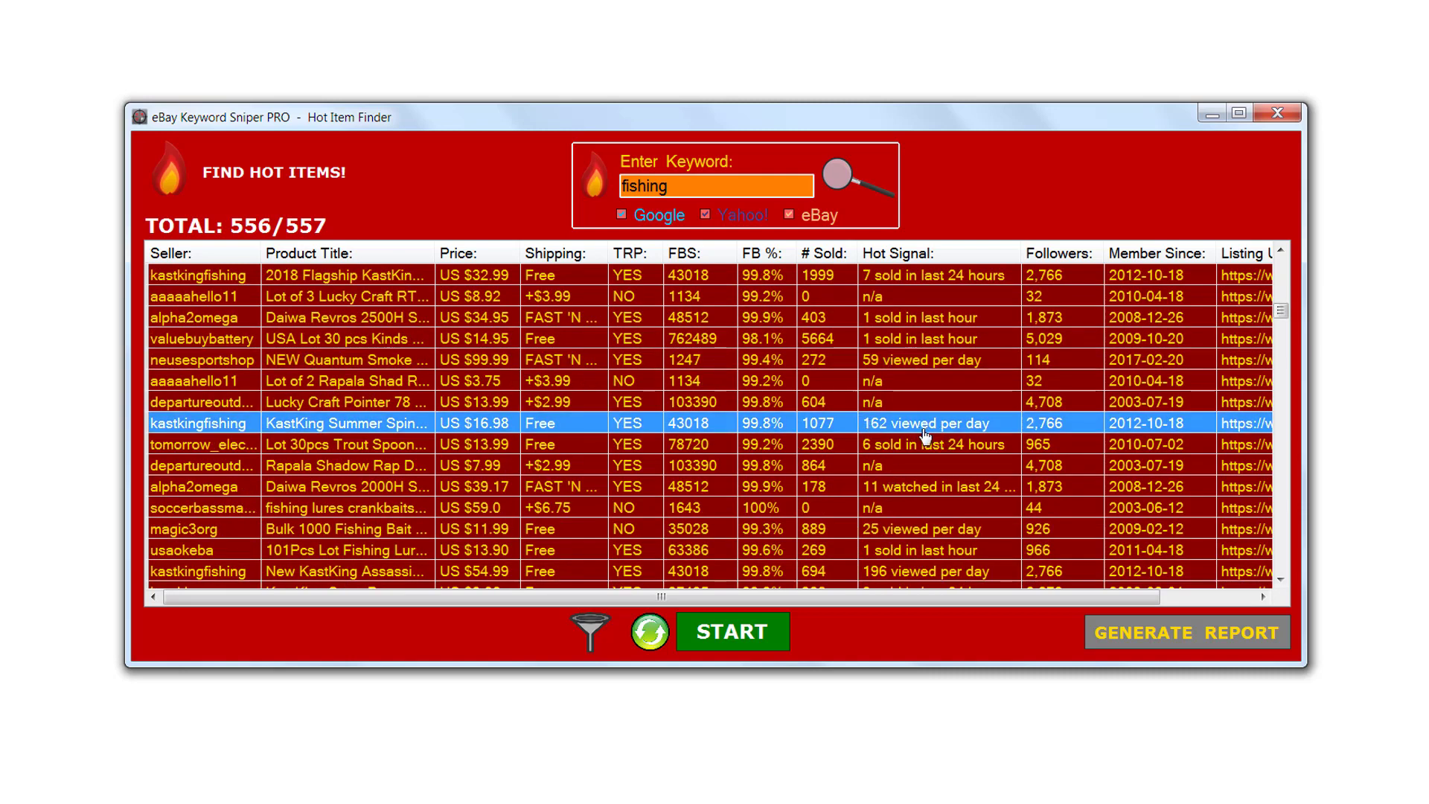
pyautogui.scroll(-1, 915, 511)
pyautogui.scroll(-1, 914, 507)
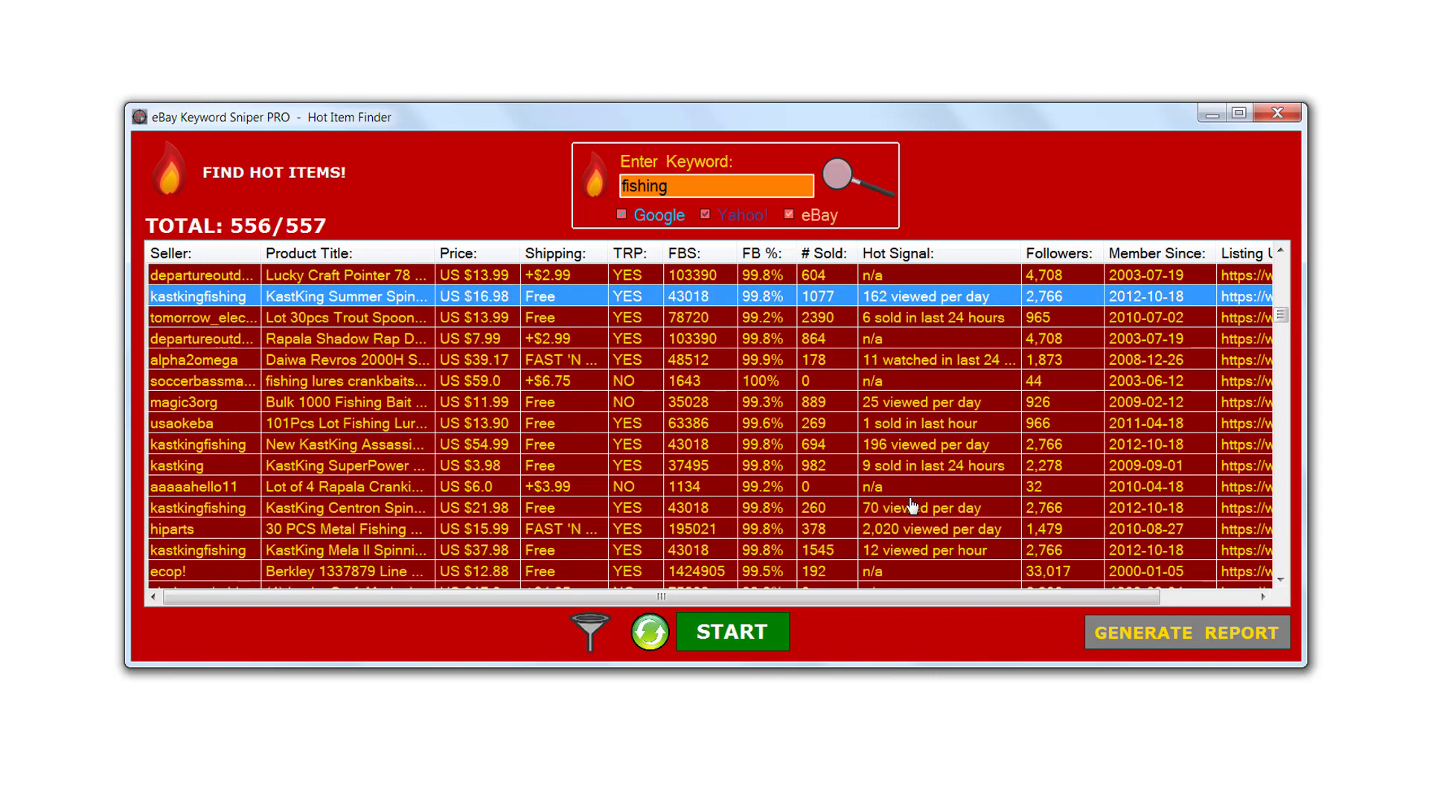
pyautogui.click(886, 361)
# Widen the Hot Signal column, then inspect the Bulk 1000 hooks, KastKing Assassin and 30 PCS lures listings
pyautogui.moveTo(1021, 253); pyautogui.dragTo(1054, 254)
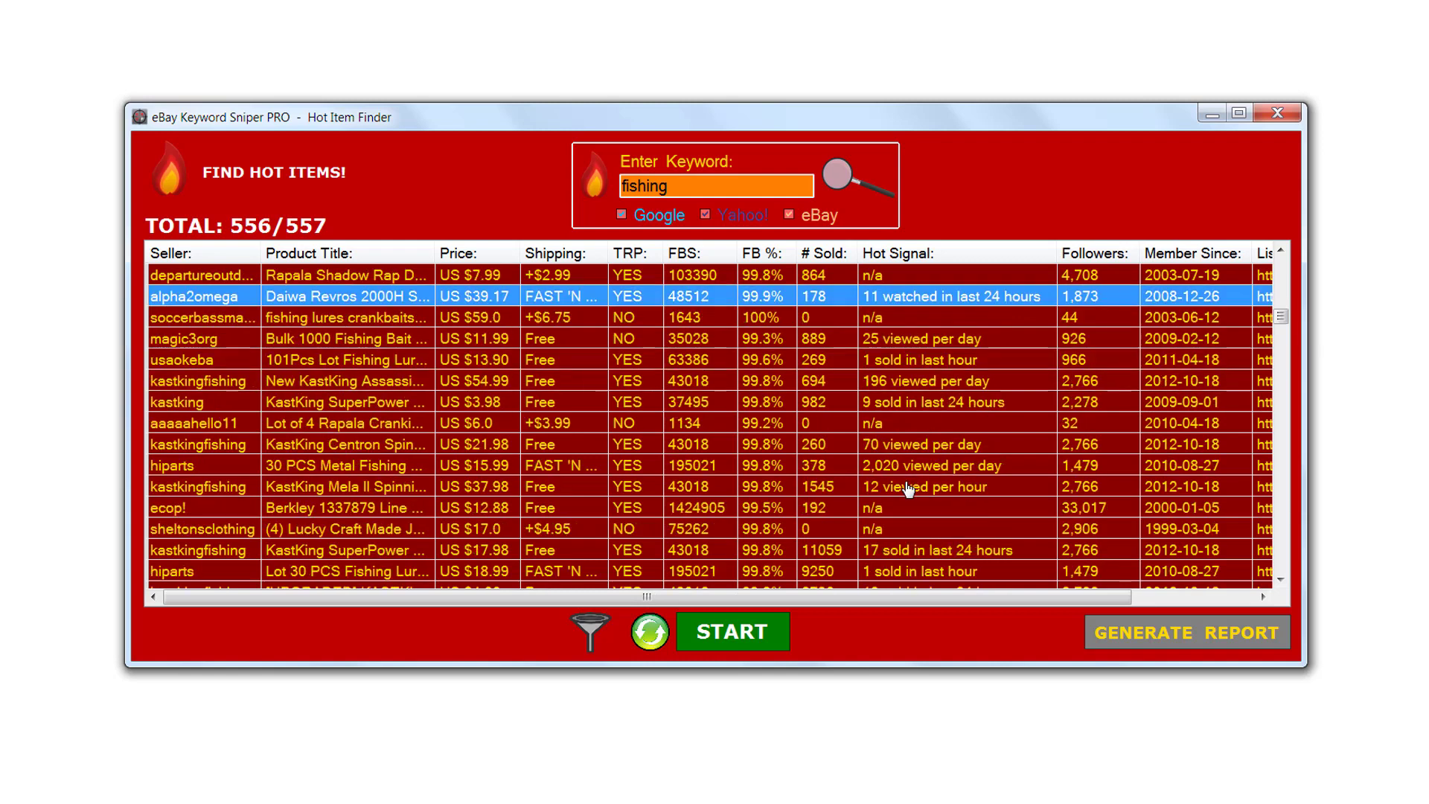
pyautogui.scroll(-1, 894, 417)
pyautogui.click(861, 340)
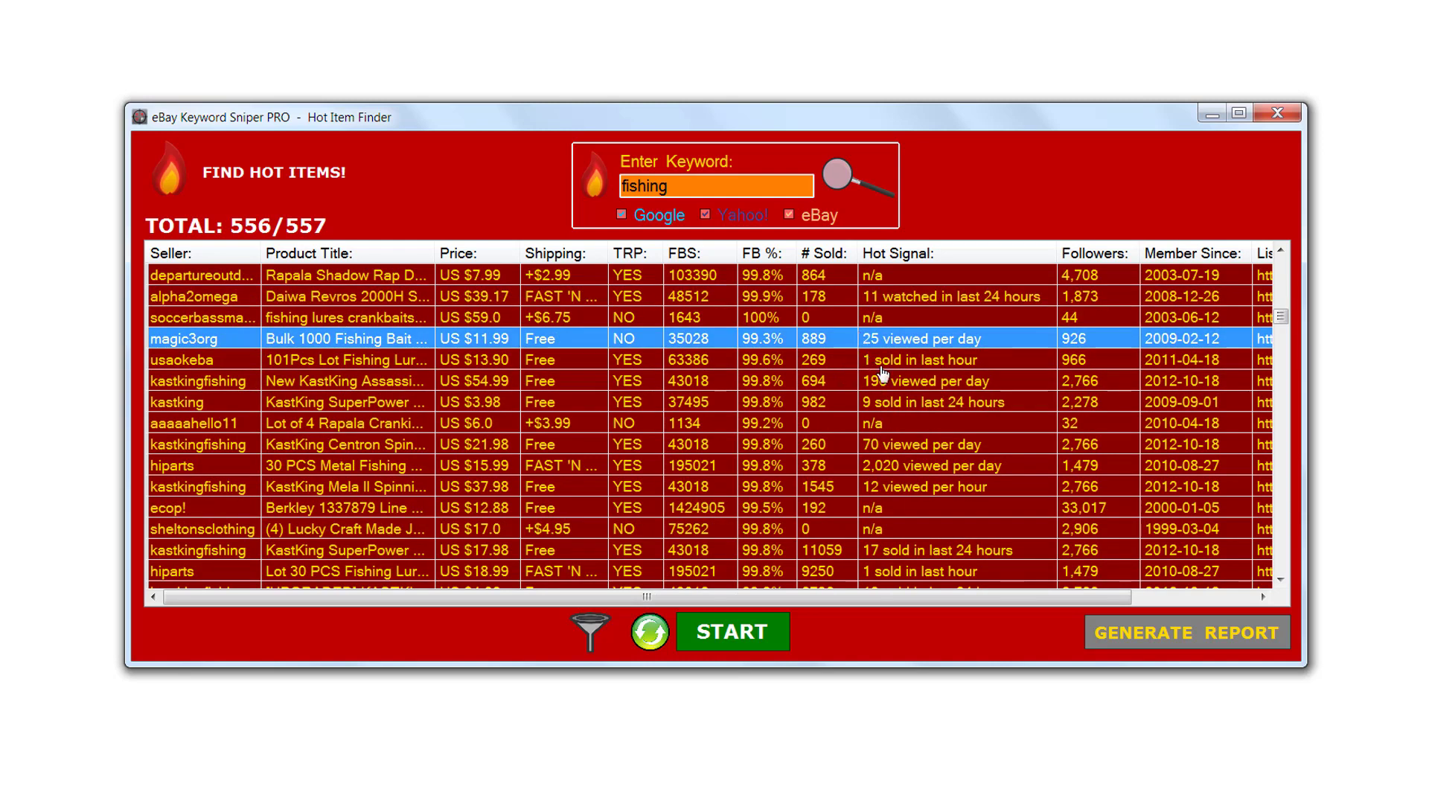
pyautogui.click(837, 383)
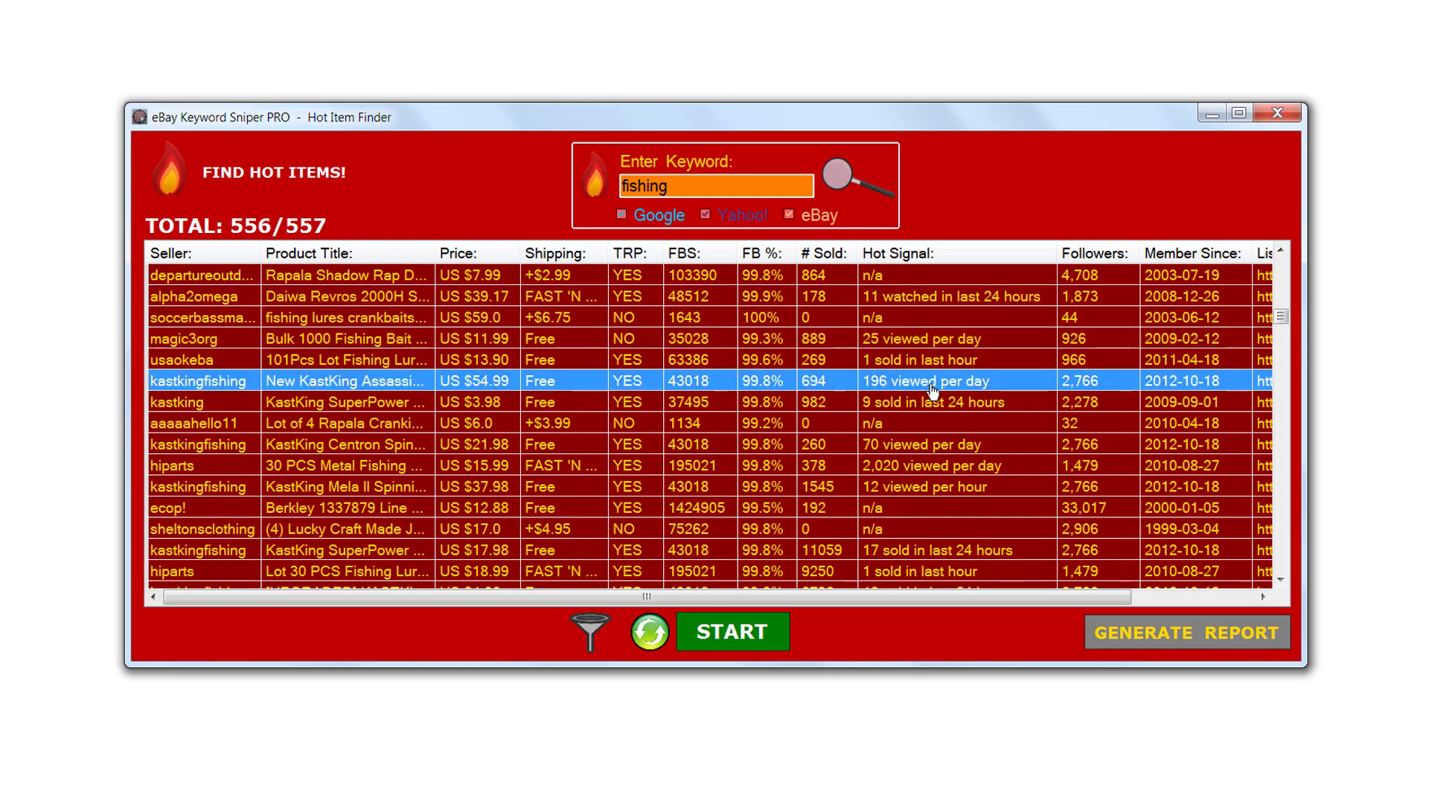
pyautogui.click(836, 467)
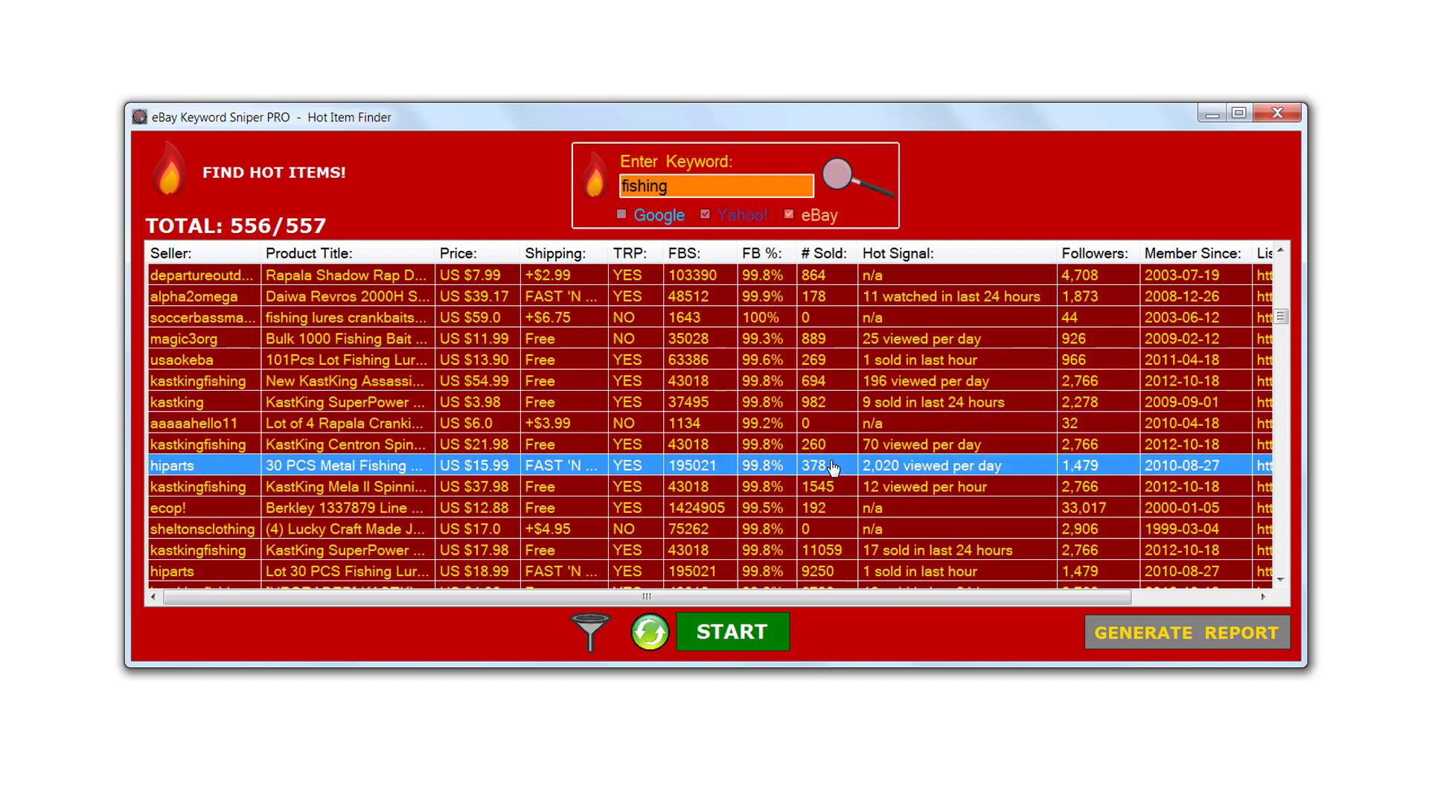
pyautogui.scroll(-1, 845, 485)
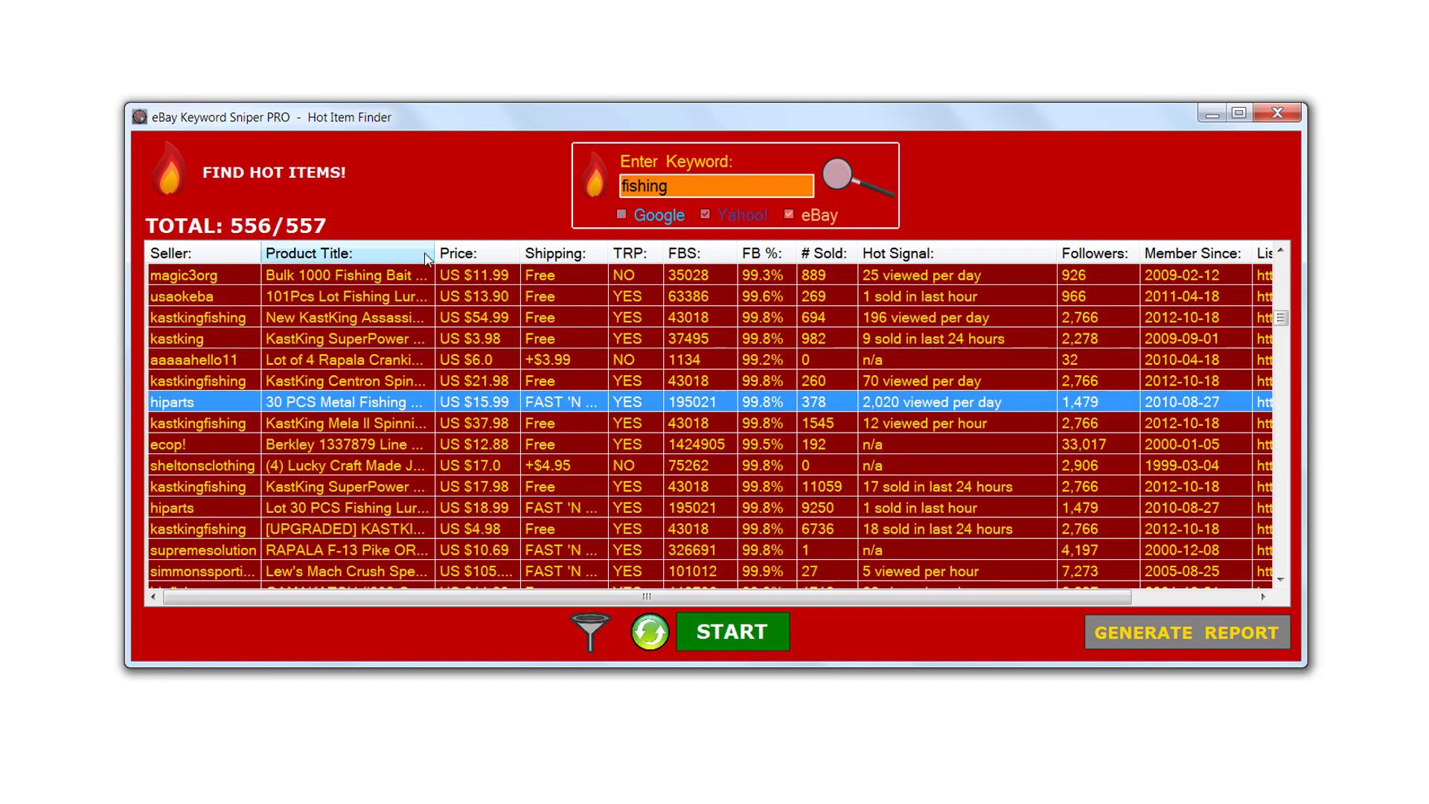
# Widen the Product Title column to read full titles, then narrow it to slightly wider than before
pyautogui.moveTo(437, 253); pyautogui.dragTo(942, 307)
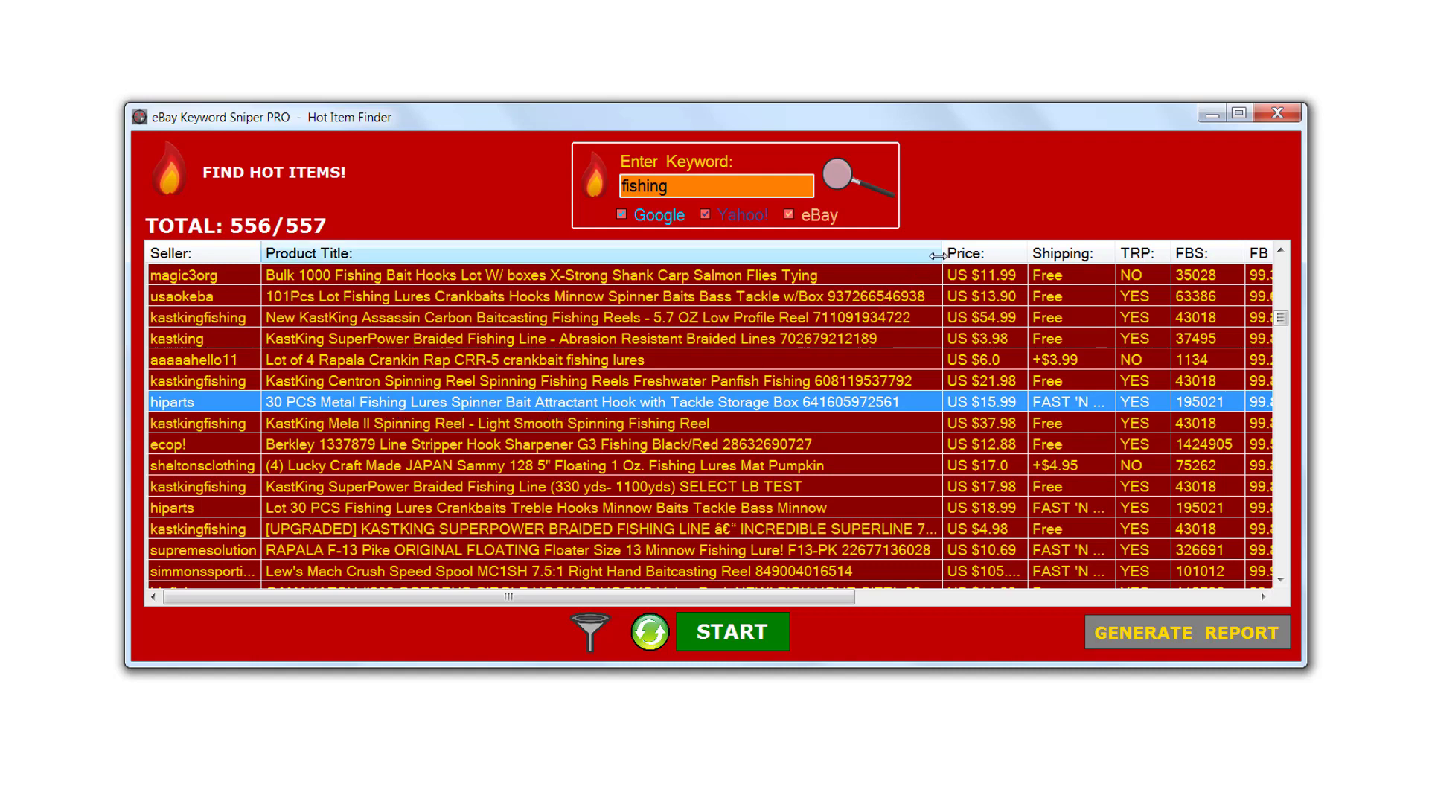
pyautogui.moveTo(942, 259); pyautogui.dragTo(555, 296)
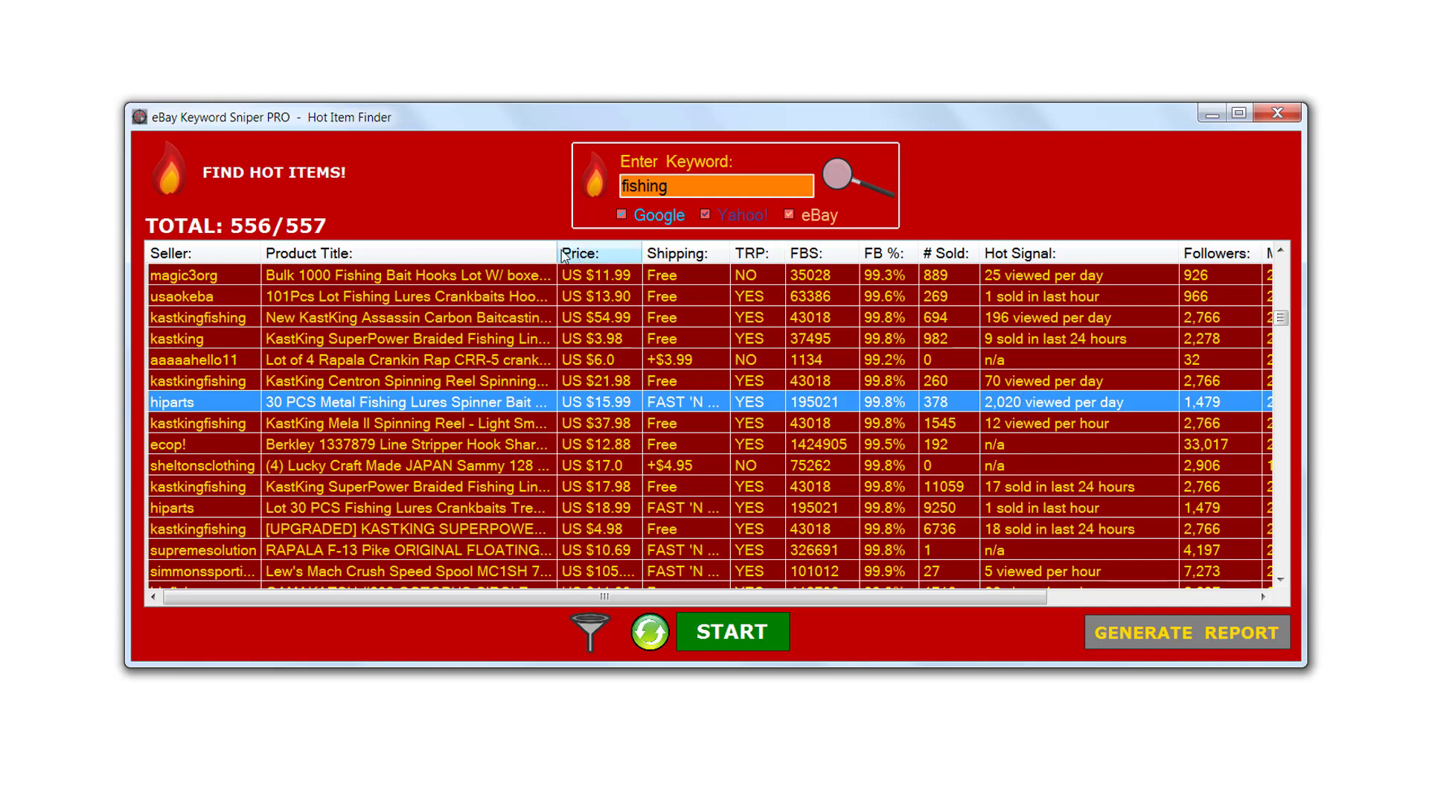
pyautogui.moveTo(554, 251); pyautogui.dragTo(459, 251)
# Scroll through the results and select the Rapala 50 lb digital listing
pyautogui.scroll(-4, 1160, 415)
pyautogui.scroll(-4, 944, 471)
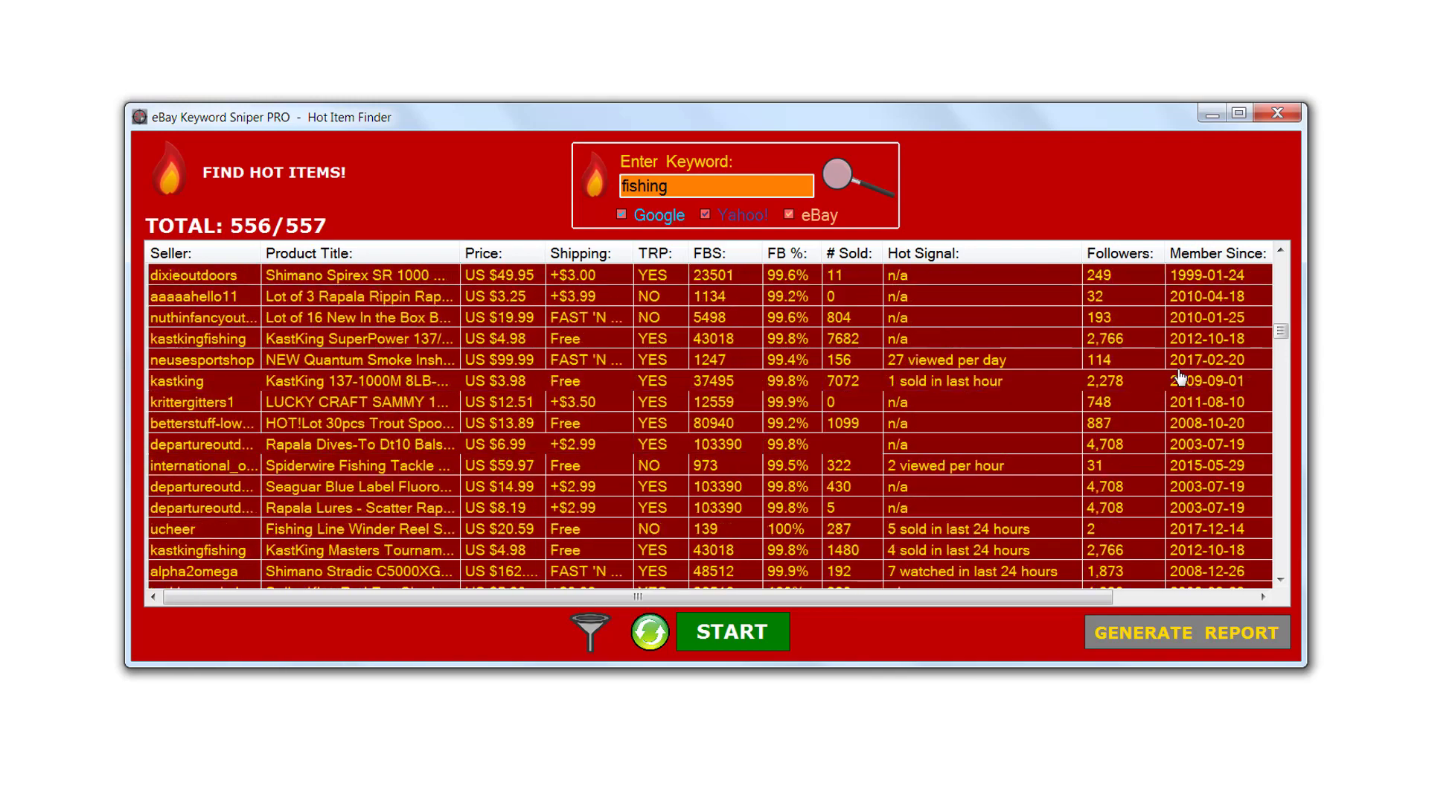
pyautogui.moveTo(1289, 337)
pyautogui.mouseDown()
pyautogui.moveTo(1289, 382)
pyautogui.moveTo(1288, 354)
pyautogui.mouseUp()
pyautogui.click(898, 406)
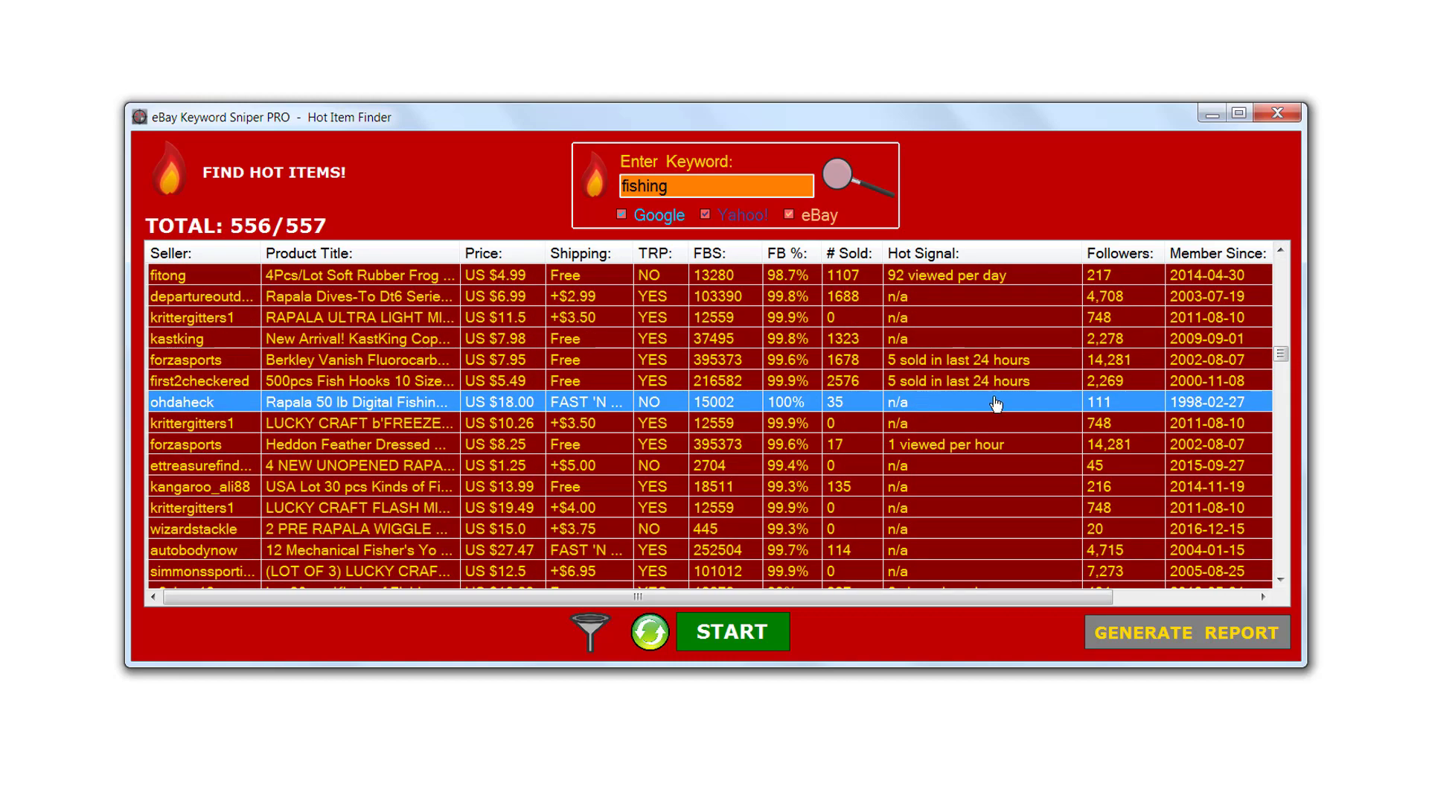
pyautogui.moveTo(1282, 354); pyautogui.dragTo(1281, 251)
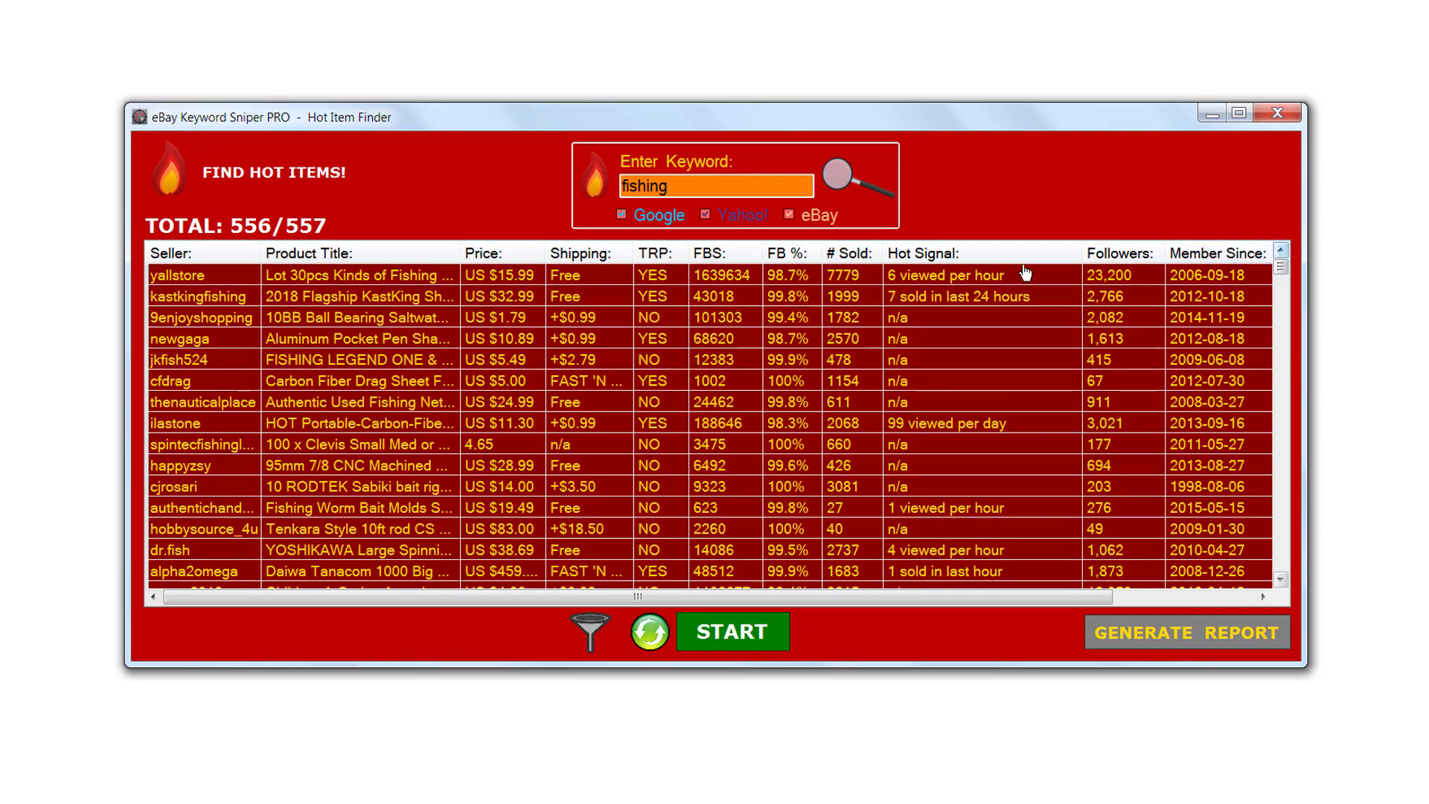
pyautogui.scroll(-7, 946, 538)
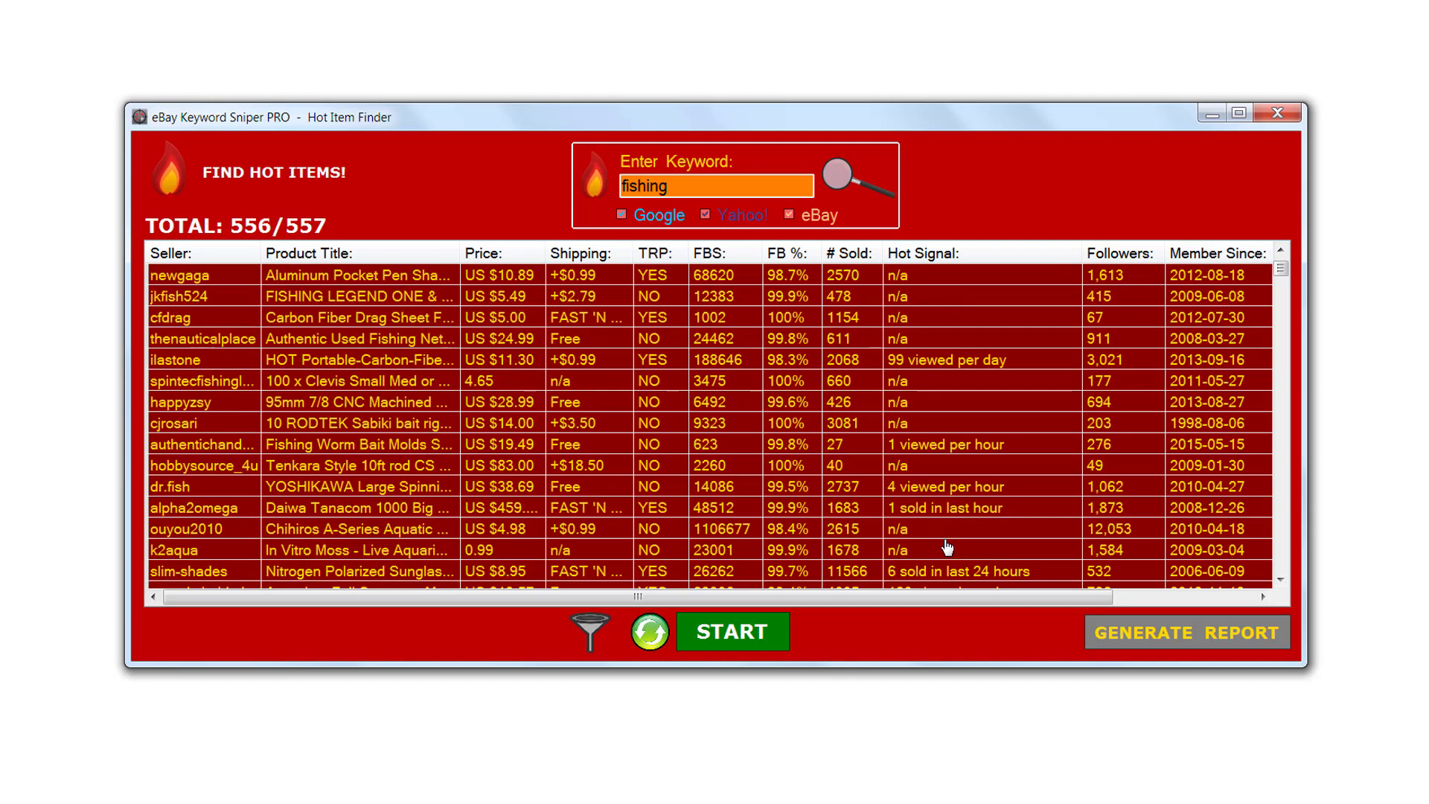
pyautogui.scroll(-5, 946, 536)
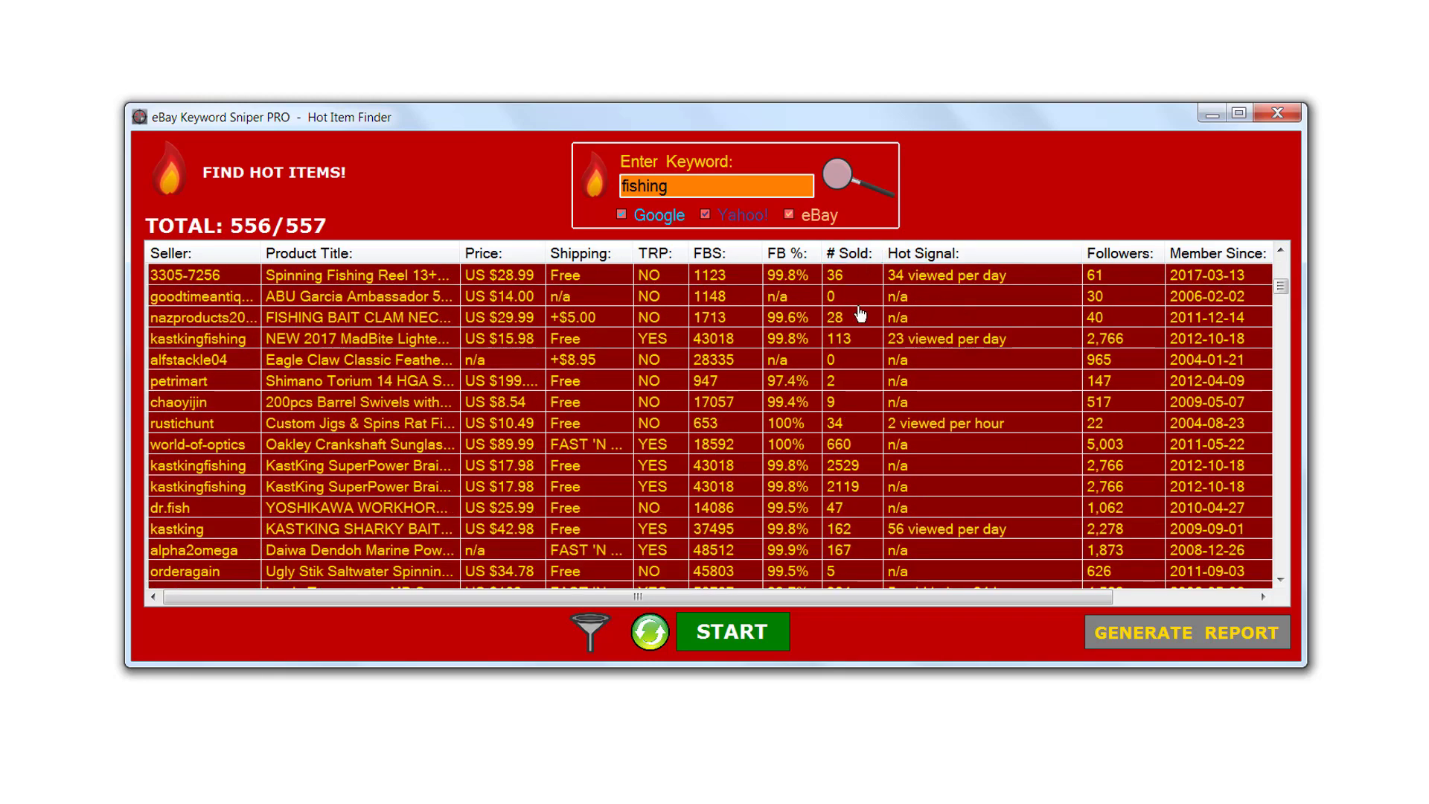
pyautogui.scroll(8, 983, 439)
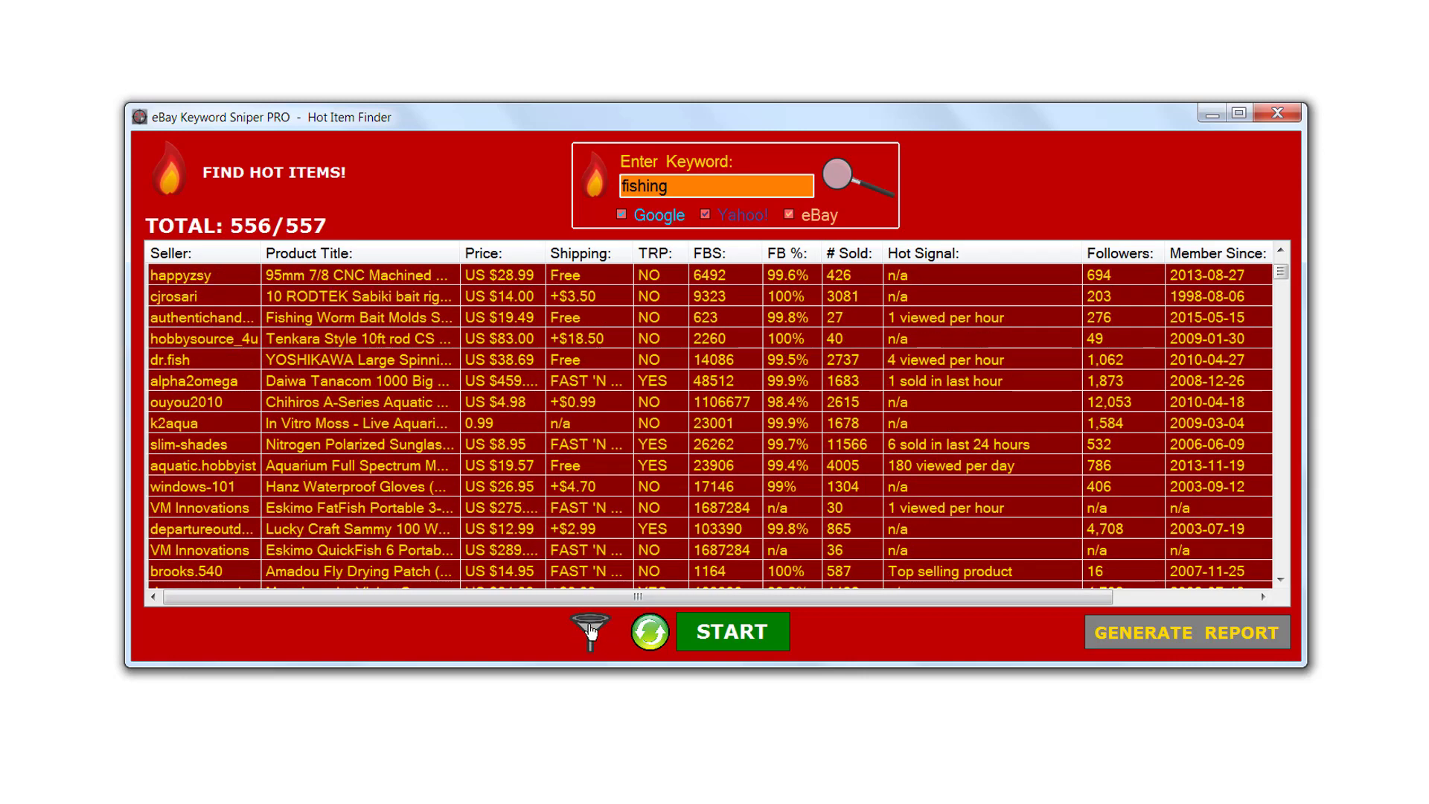
# In the Hot Items Filter, remove every listing with an 'n/a' hot signal, leaving 202
pyautogui.click(595, 632)
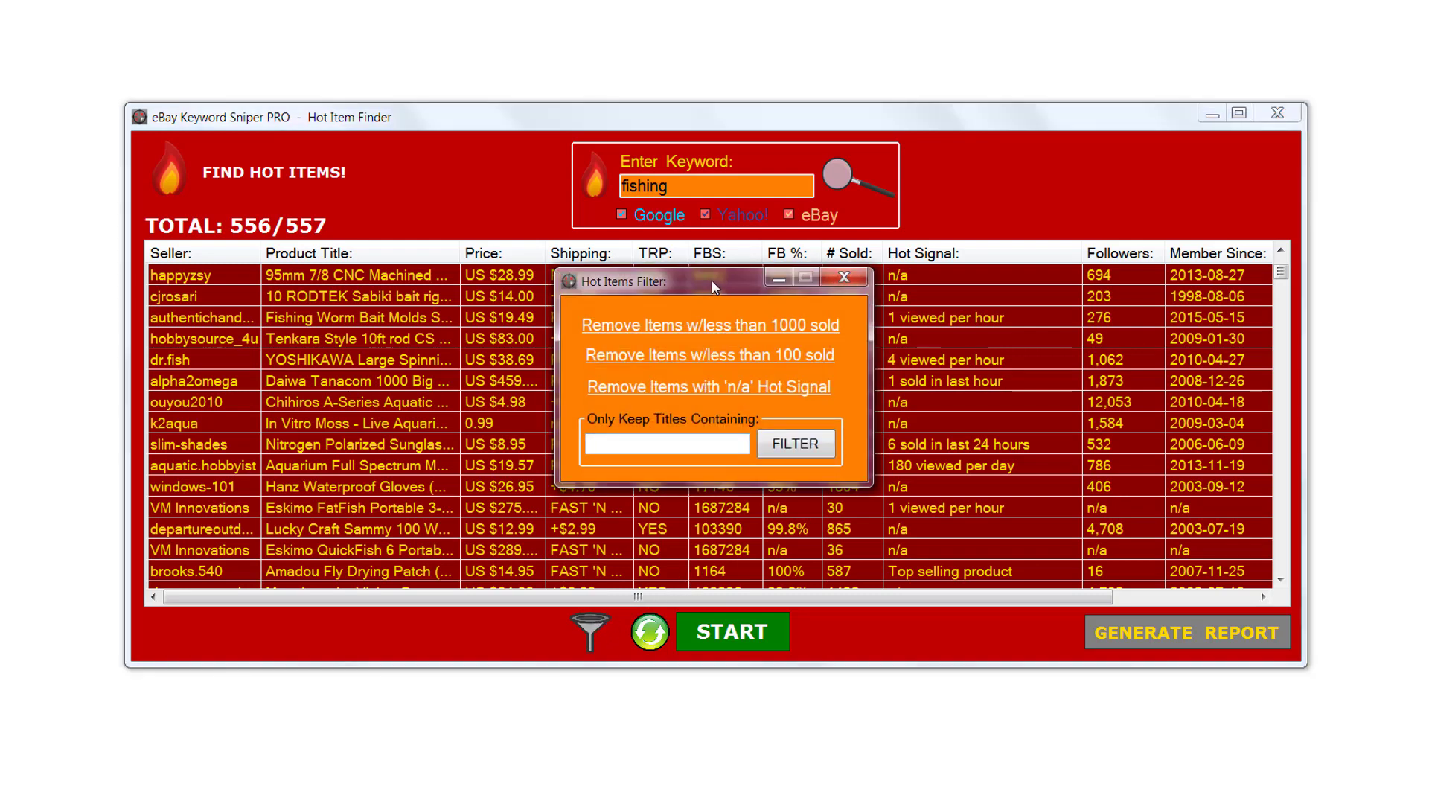
pyautogui.moveTo(709, 283); pyautogui.dragTo(648, 303)
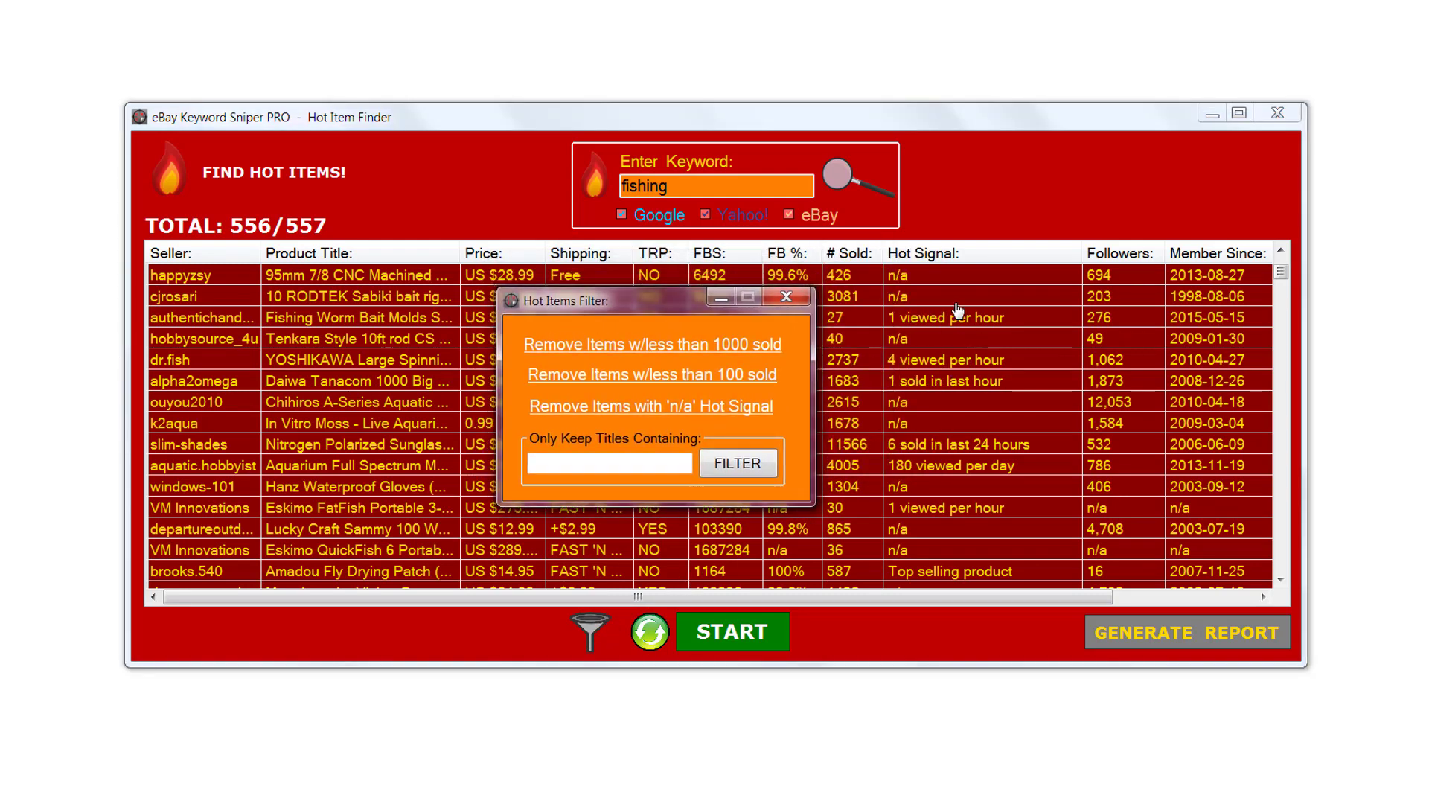
pyautogui.scroll(-8, 1292, 270)
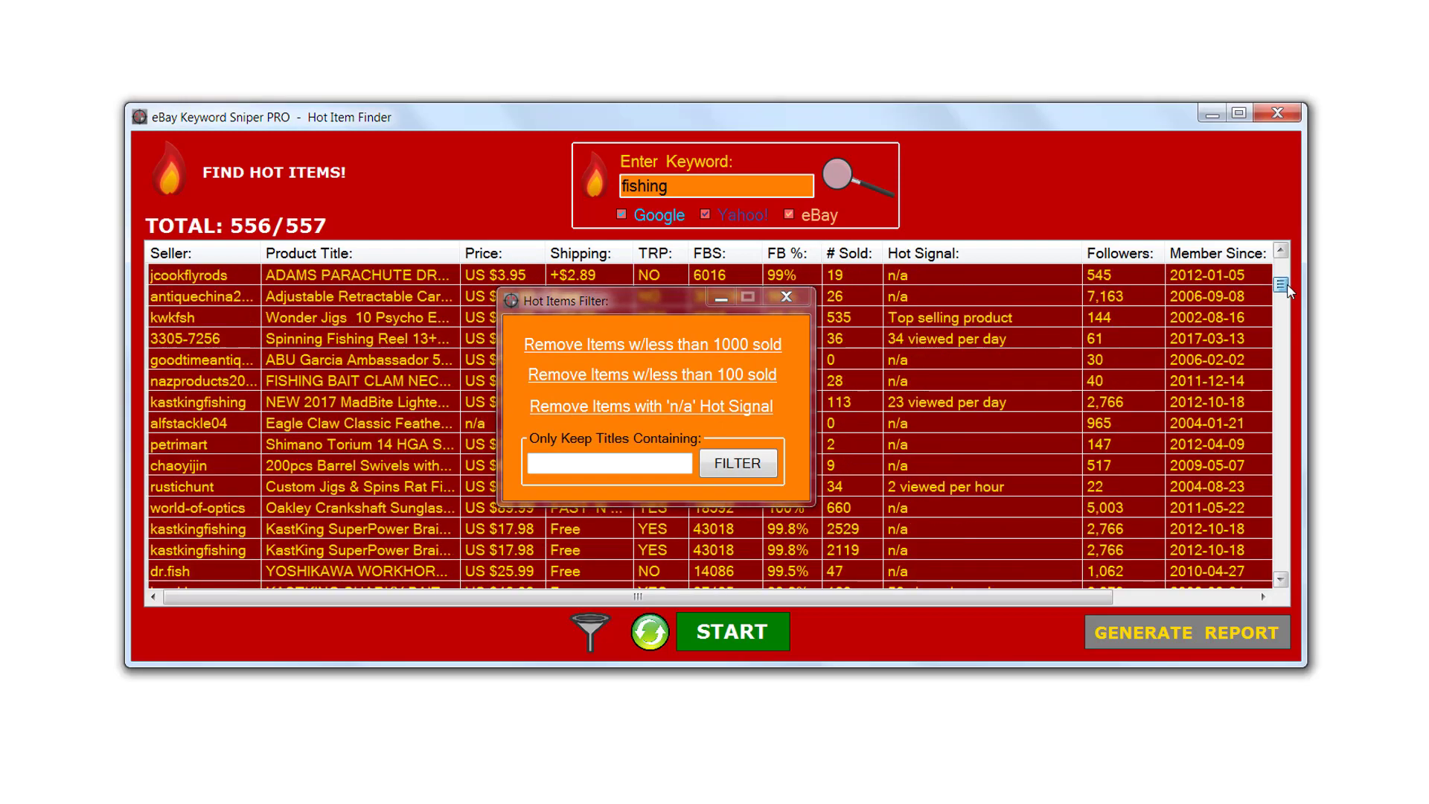
pyautogui.click(907, 417)
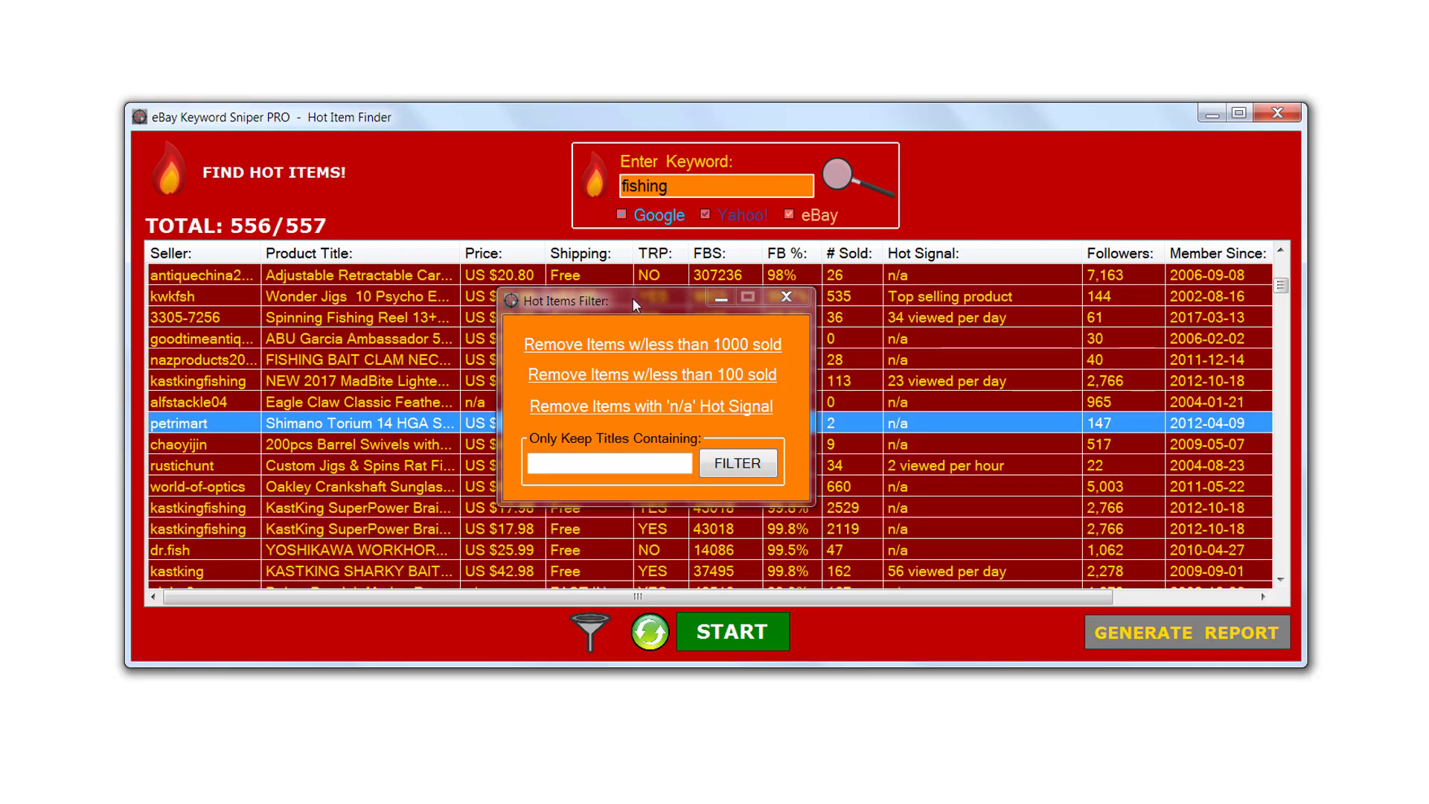
pyautogui.moveTo(629, 306); pyautogui.dragTo(638, 286)
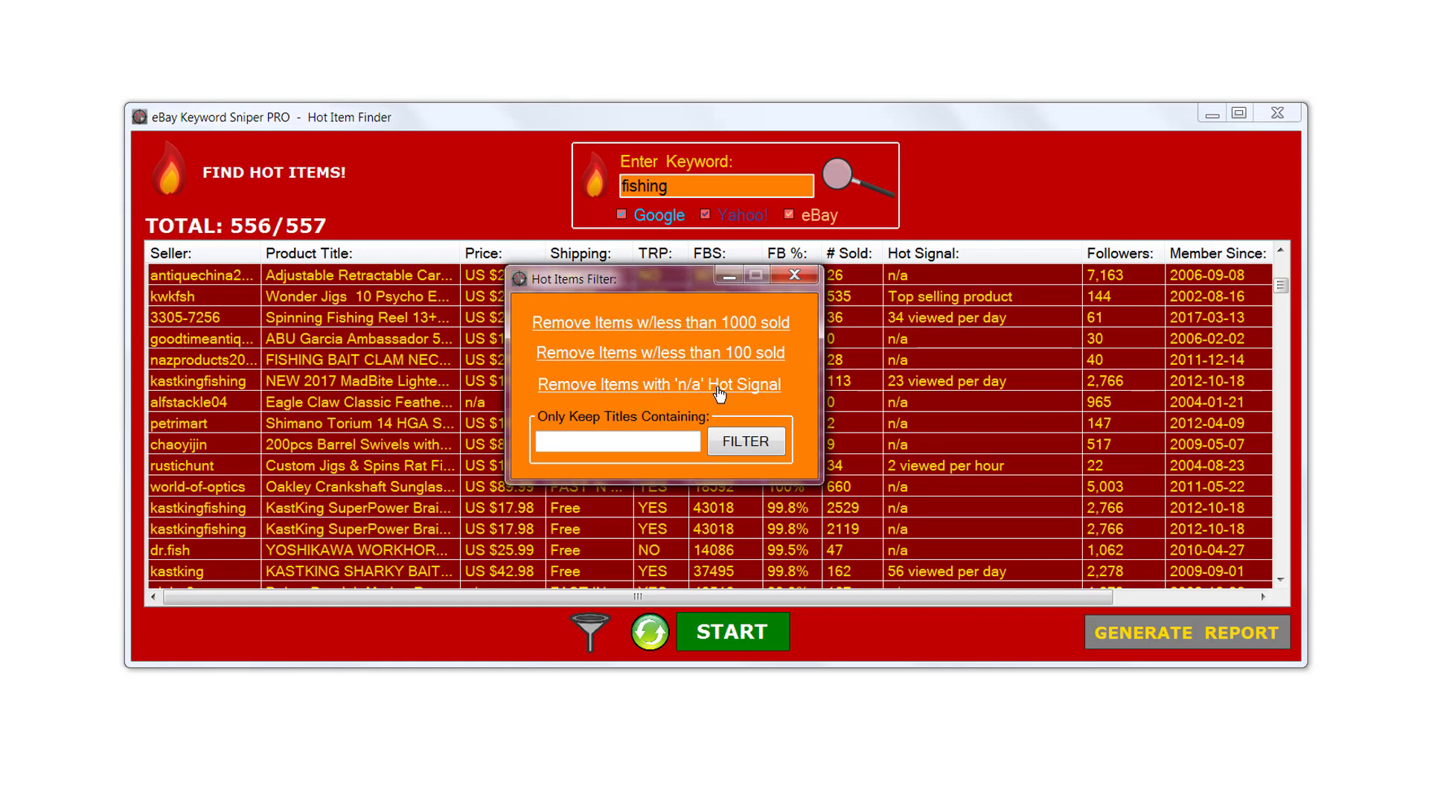
pyautogui.click(711, 387)
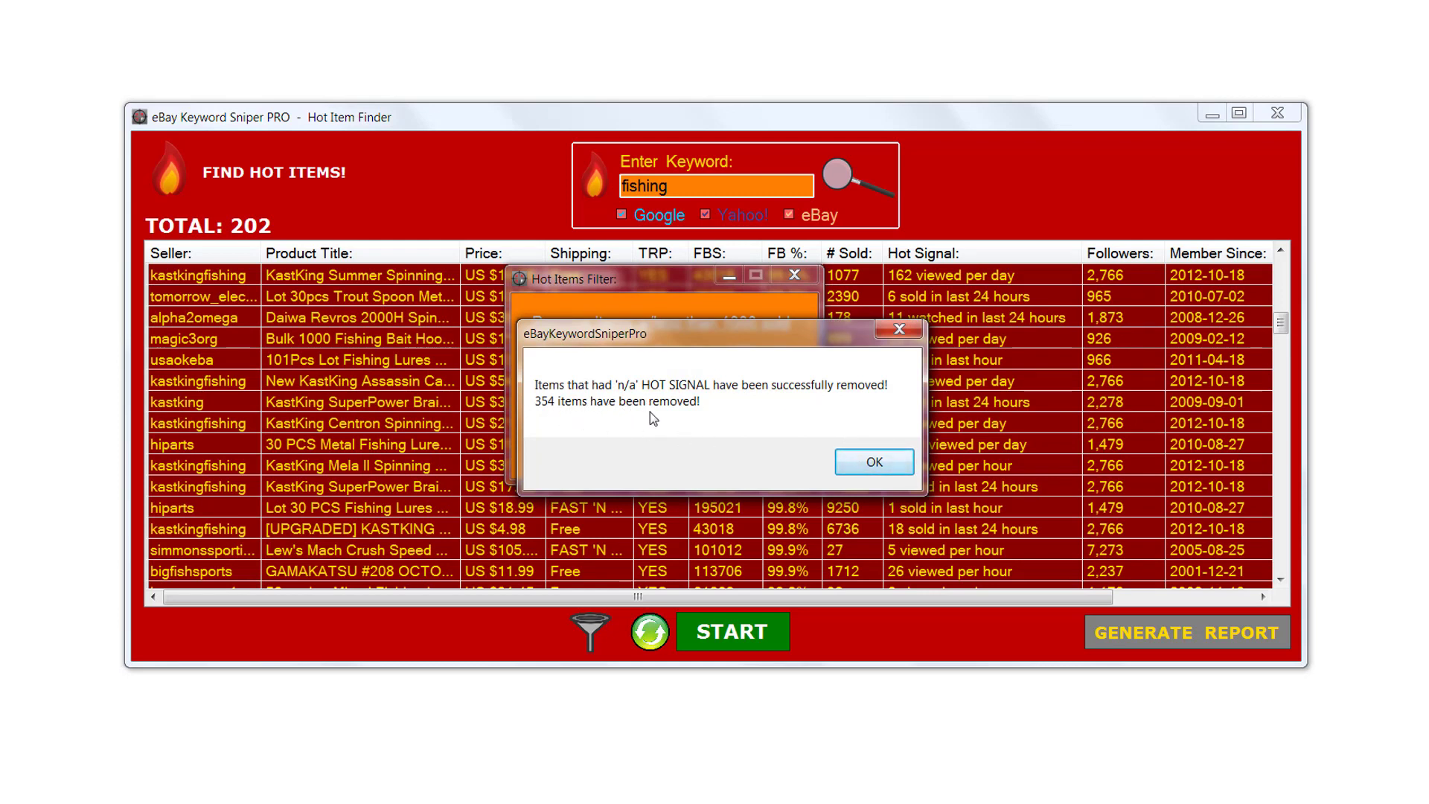
# Keep only titles containing 'fish', removing 20 more listings to leave 182
pyautogui.click(868, 465)
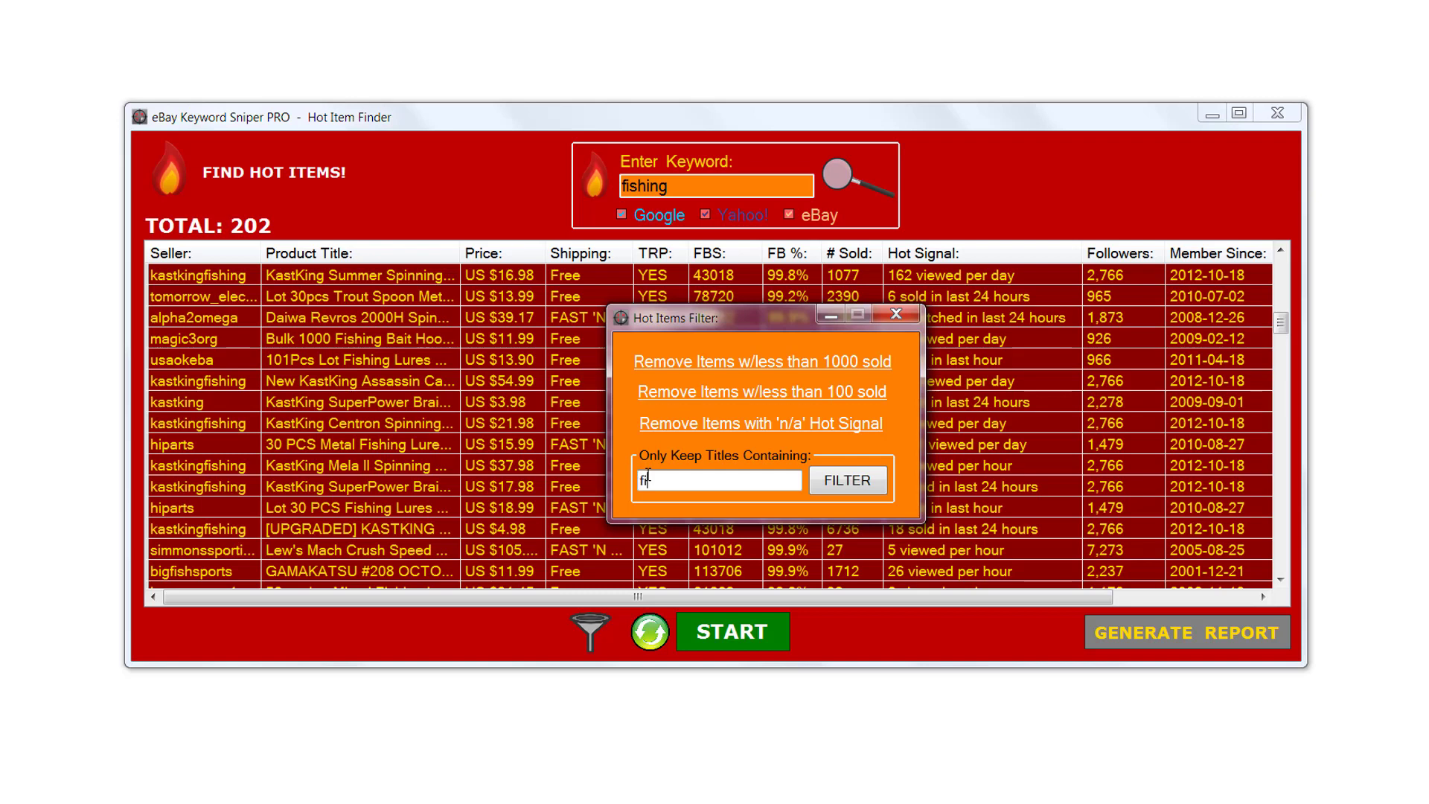
pyautogui.write('sh')
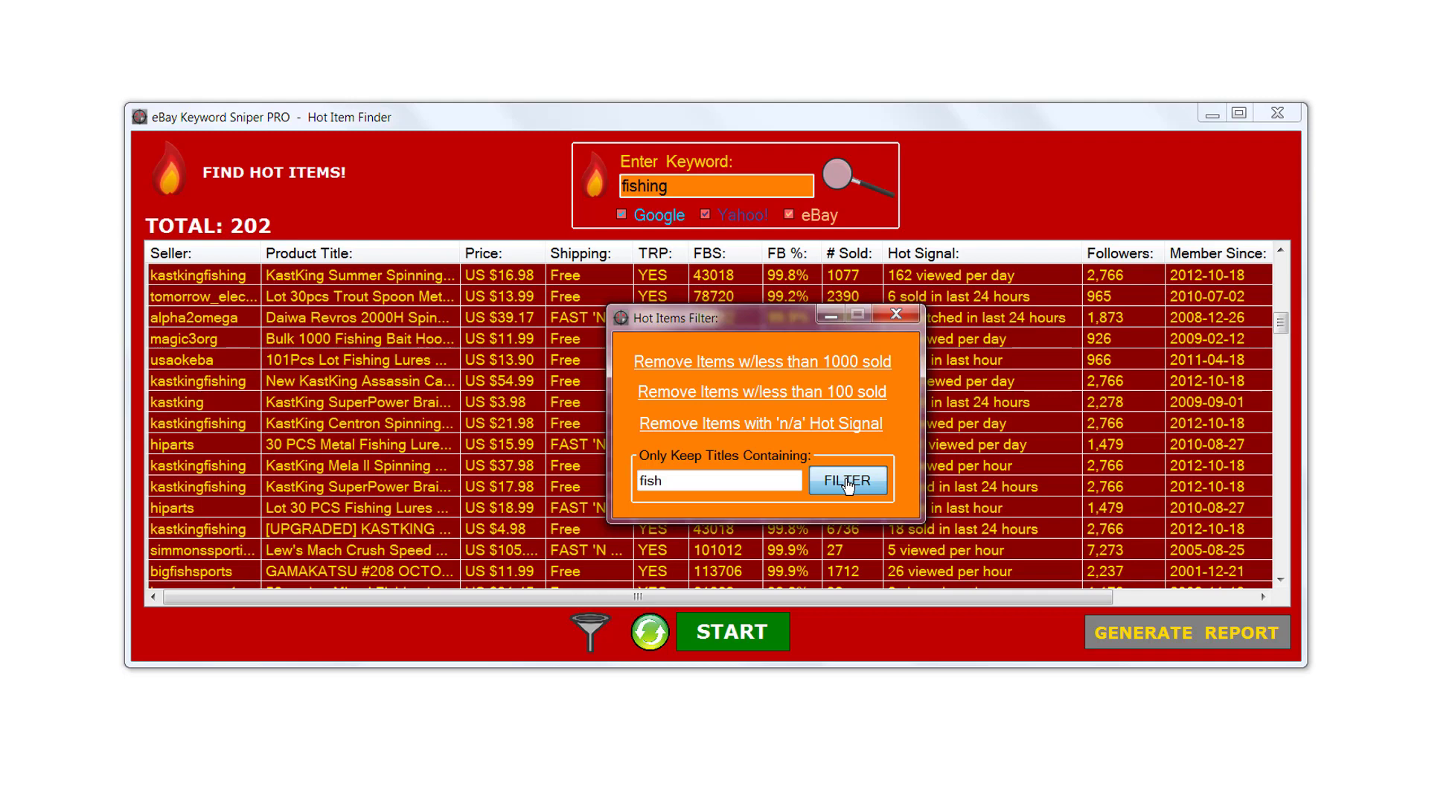
pyautogui.click(848, 481)
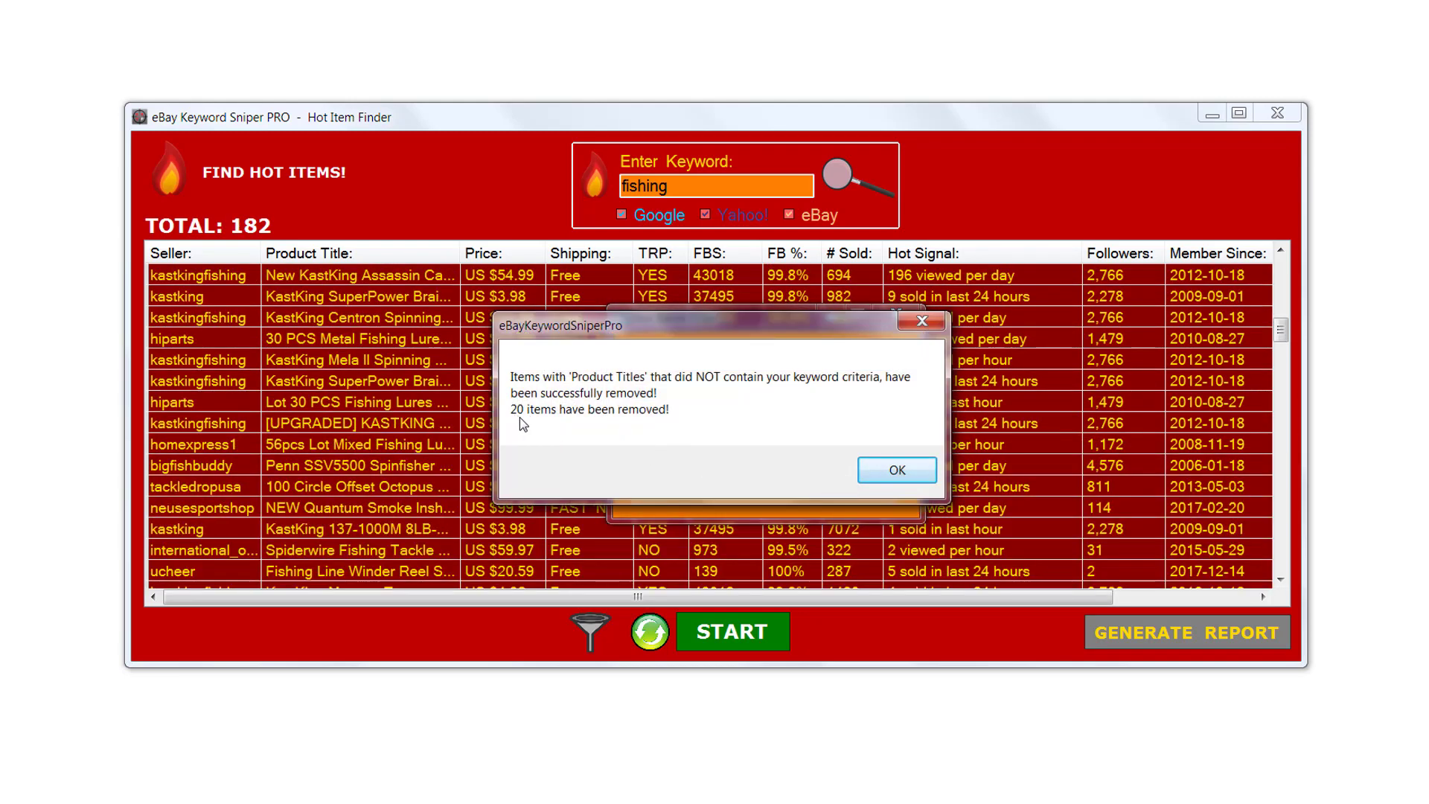
pyautogui.click(899, 471)
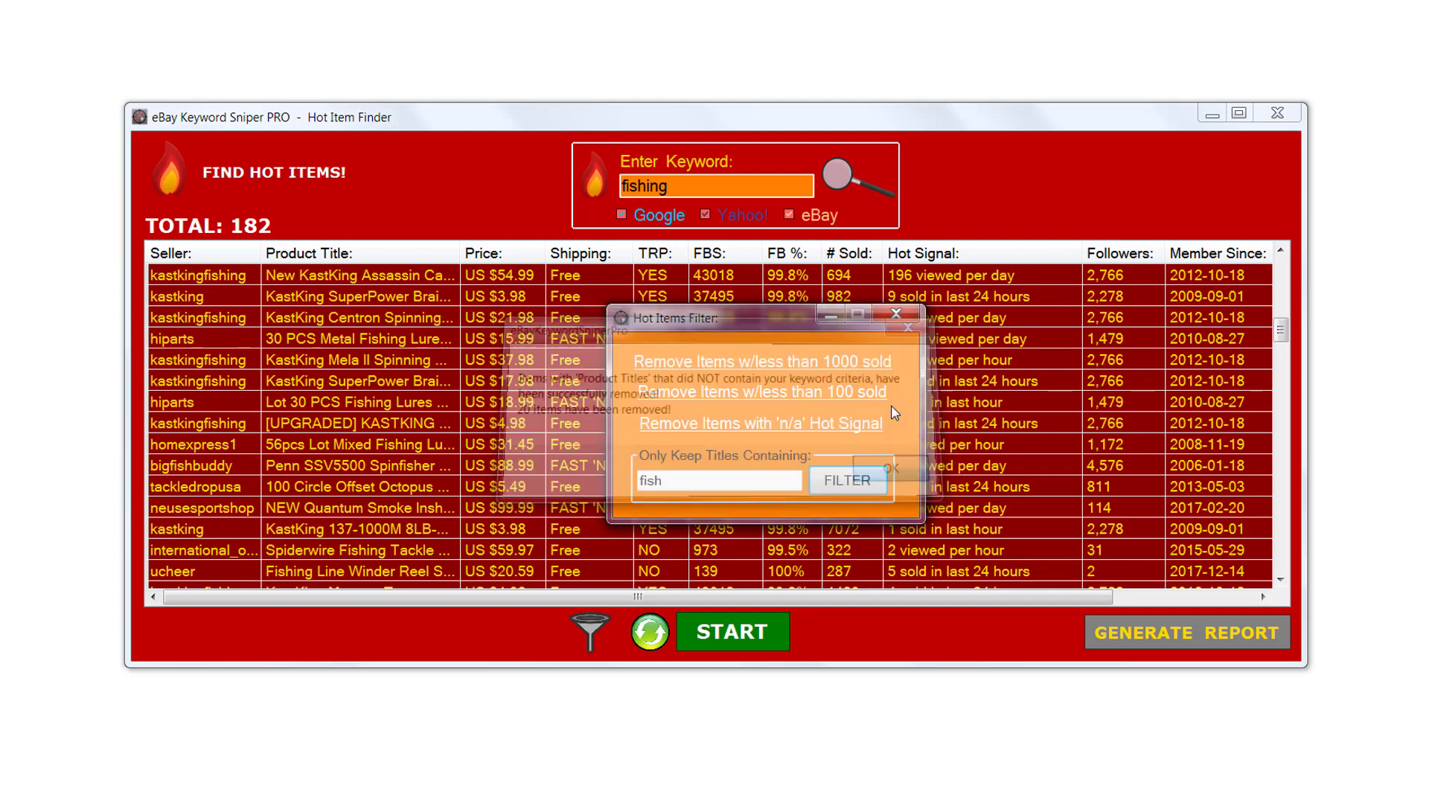
# Close the filter, narrow the Hot Signal column and reposition the window over the 182 results
pyautogui.click(894, 314)
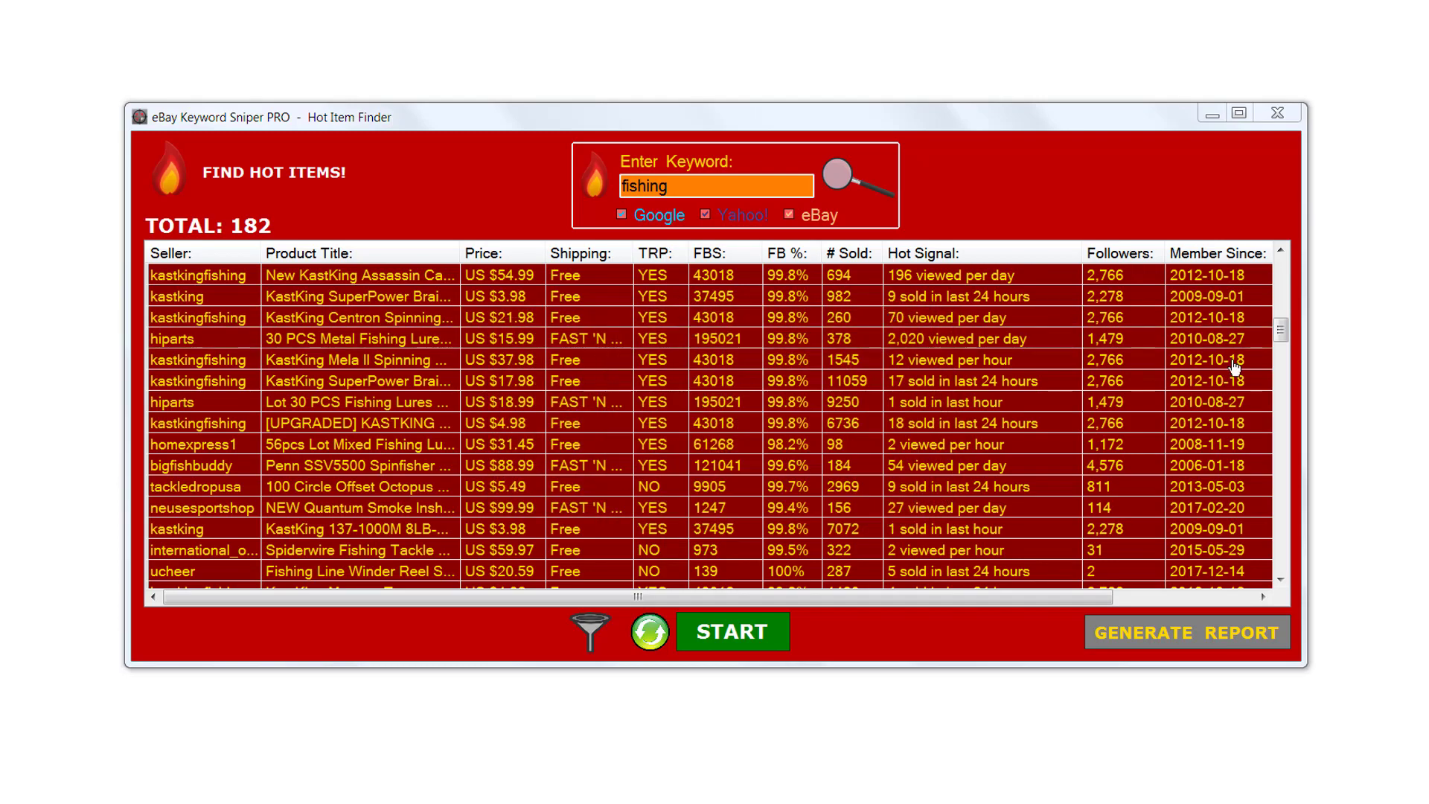
pyautogui.moveTo(1282, 332); pyautogui.dragTo(1281, 270)
pyautogui.moveTo(1082, 254); pyautogui.dragTo(1076, 253)
pyautogui.scroll(-1, 949, 362)
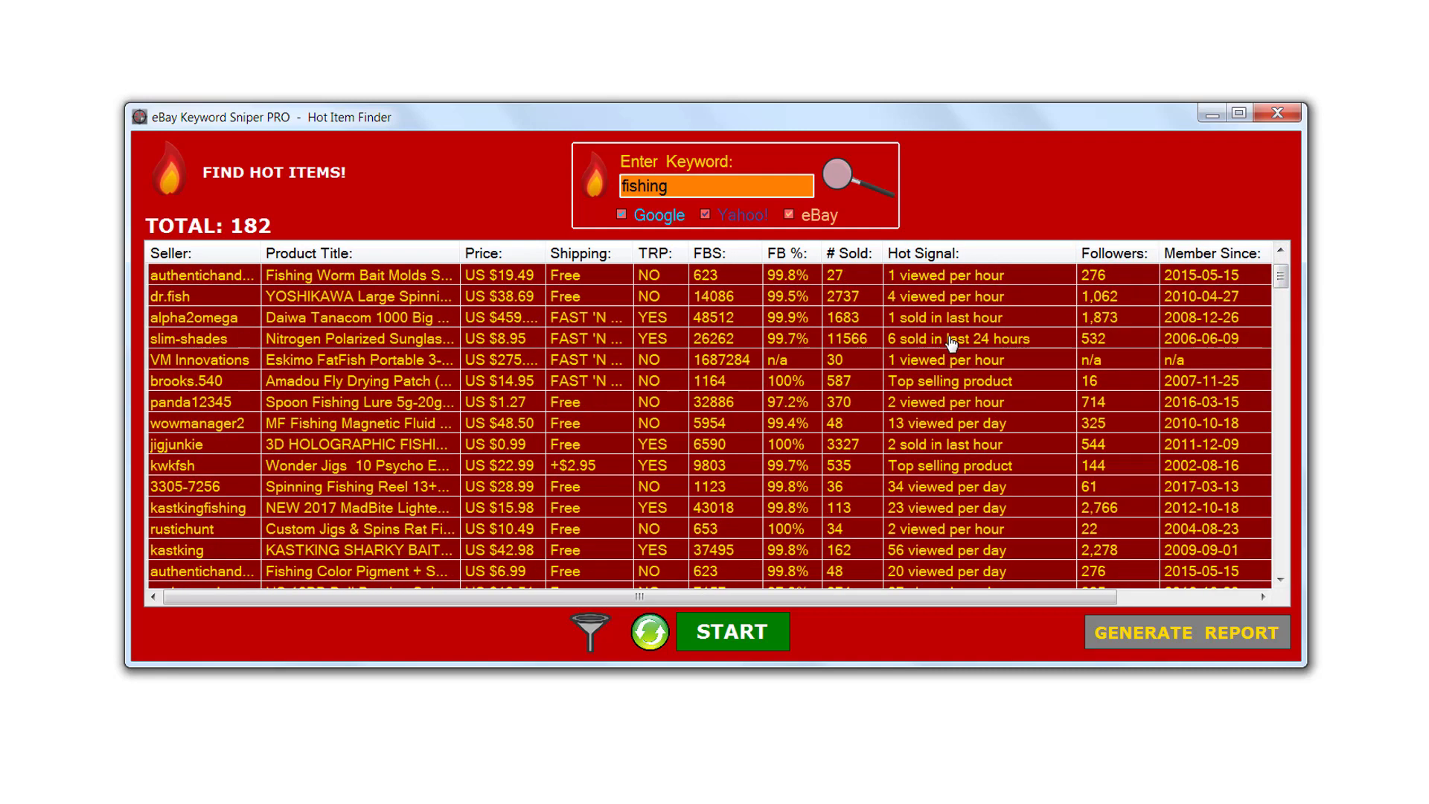
pyautogui.moveTo(1284, 287); pyautogui.dragTo(1280, 325)
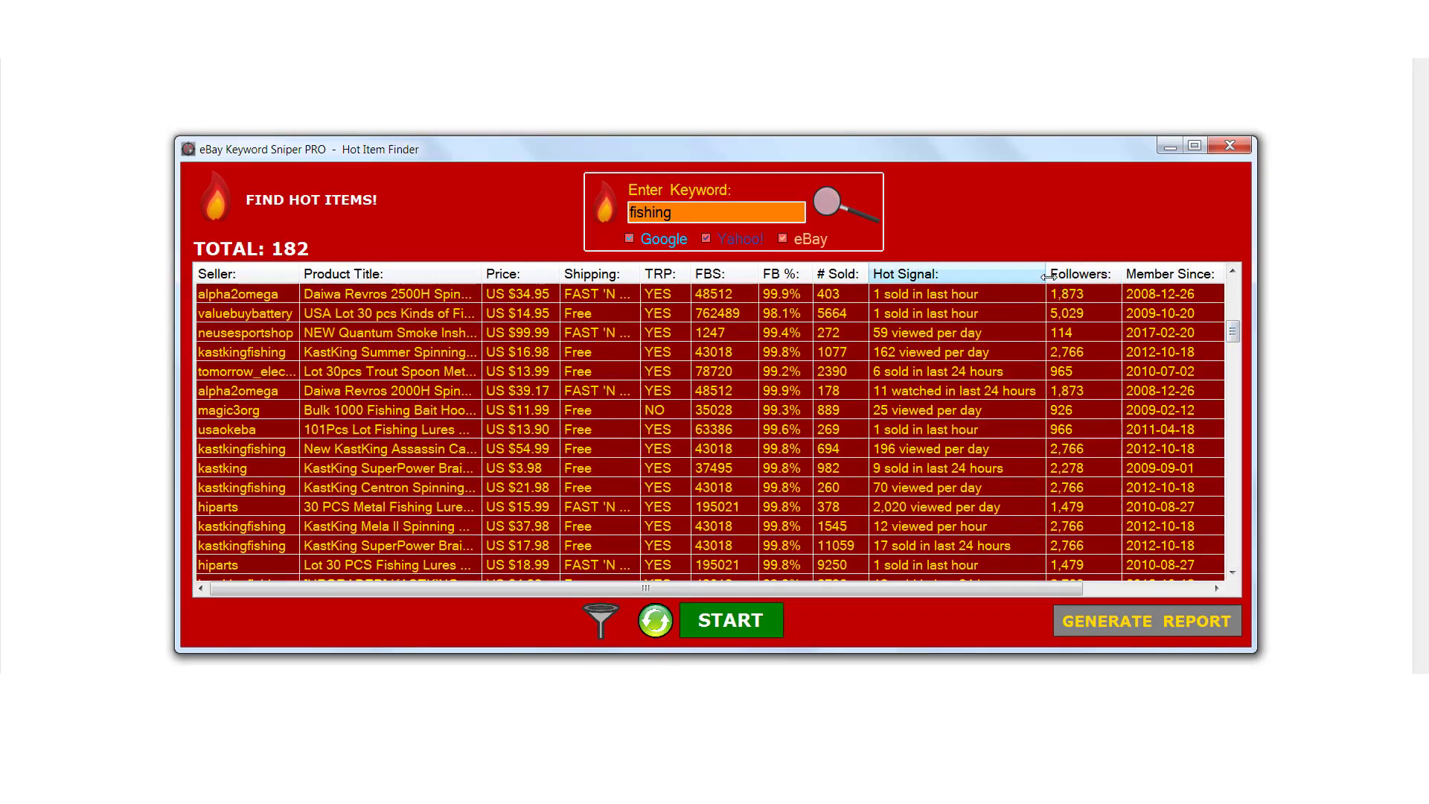
pyautogui.moveTo(1048, 276)
pyautogui.mouseDown()
pyautogui.moveTo(1061, 276)
pyautogui.moveTo(1049, 277)
pyautogui.mouseUp()
pyautogui.moveTo(1234, 333); pyautogui.dragTo(1061, 181)
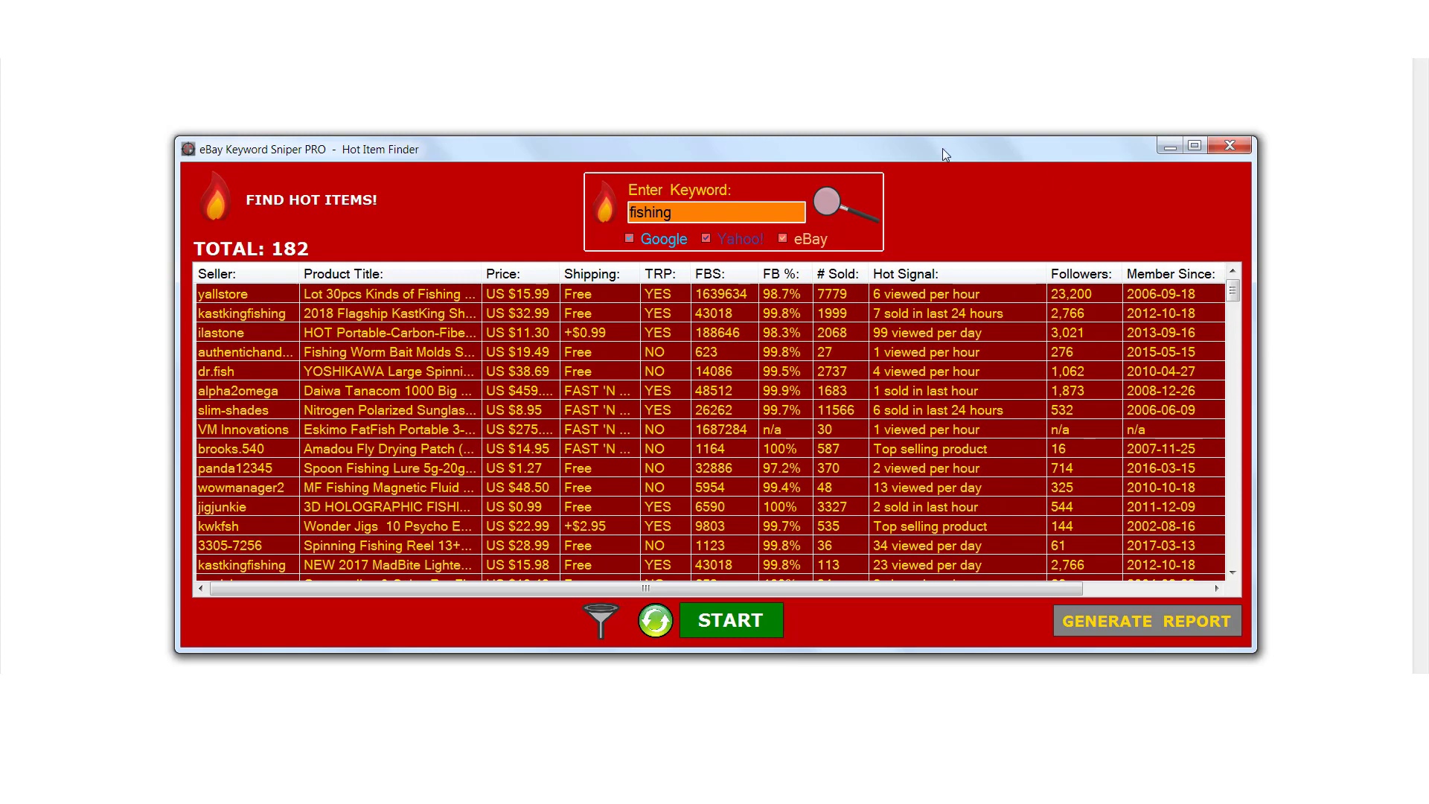
pyautogui.moveTo(942, 149)
pyautogui.mouseDown()
pyautogui.moveTo(911, 91)
pyautogui.moveTo(929, 125)
pyautogui.mouseUp()
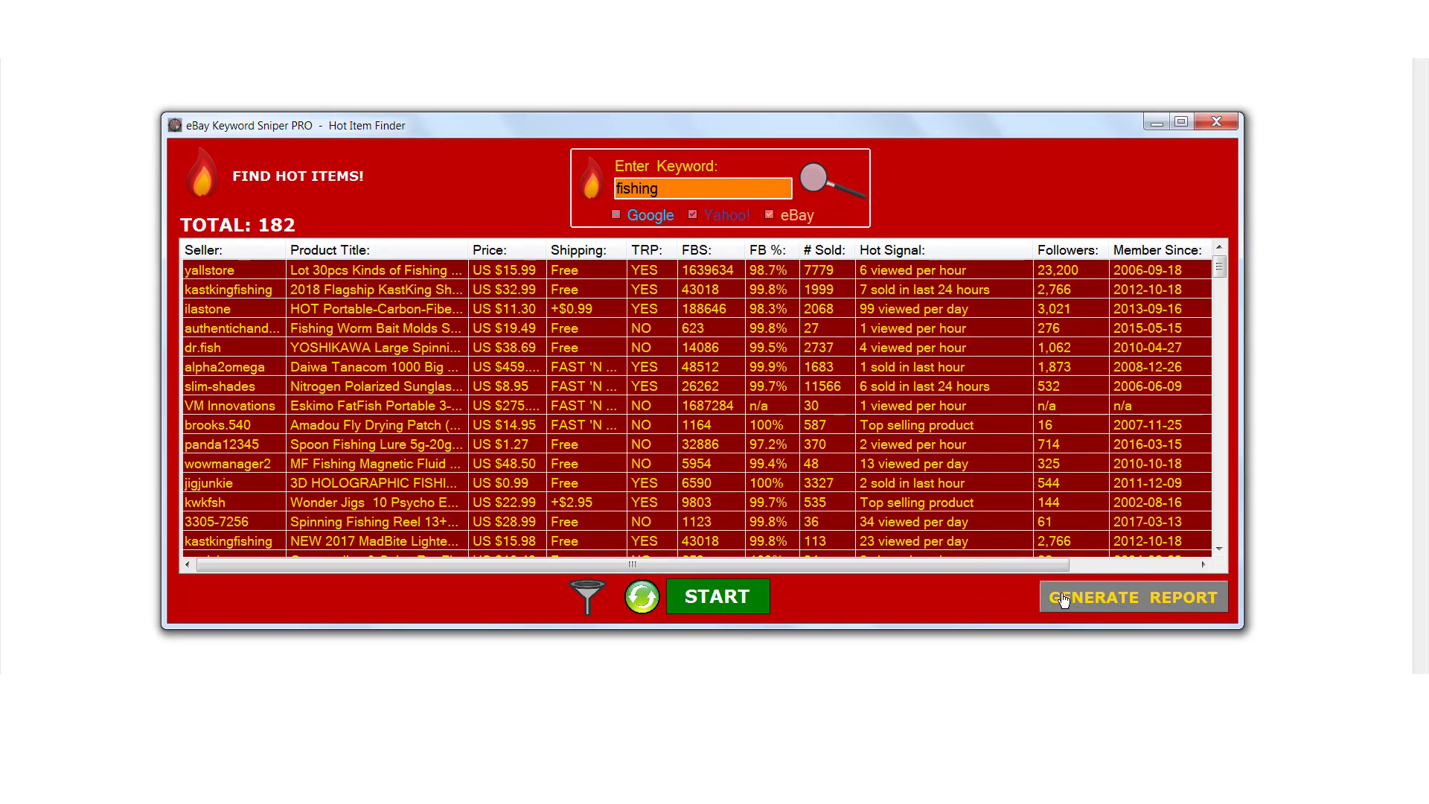
# Generate the hot items report and save it as 'fishing - 182 - HOT Items.html'
pyautogui.click(1125, 601)
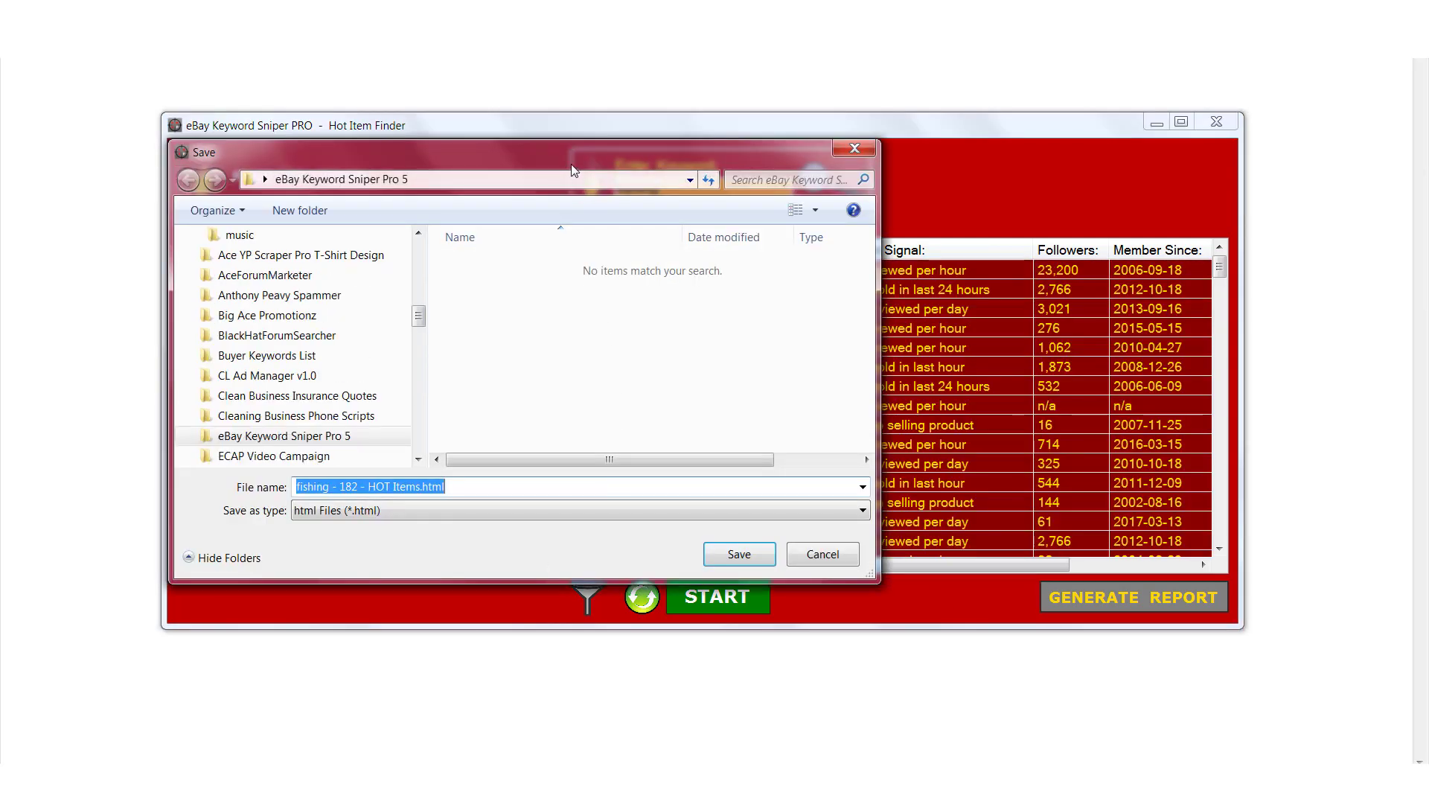
pyautogui.moveTo(569, 161); pyautogui.dragTo(716, 187)
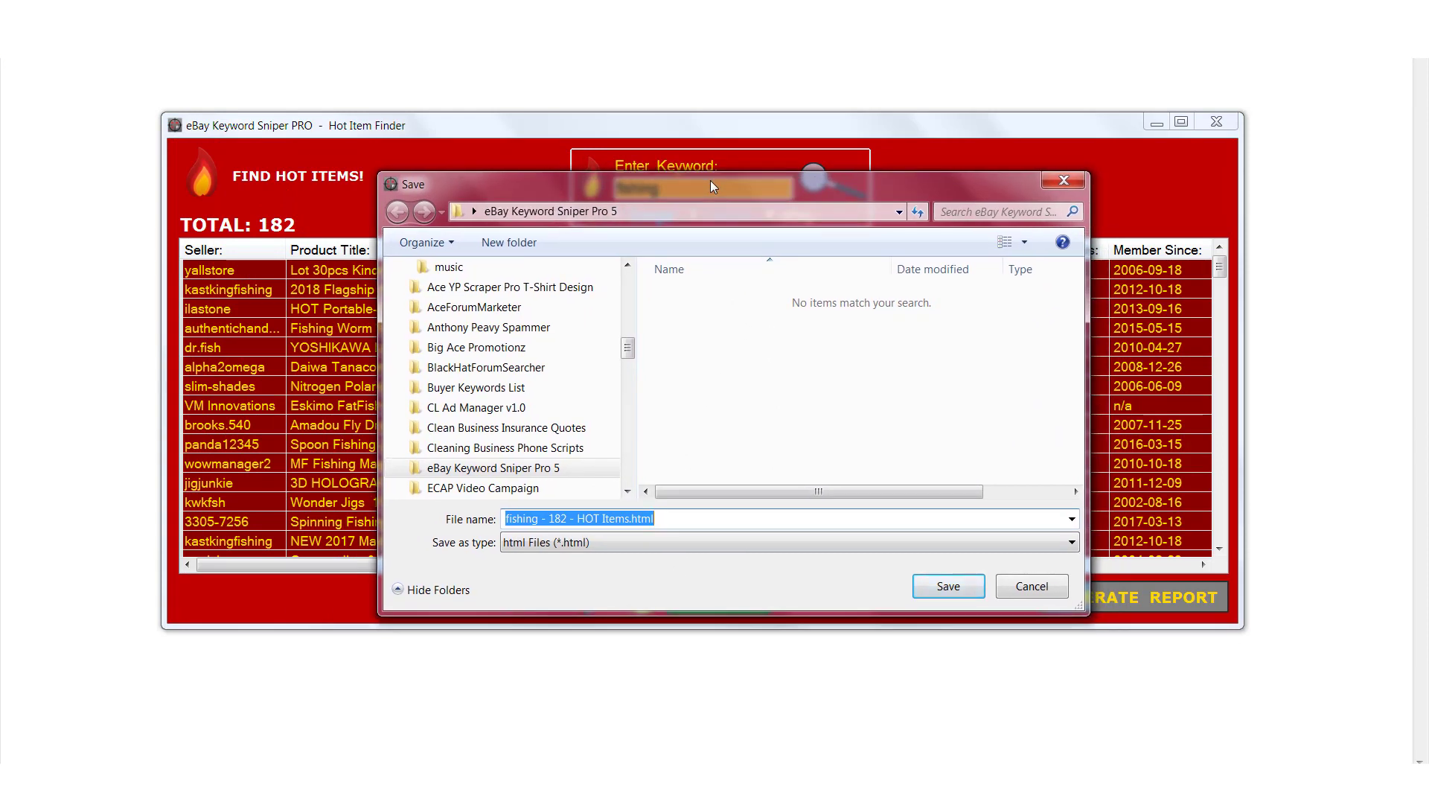
pyautogui.click(943, 588)
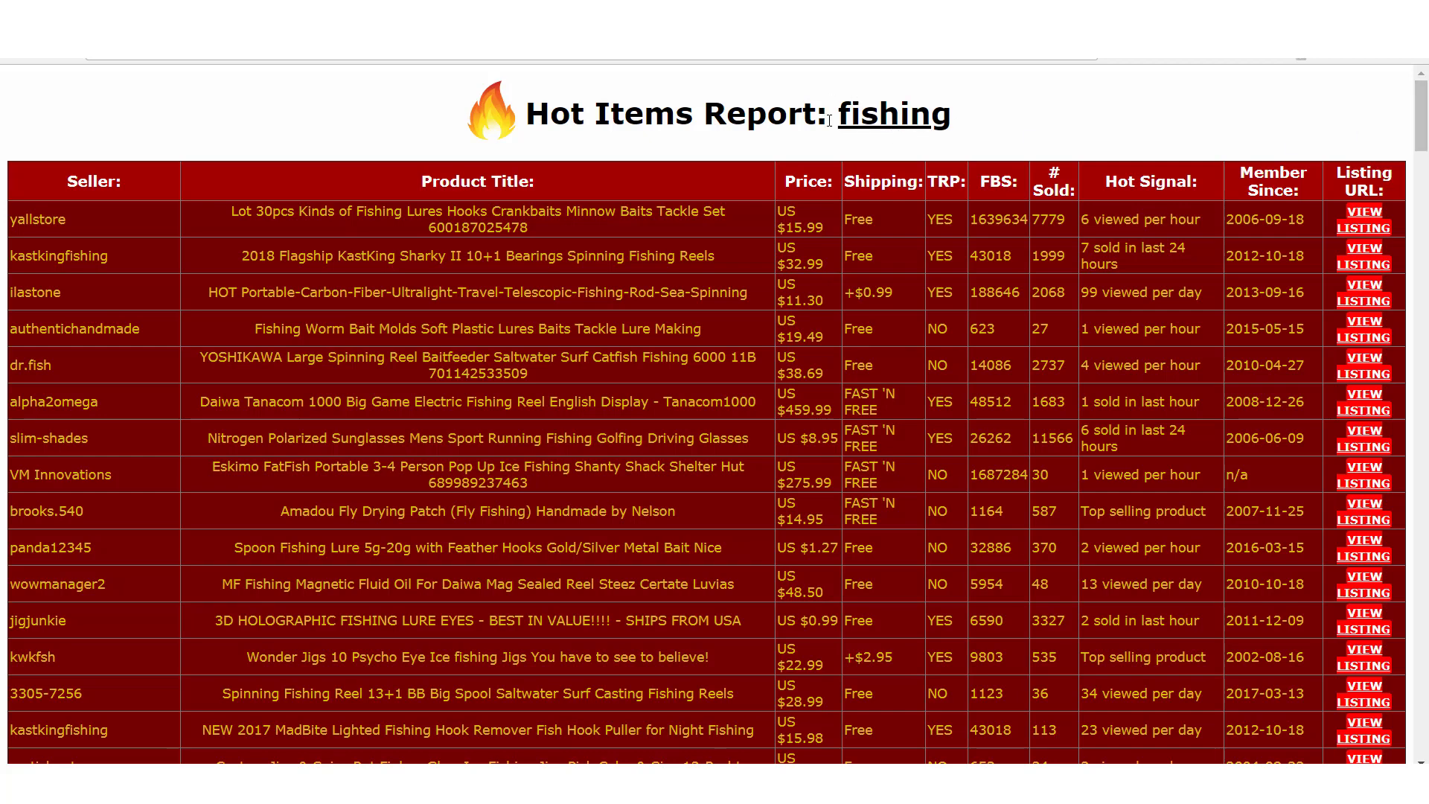
pyautogui.moveTo(837, 114); pyautogui.dragTo(963, 133)
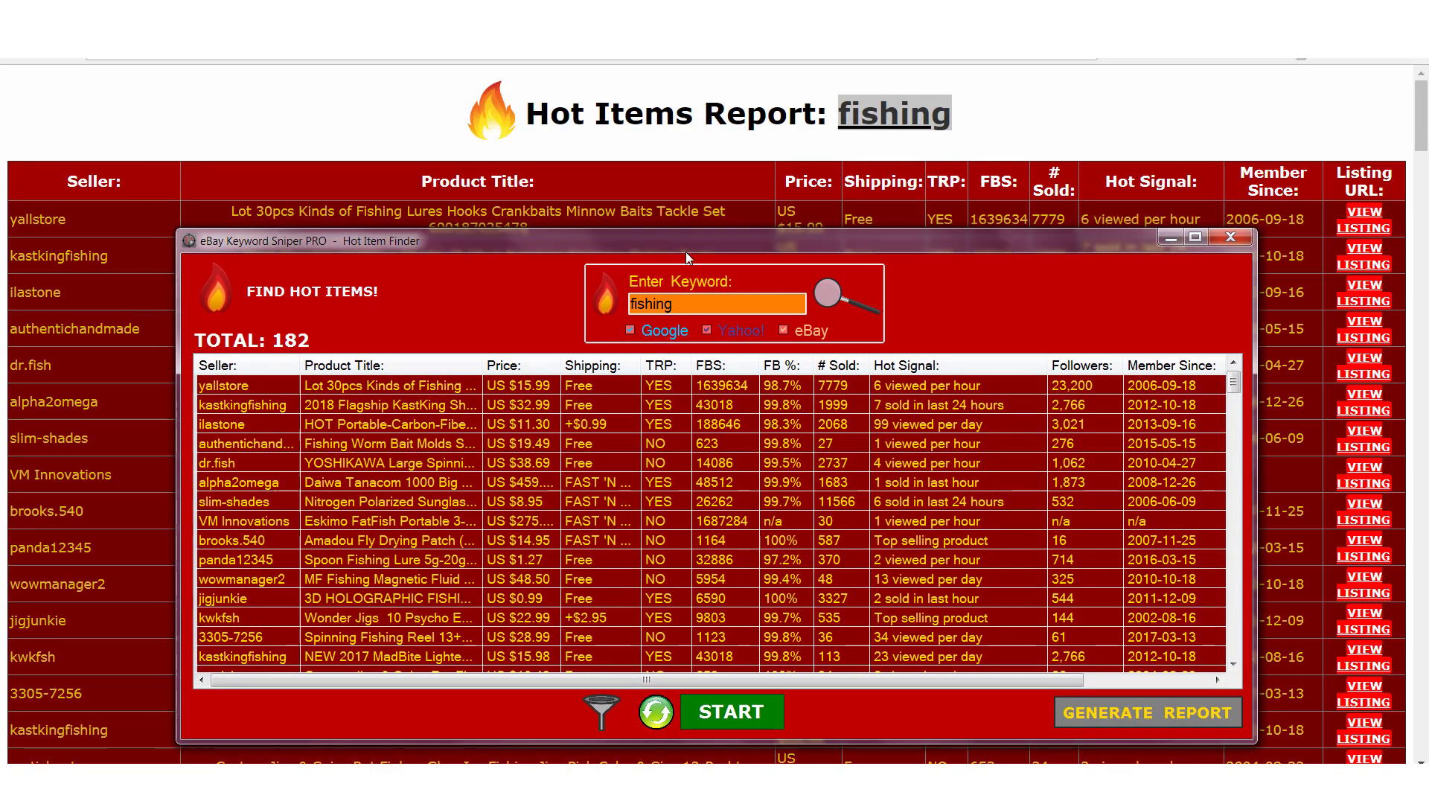
pyautogui.moveTo(686, 251); pyautogui.dragTo(684, 191)
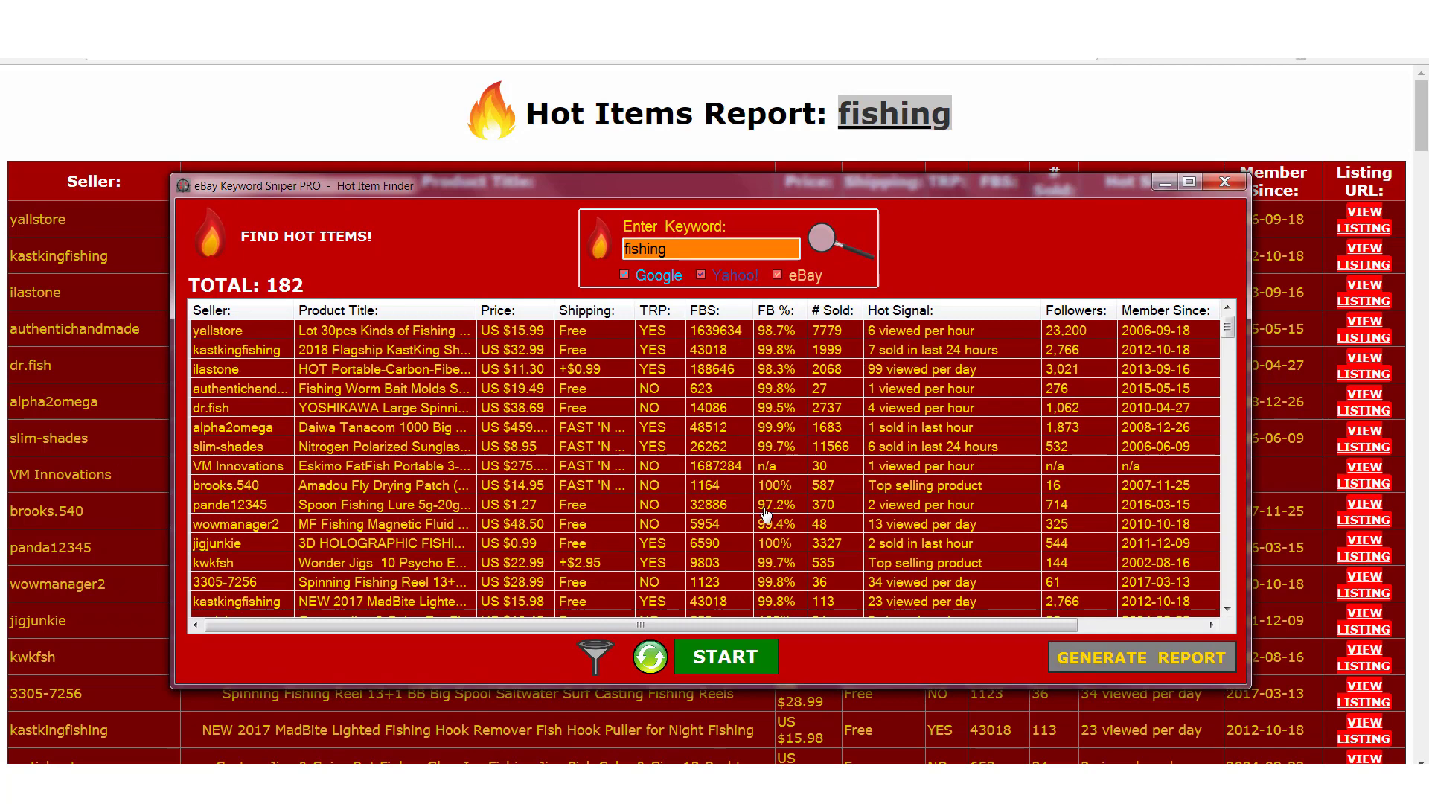
pyautogui.click(1169, 185)
pyautogui.moveTo(1420, 128); pyautogui.dragTo(1190, 106)
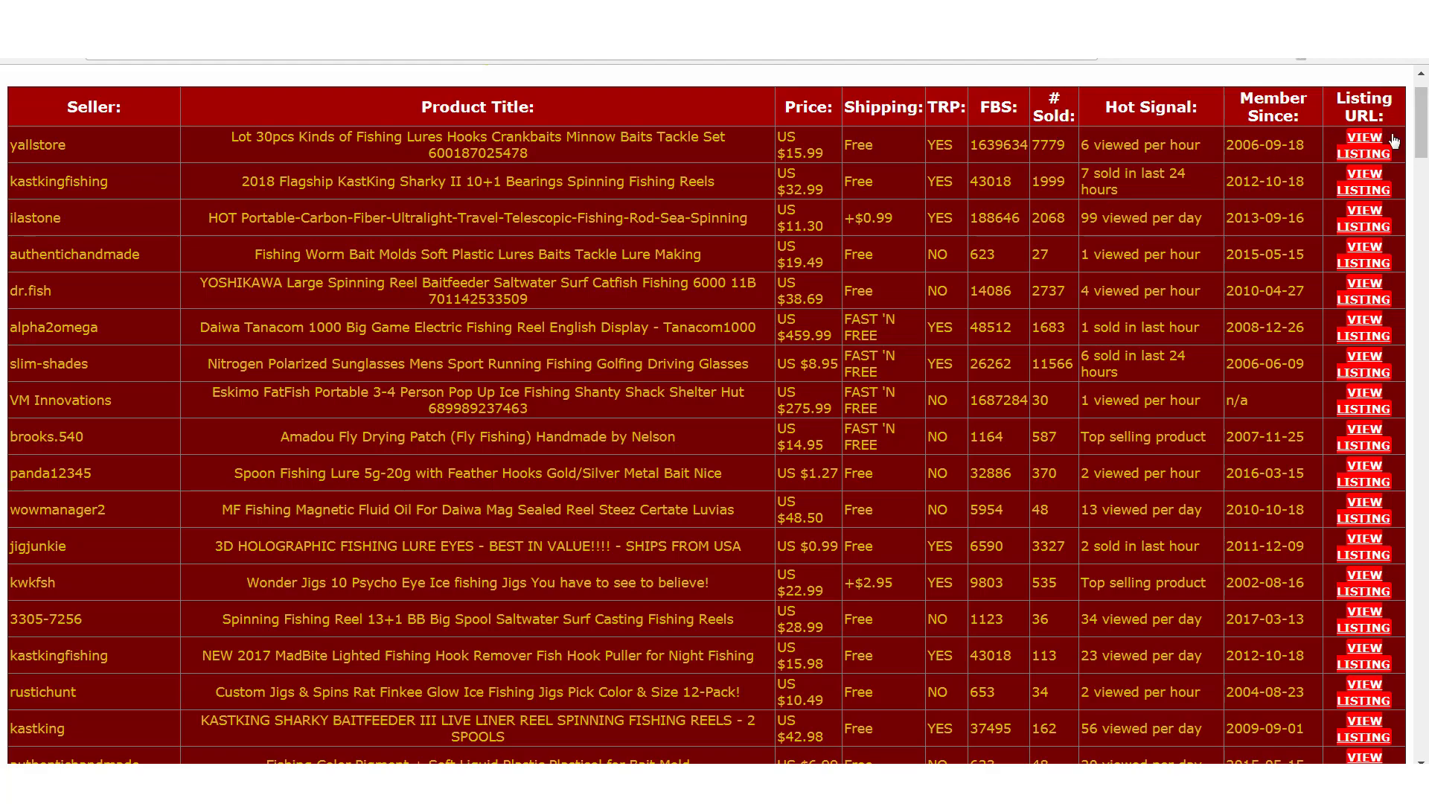
pyautogui.moveTo(1416, 141); pyautogui.dragTo(1422, 89)
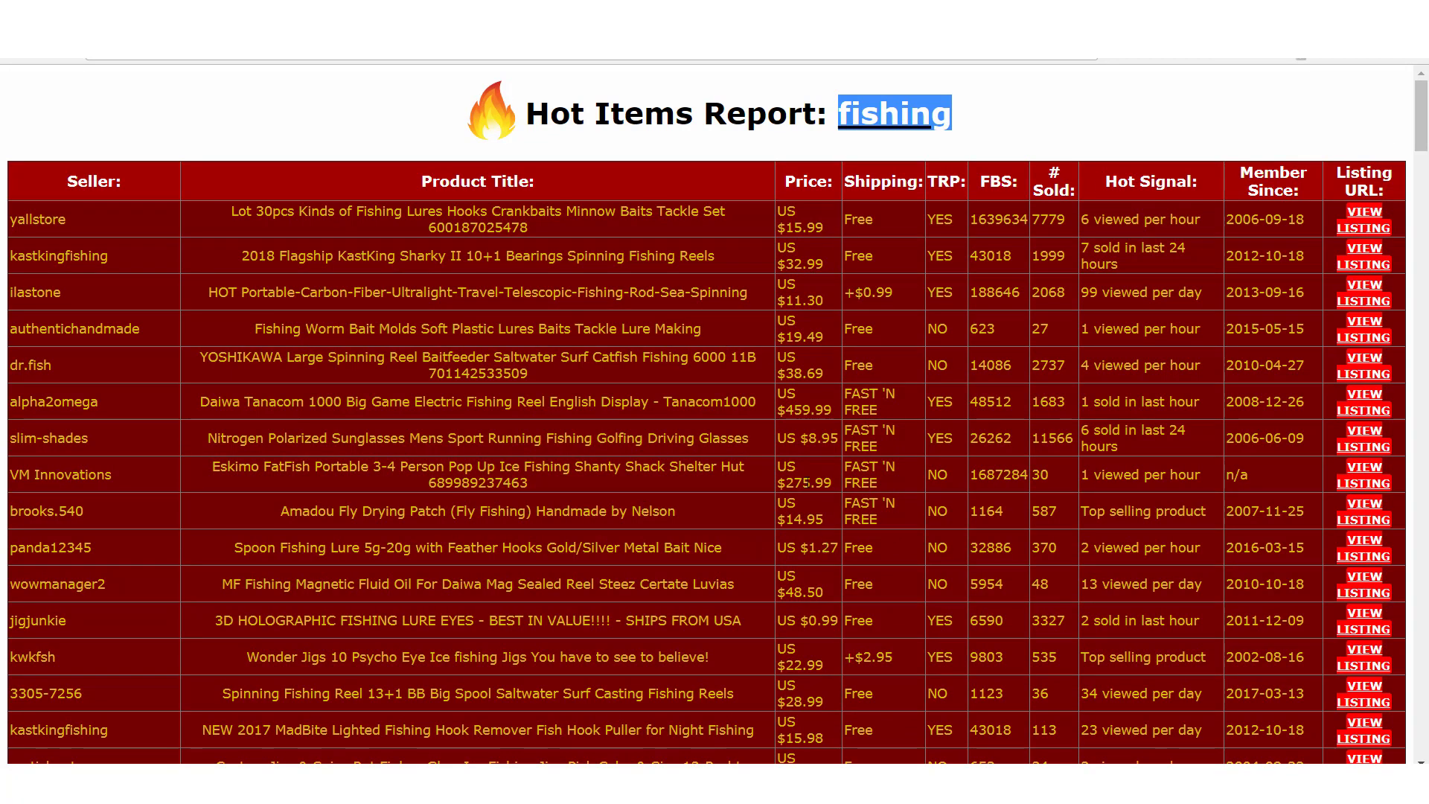
pyautogui.scroll(-1, 700, 394)
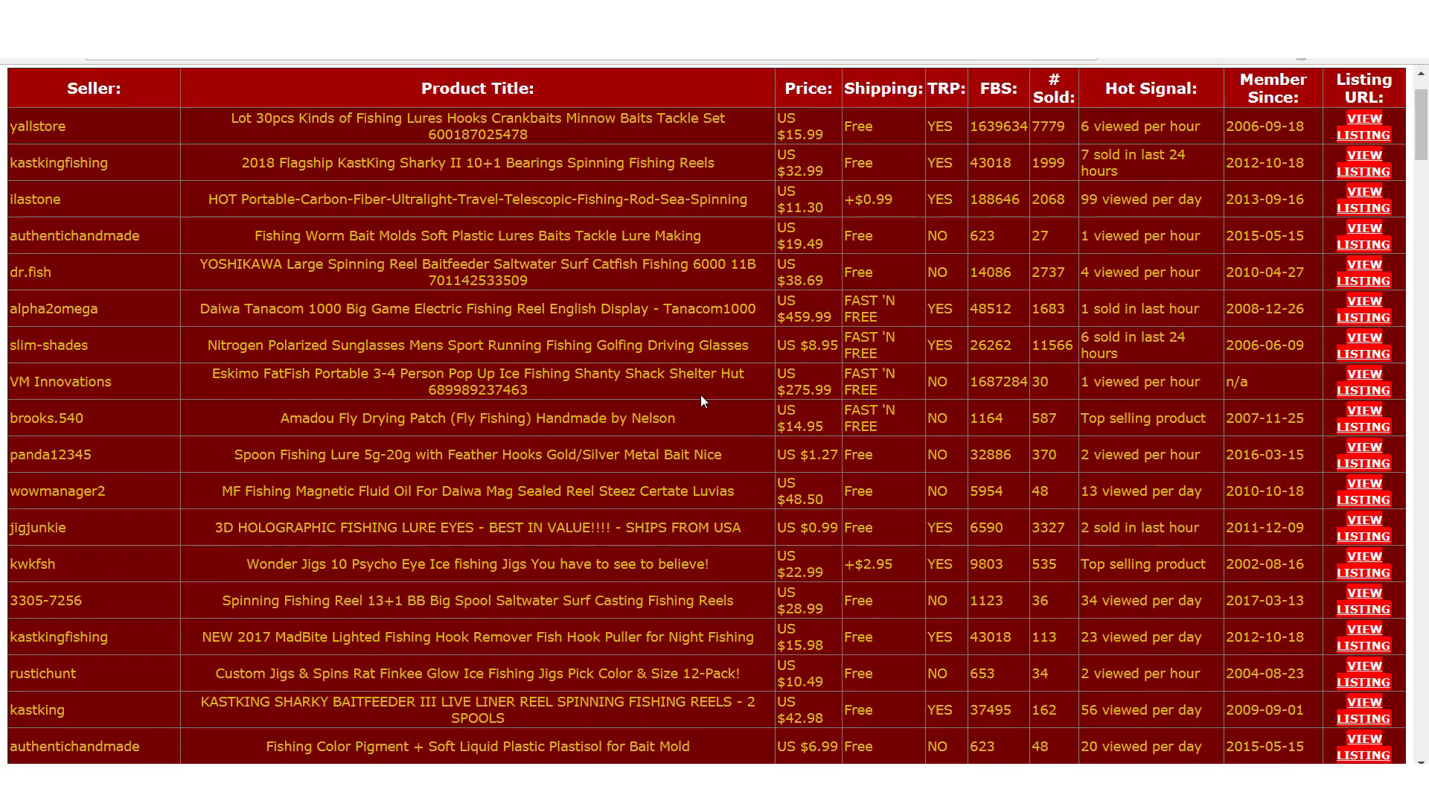
pyautogui.scroll(-1, 740, 451)
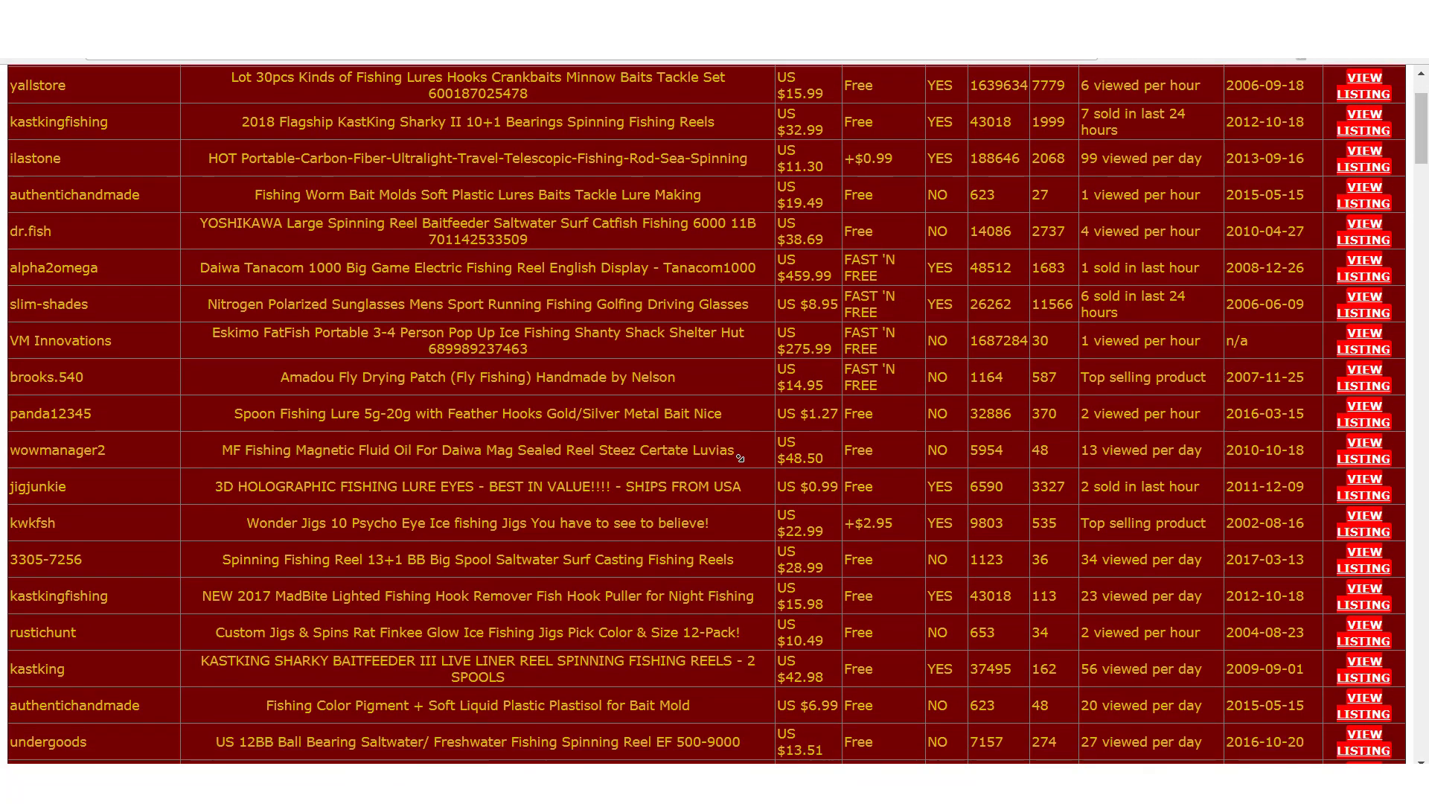
pyautogui.scroll(2, 764, 489)
pyautogui.scroll(-2, 833, 498)
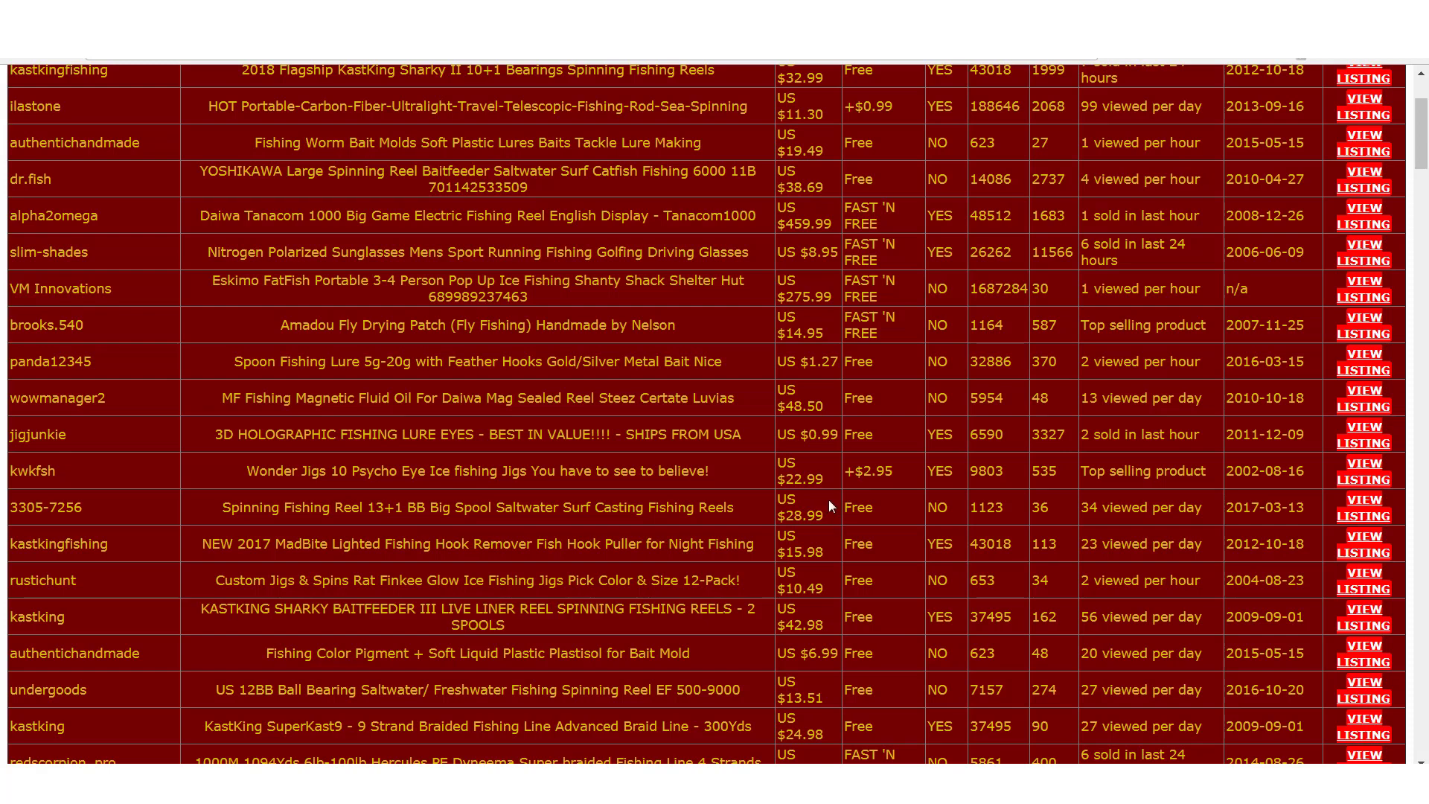
pyautogui.scroll(2, 828, 499)
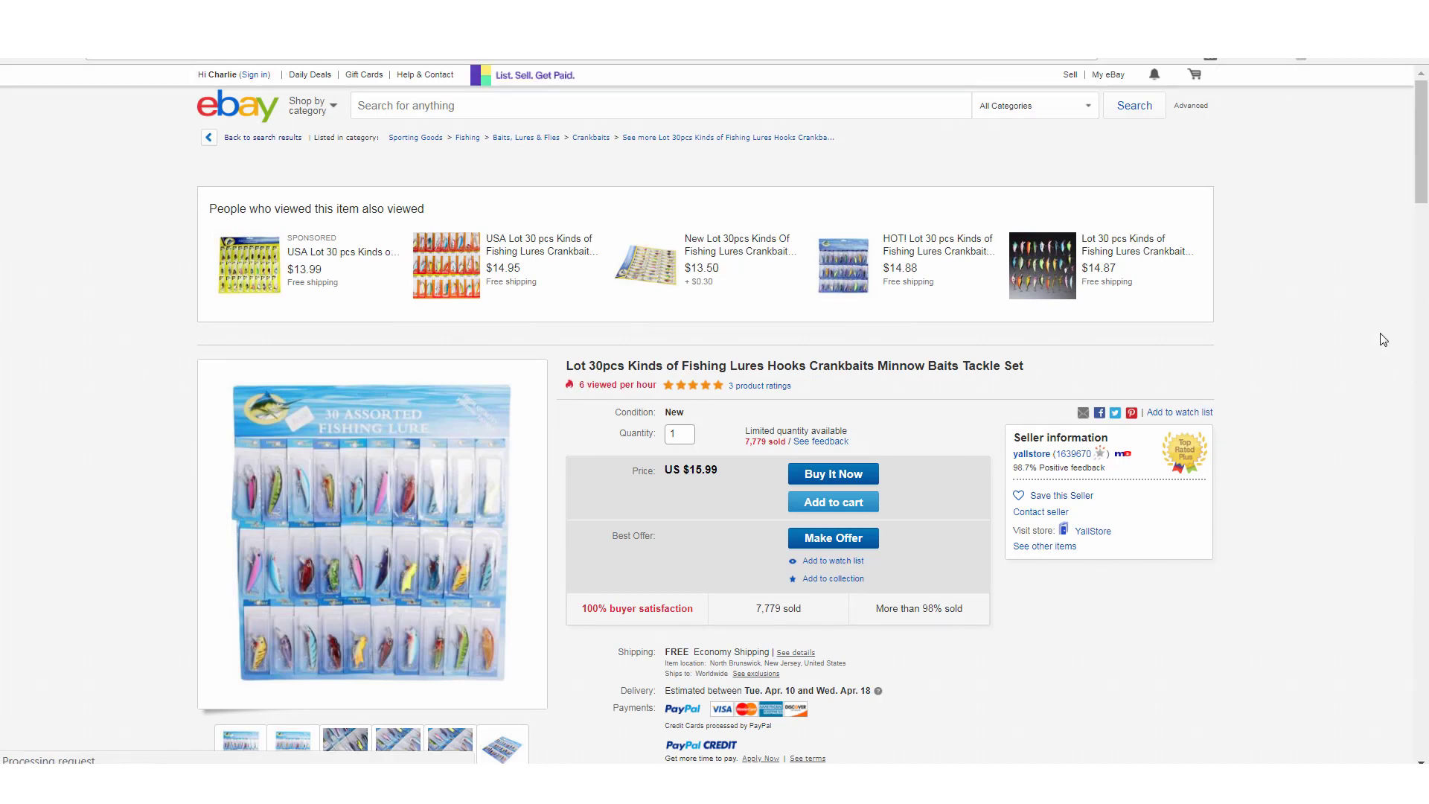
# Zoom in and scroll the 30pcs fishing lures eBay listing, then close it to return to the report
pyautogui.hotkey('ctrl', '+')
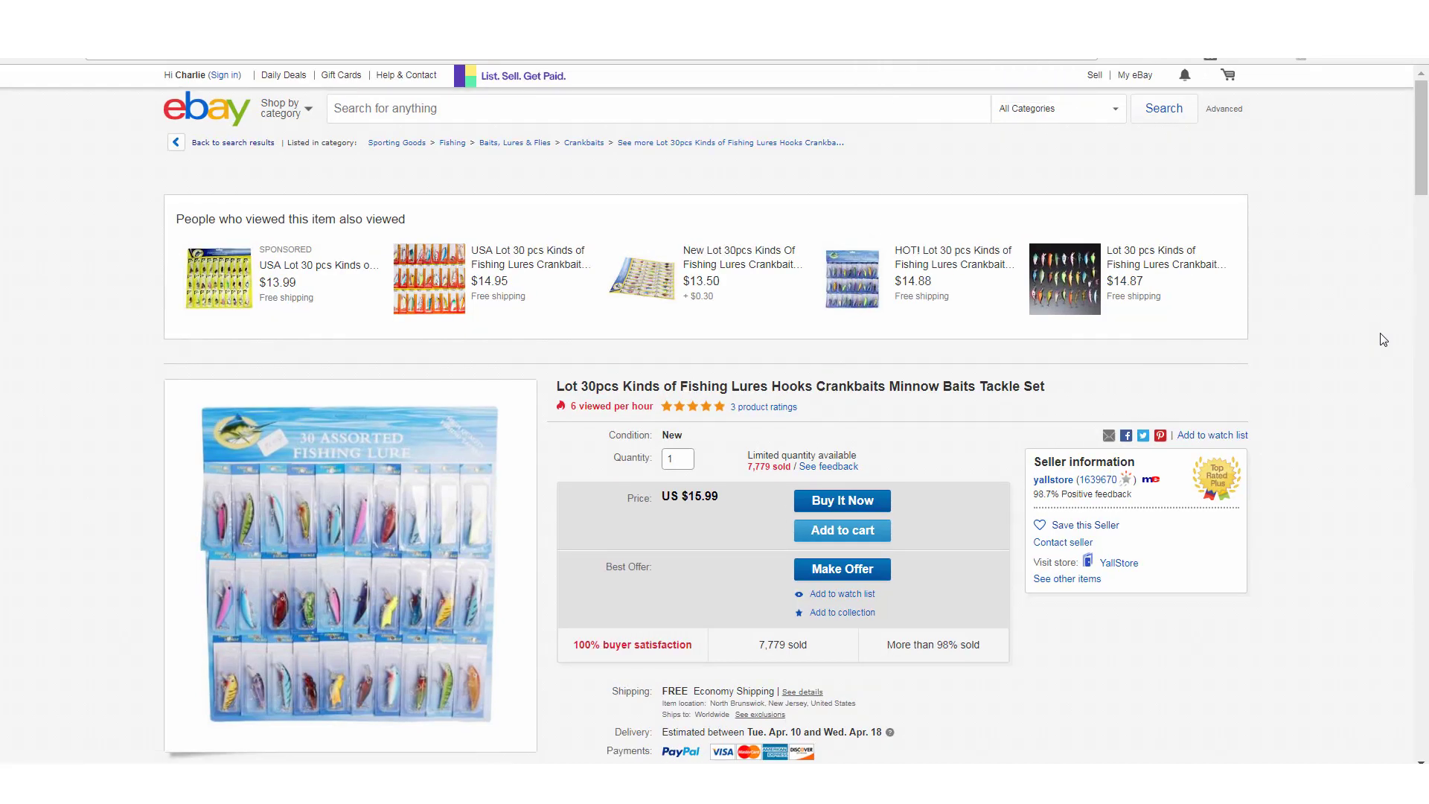
pyautogui.hotkey('ctrl', '+')
pyautogui.scroll(-1, 686, 624)
pyautogui.scroll(-2, 686, 624)
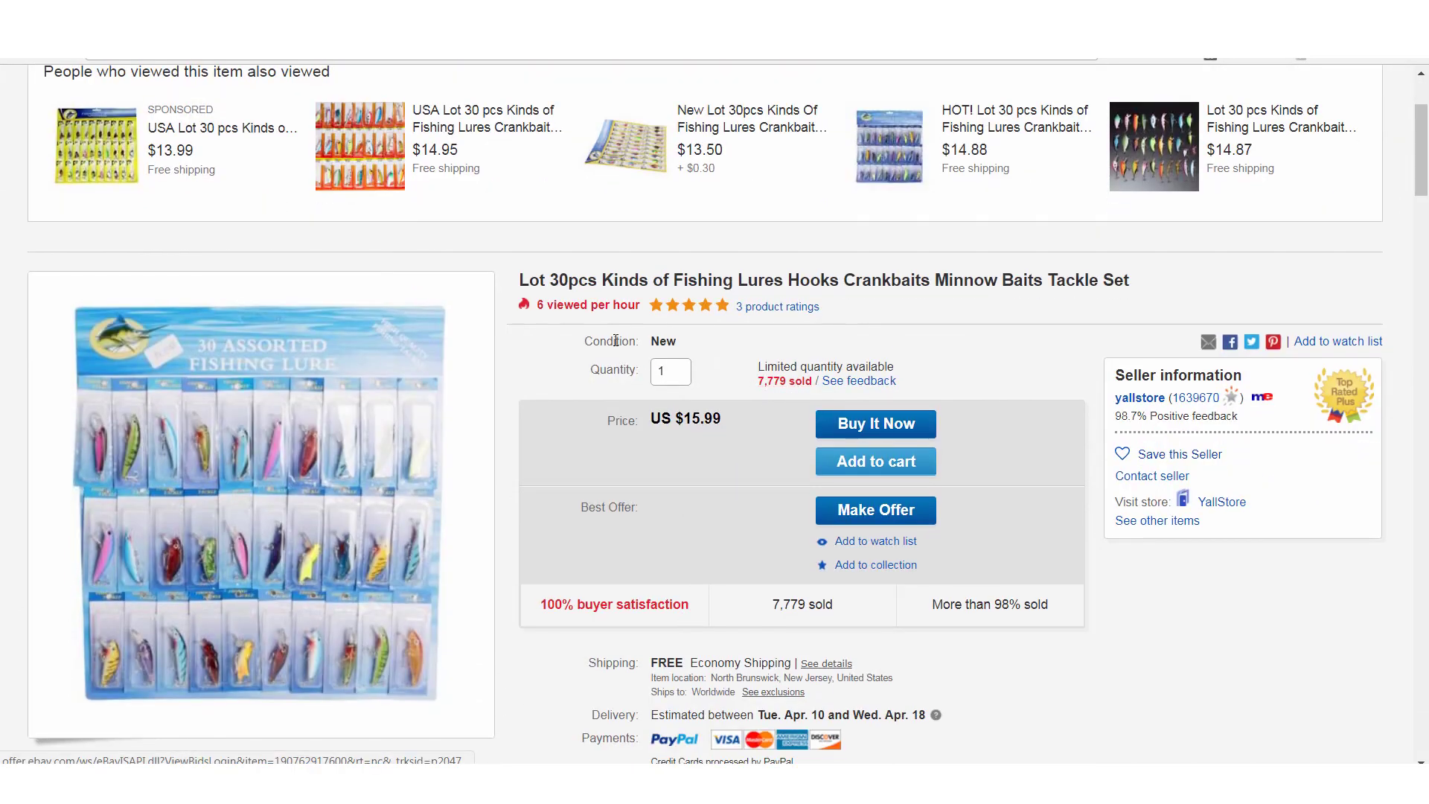
pyautogui.hotkey('ctrl', 'w')
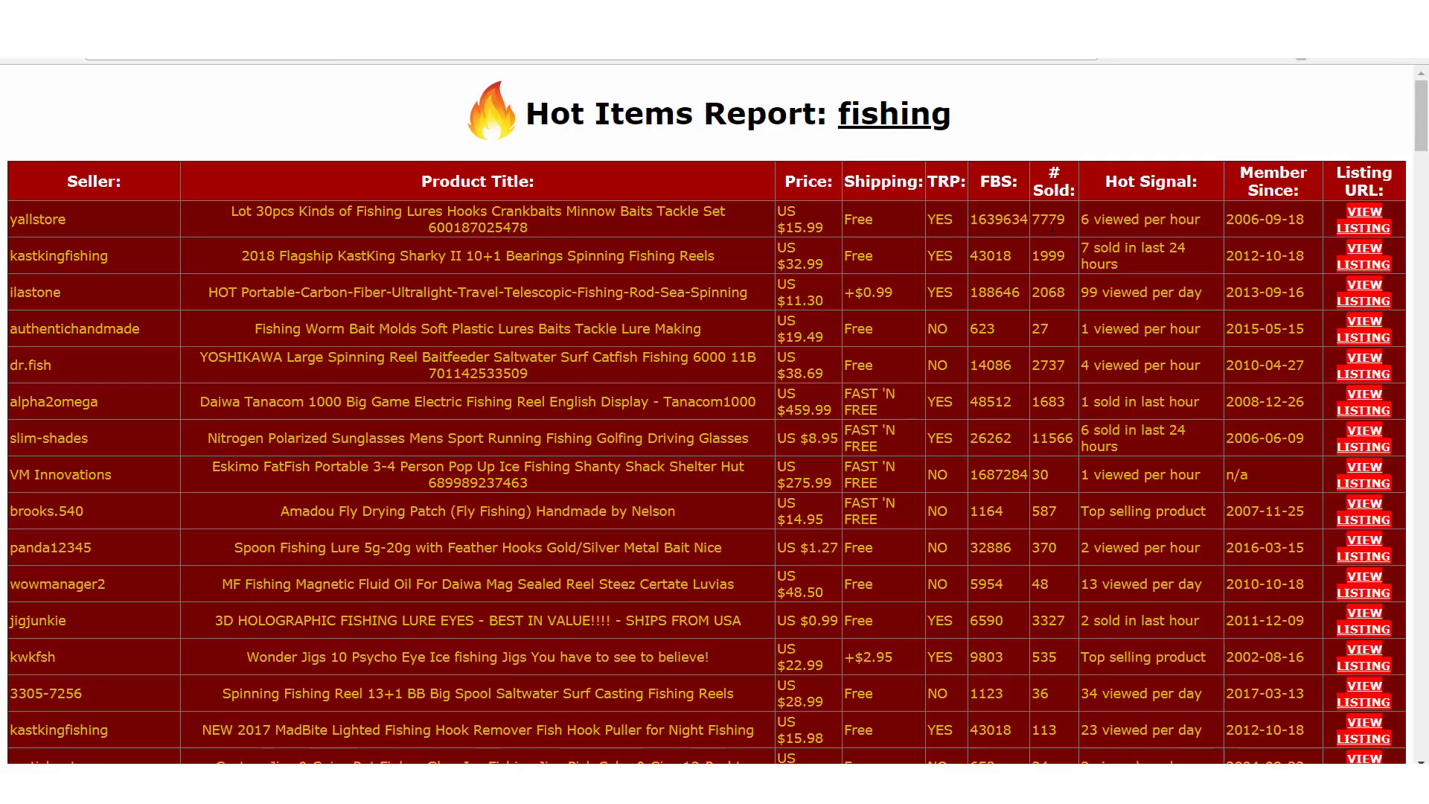
pyautogui.moveTo(1032, 220); pyautogui.dragTo(1066, 221)
pyautogui.moveTo(1082, 219); pyautogui.dragTo(1193, 213)
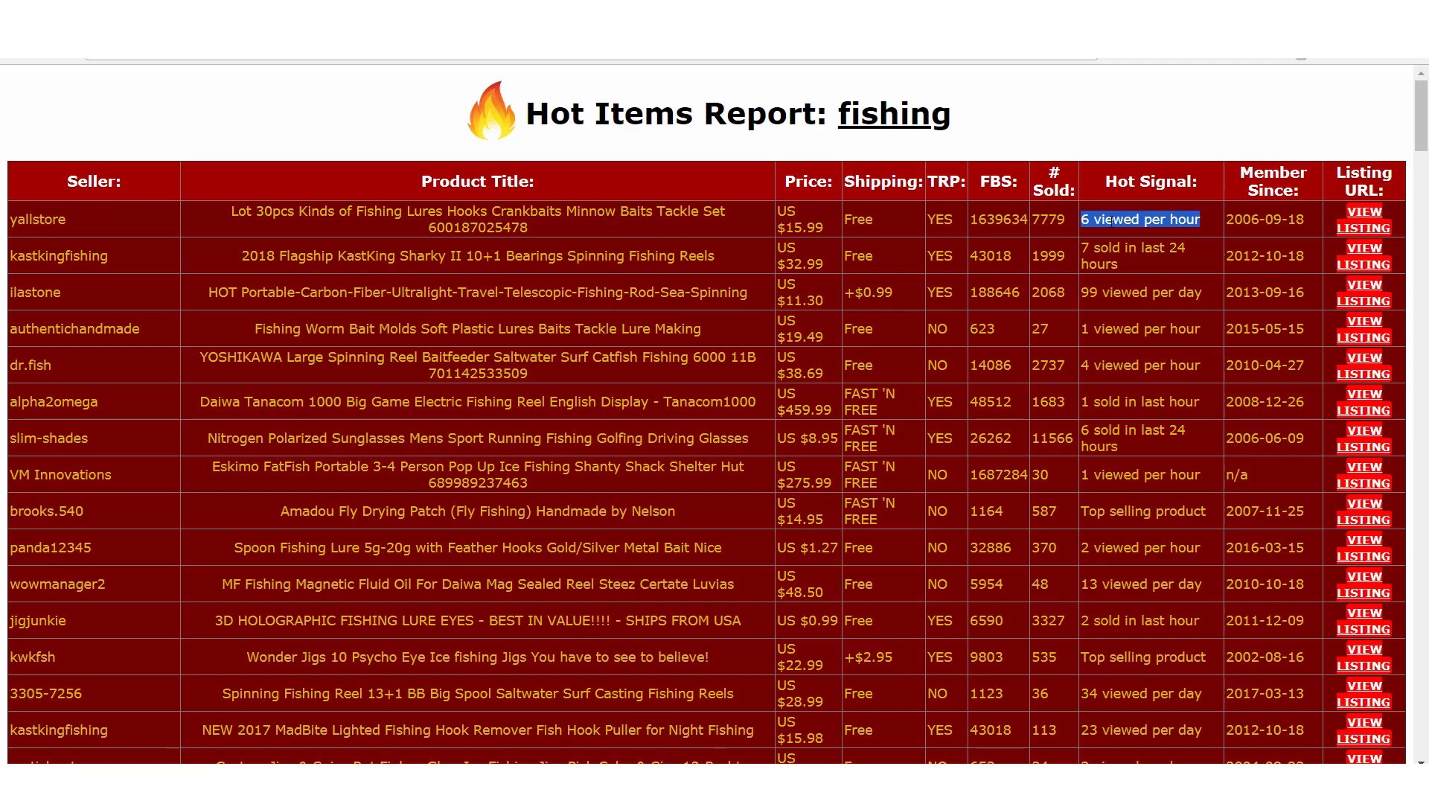
pyautogui.moveTo(231, 211); pyautogui.dragTo(534, 235)
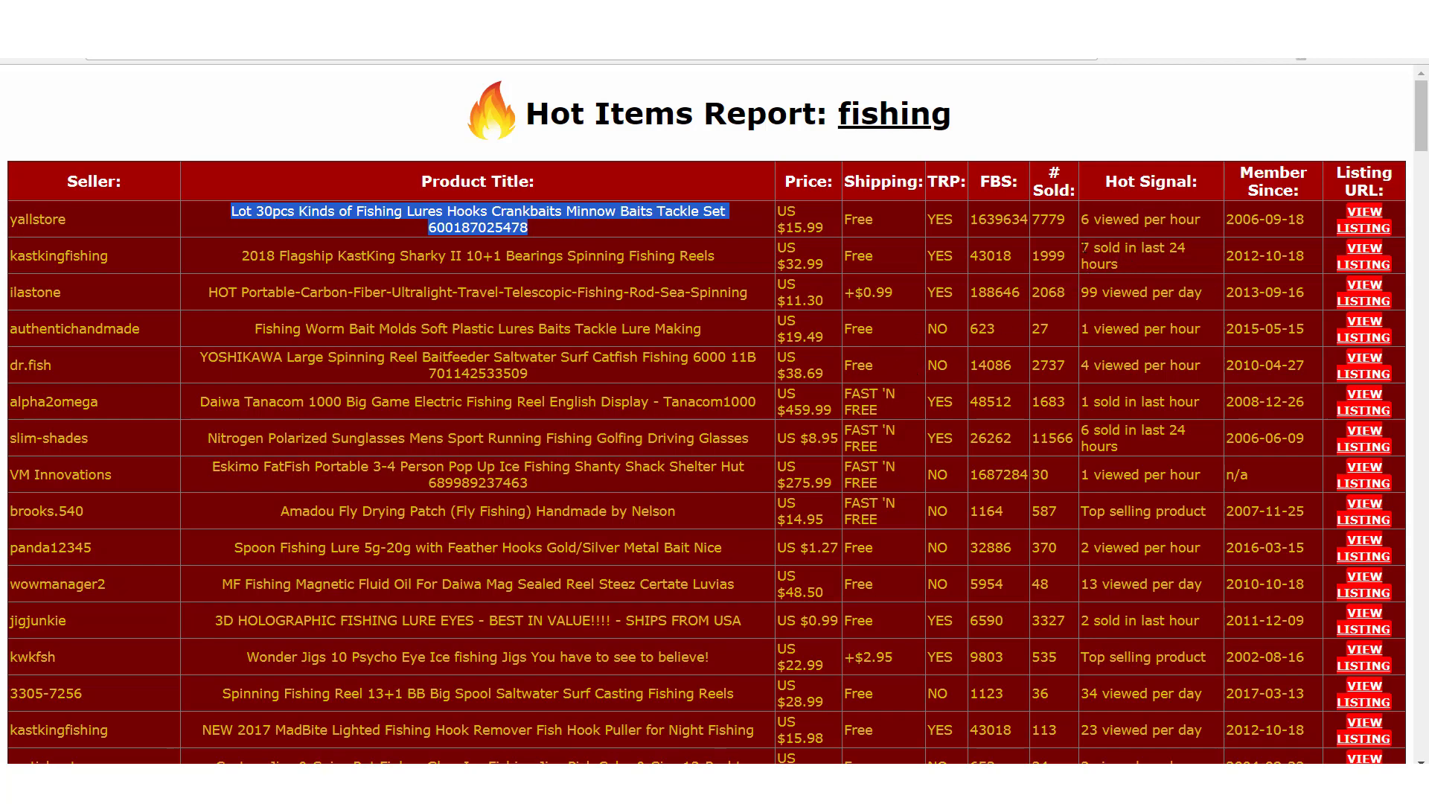
pyautogui.moveTo(1081, 250); pyautogui.dragTo(1154, 257)
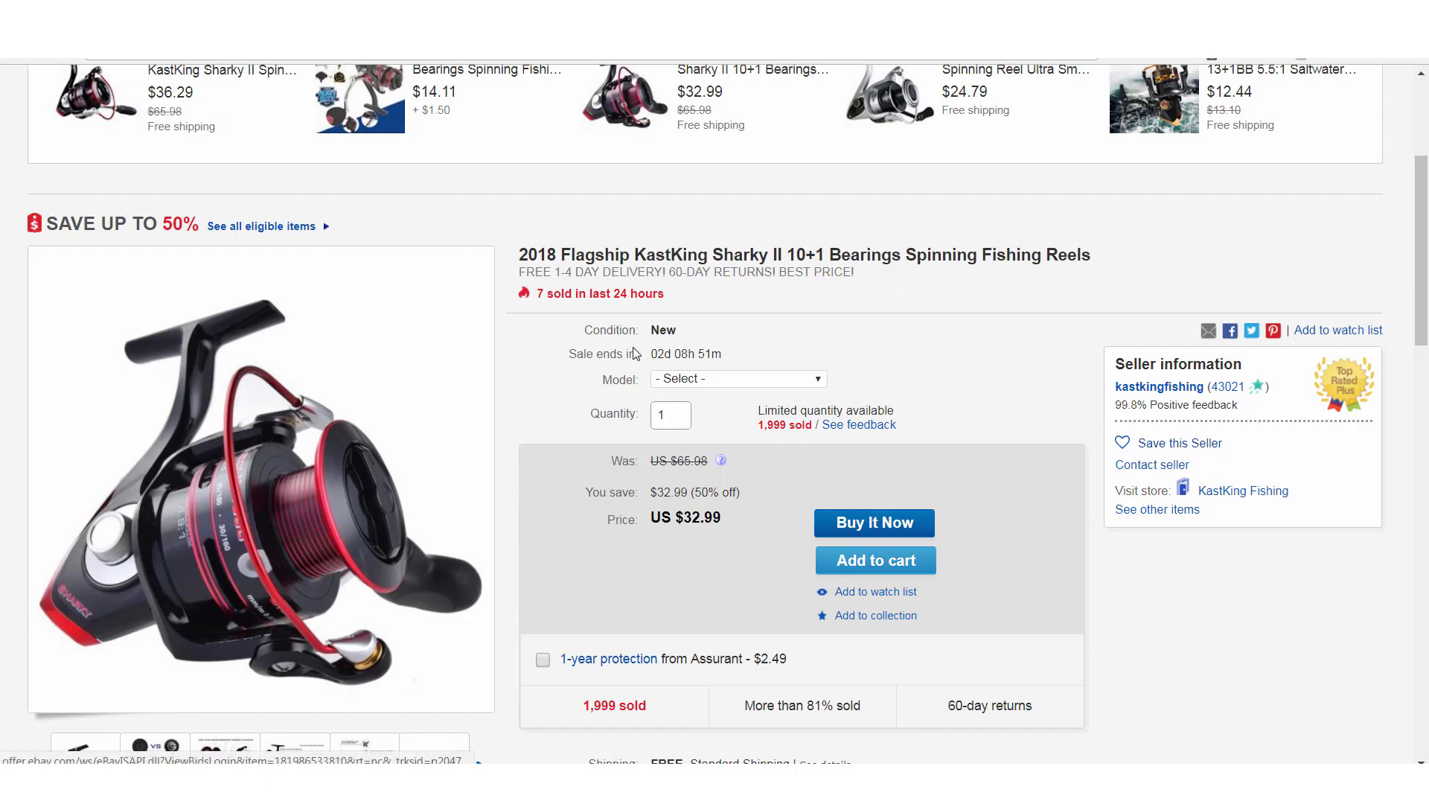
# Scroll up and down the eBay page for the 2018 Flagship KastKing Sharky II spinning reel to review it
pyautogui.scroll(-1, 467, 518)
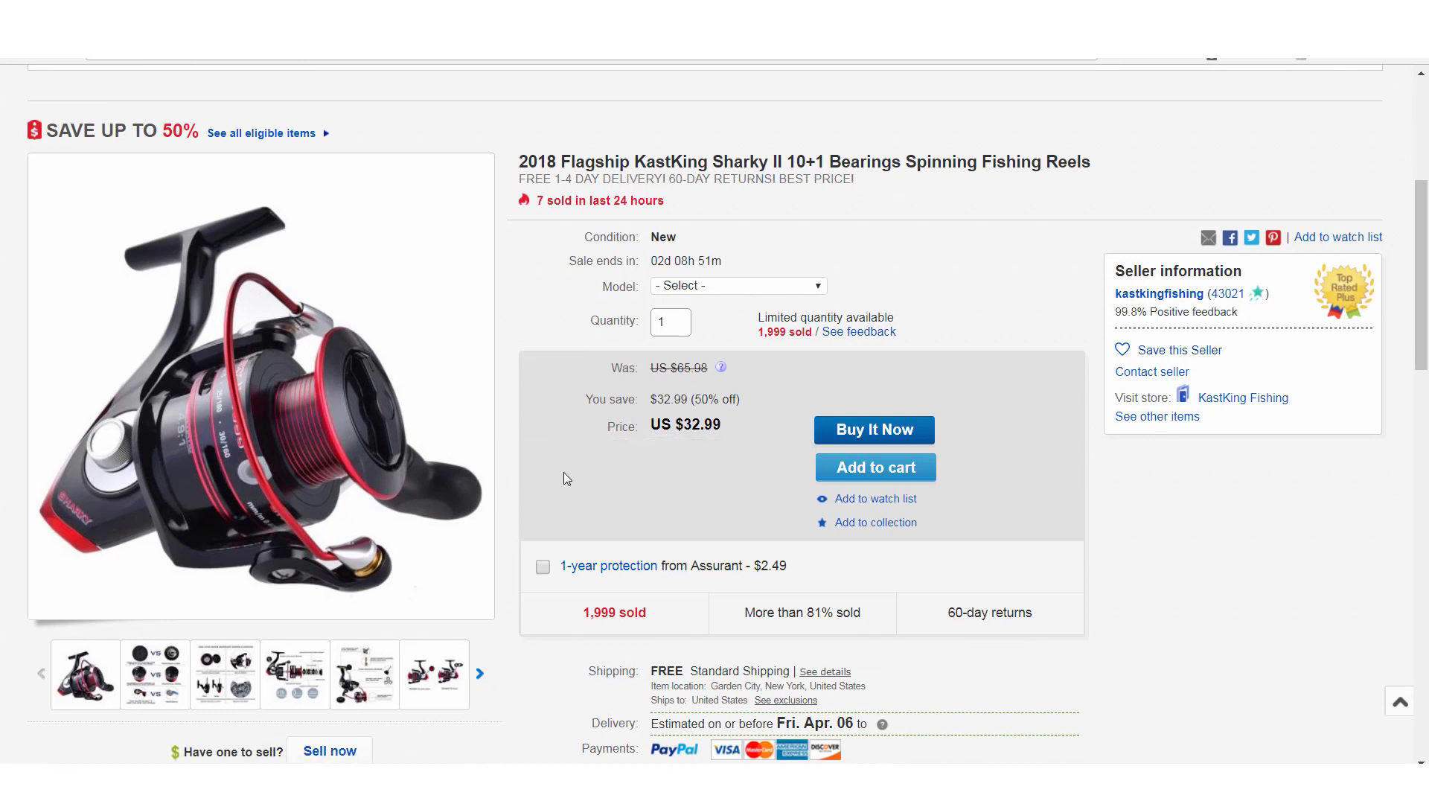
pyautogui.scroll(-1, 565, 472)
pyautogui.scroll(1, 565, 470)
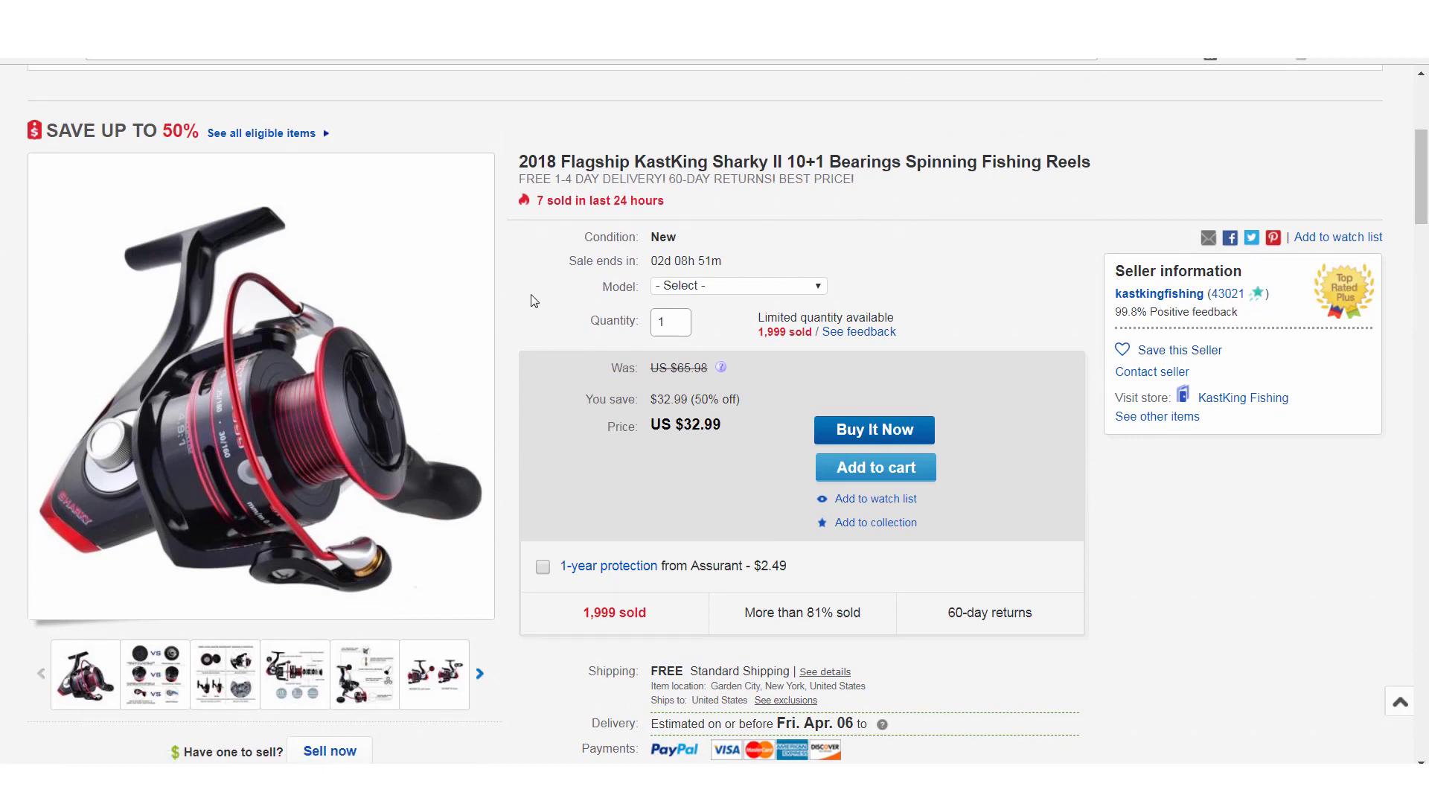
pyautogui.scroll(1, 542, 349)
pyautogui.scroll(-1, 546, 393)
pyautogui.scroll(-1, 522, 447)
pyautogui.scroll(2, 529, 480)
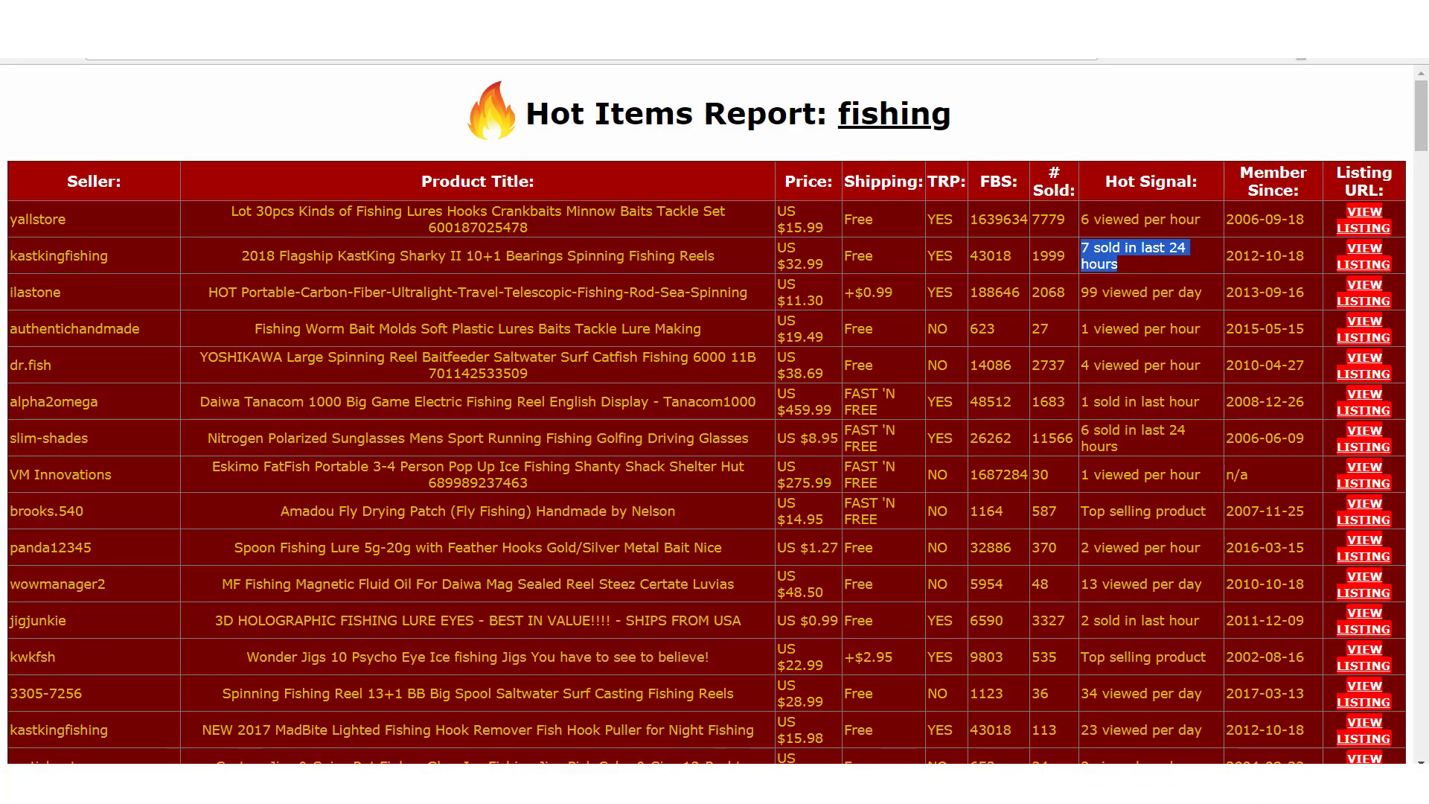
pyautogui.scroll(-2, 776, 466)
pyautogui.scroll(2, 789, 445)
pyautogui.scroll(-8, 789, 445)
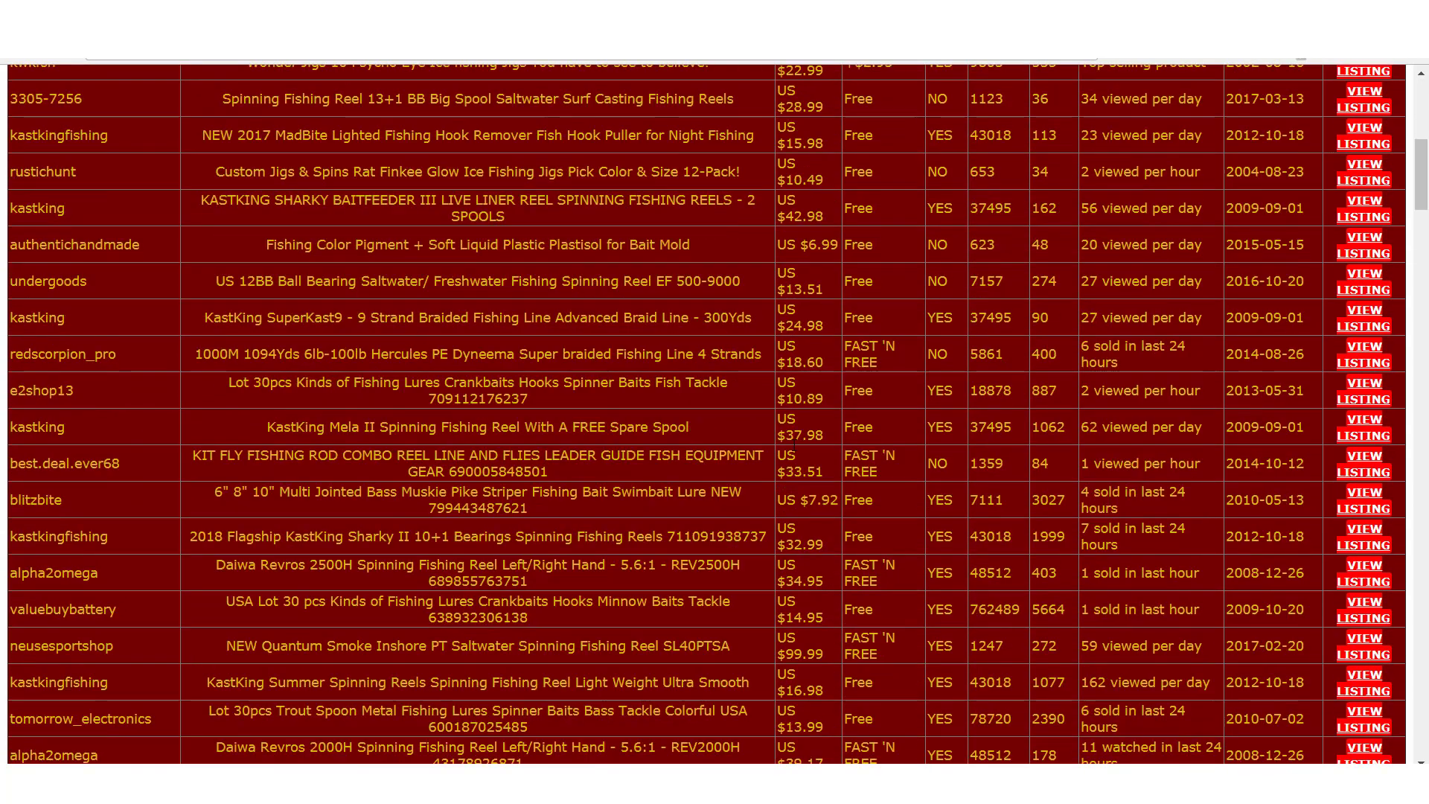
pyautogui.scroll(-6, 794, 446)
pyautogui.scroll(14, 855, 472)
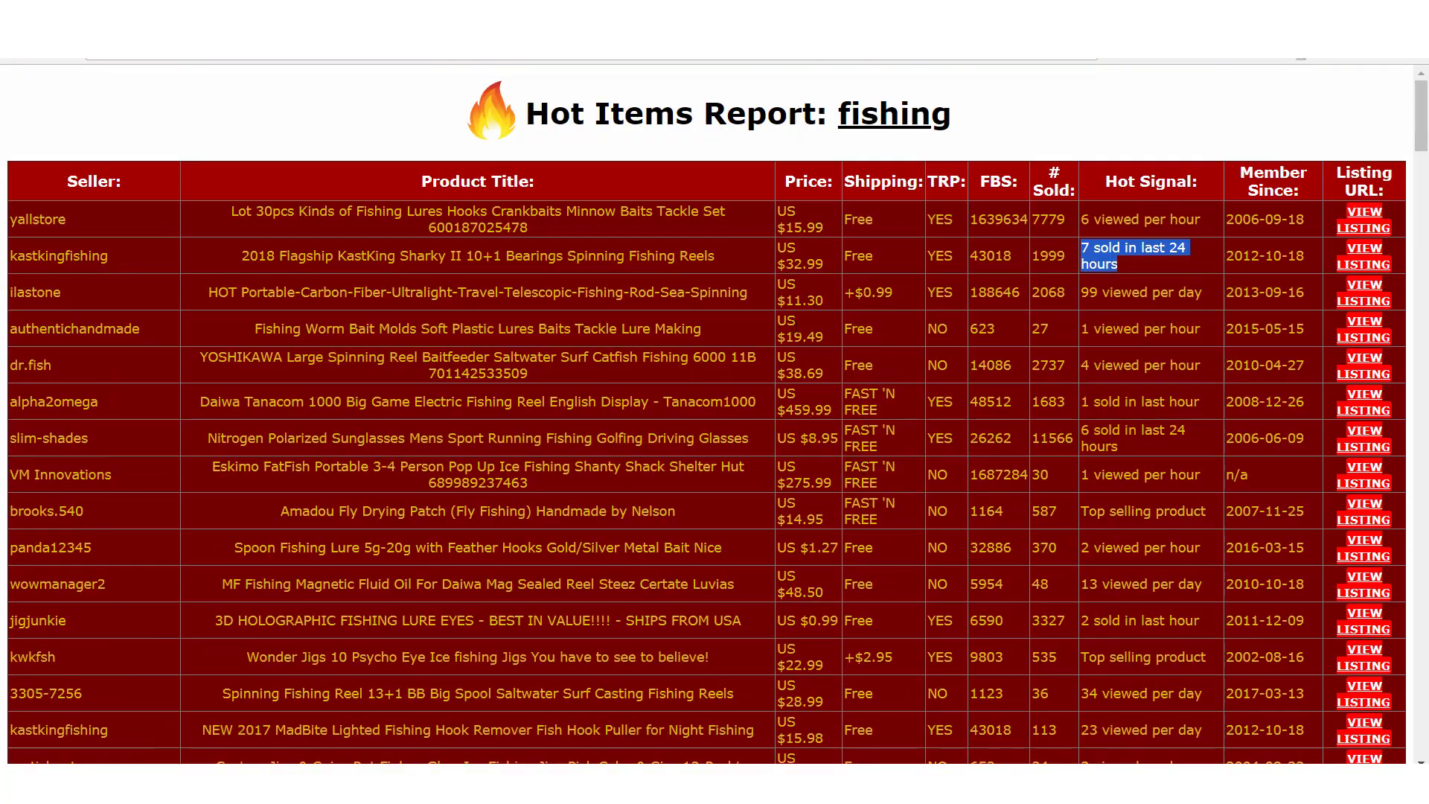
pyautogui.click(906, 257)
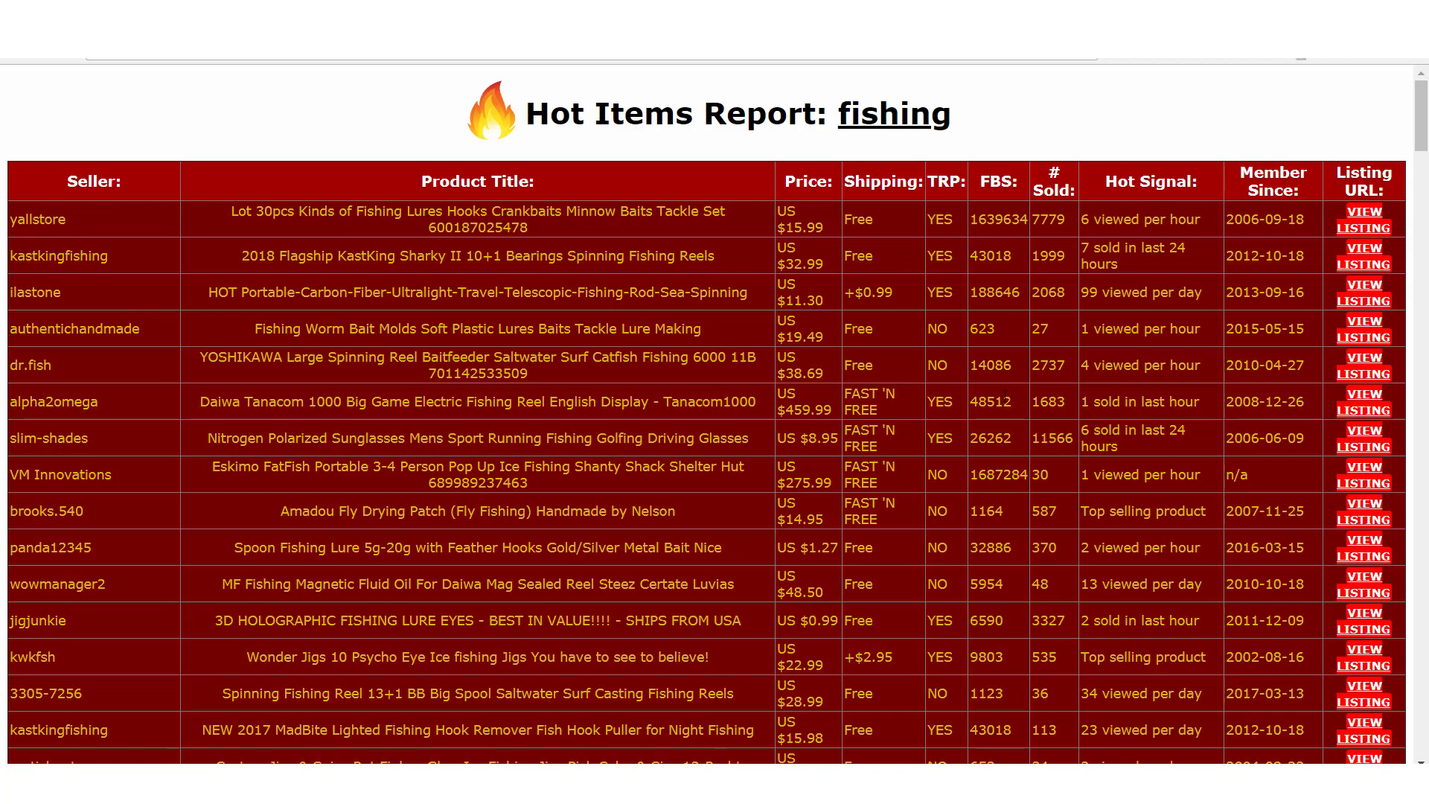
pyautogui.scroll(-1, 787, 548)
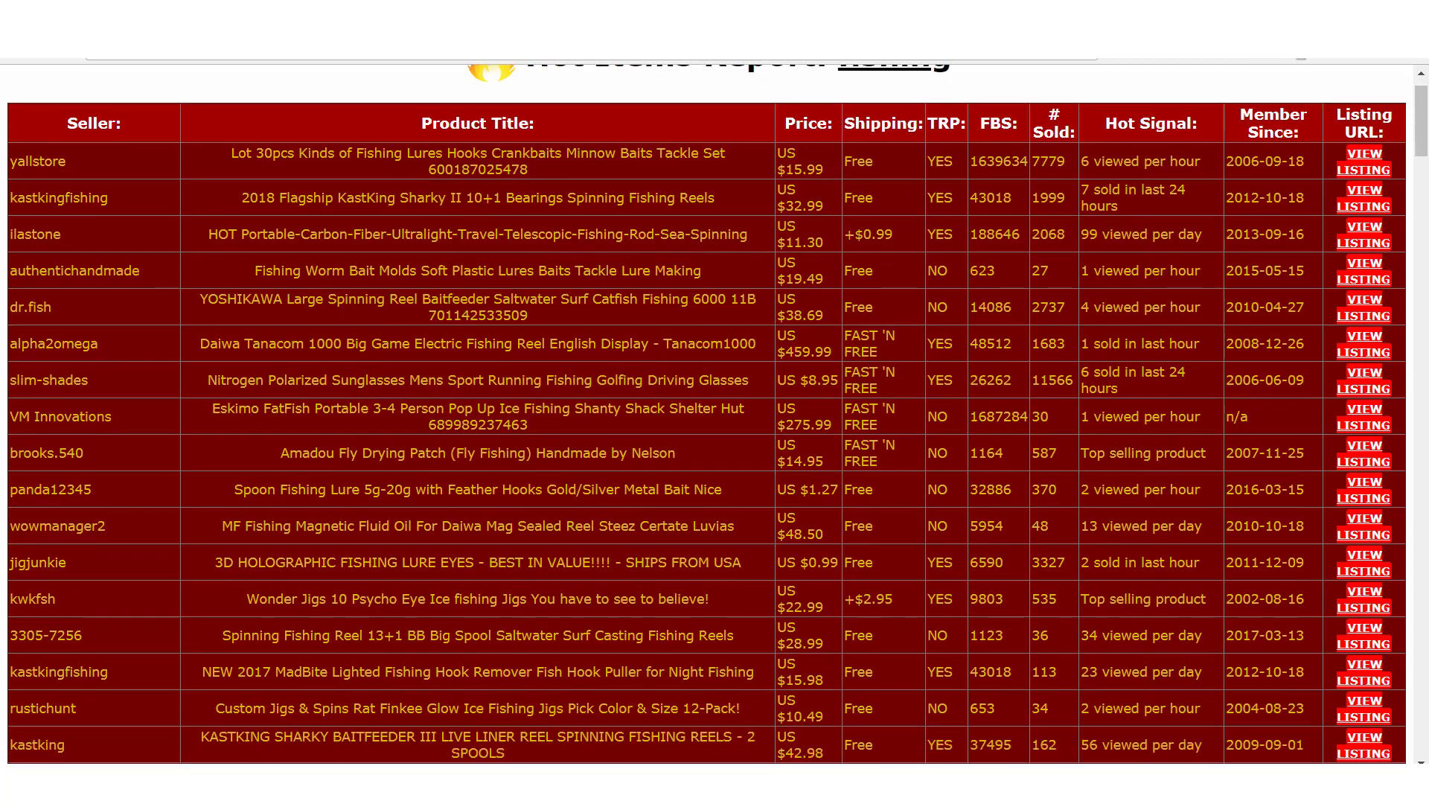
# Restore the Hot Item Finder, reposition it over the report, and widen its Product Title column
pyautogui.click(382, 684)
pyautogui.moveTo(715, 184); pyautogui.dragTo(720, 150)
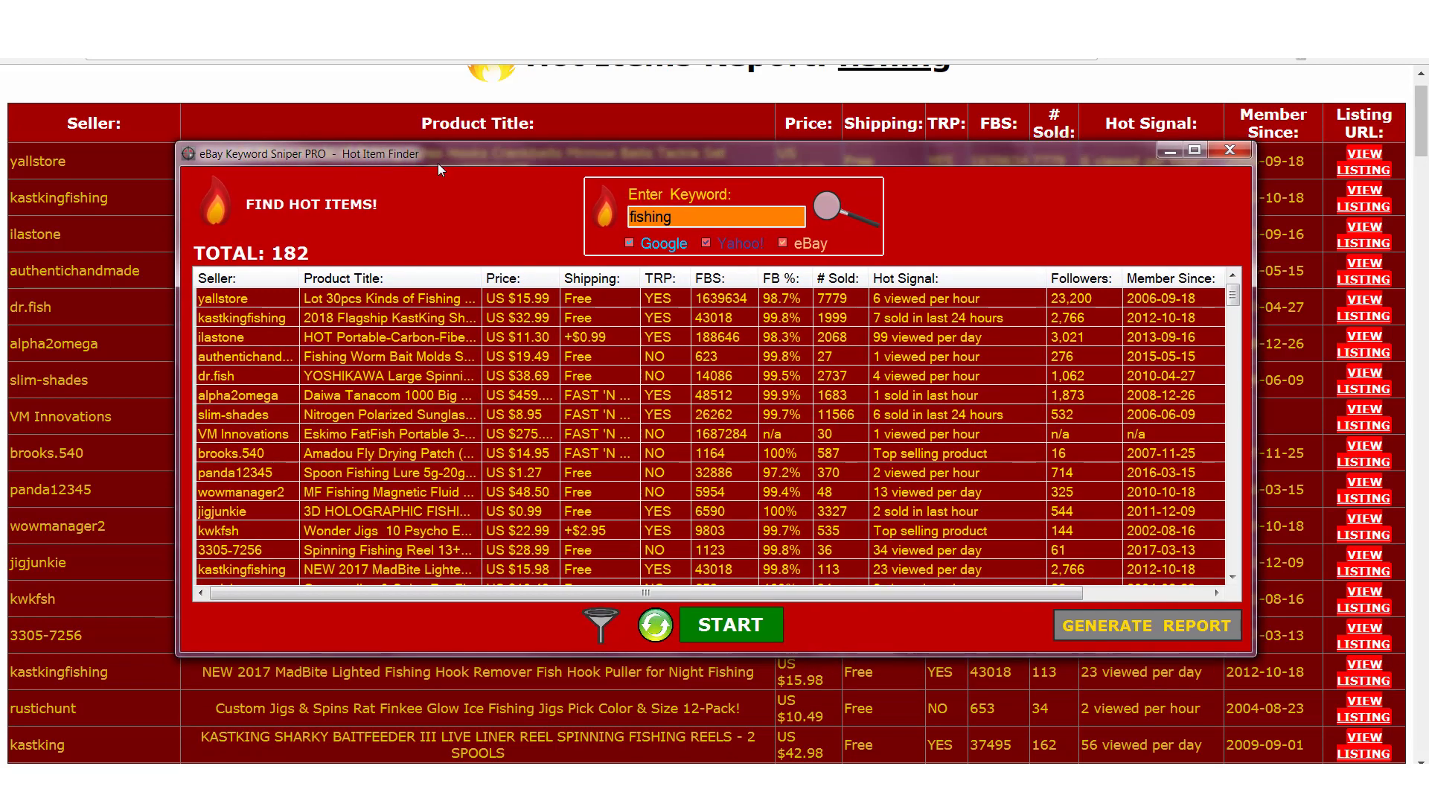
pyautogui.moveTo(426, 159); pyautogui.dragTo(423, 163)
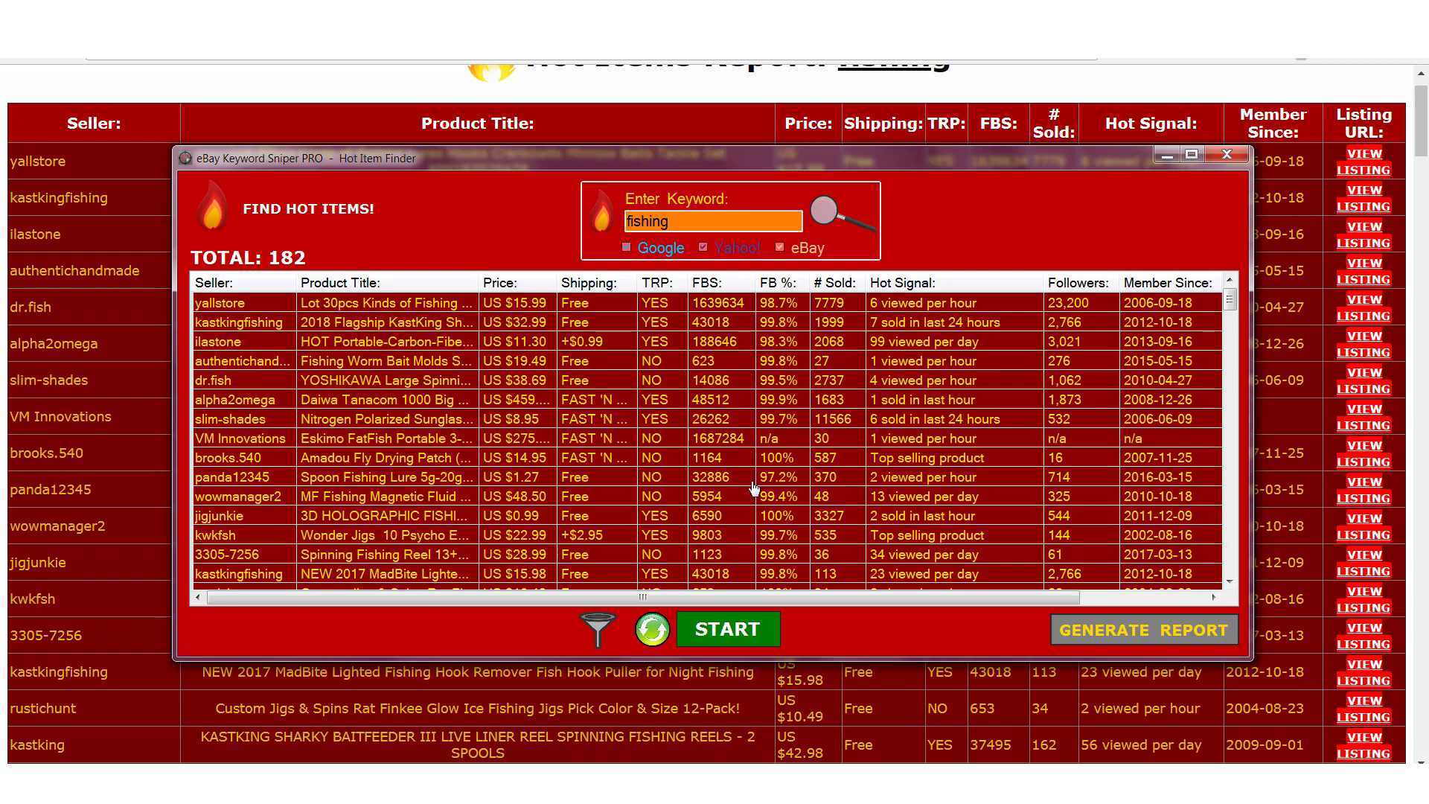
pyautogui.moveTo(868, 162)
pyautogui.mouseDown()
pyautogui.moveTo(851, 191)
pyautogui.moveTo(864, 190)
pyautogui.mouseUp()
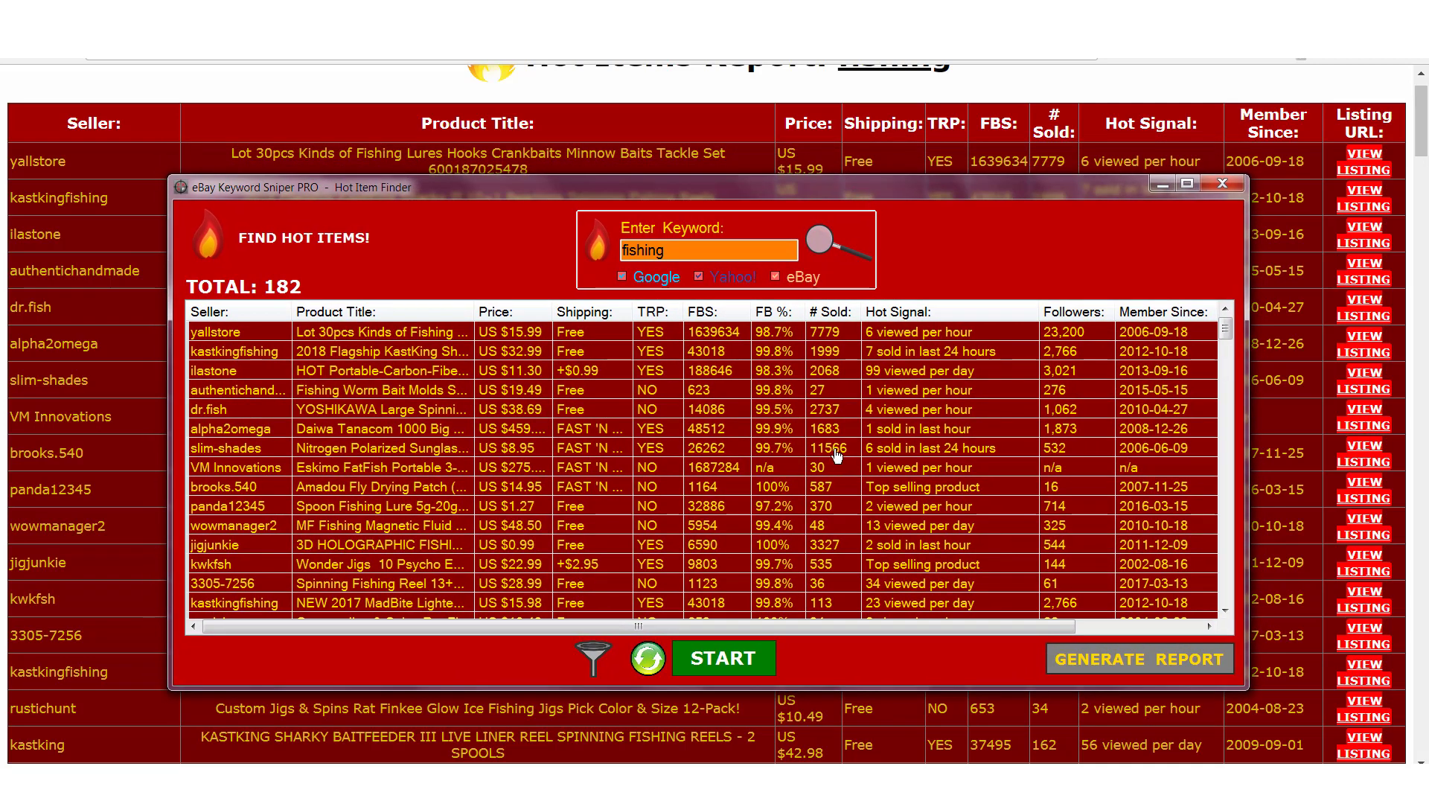
pyautogui.moveTo(474, 311); pyautogui.dragTo(503, 308)
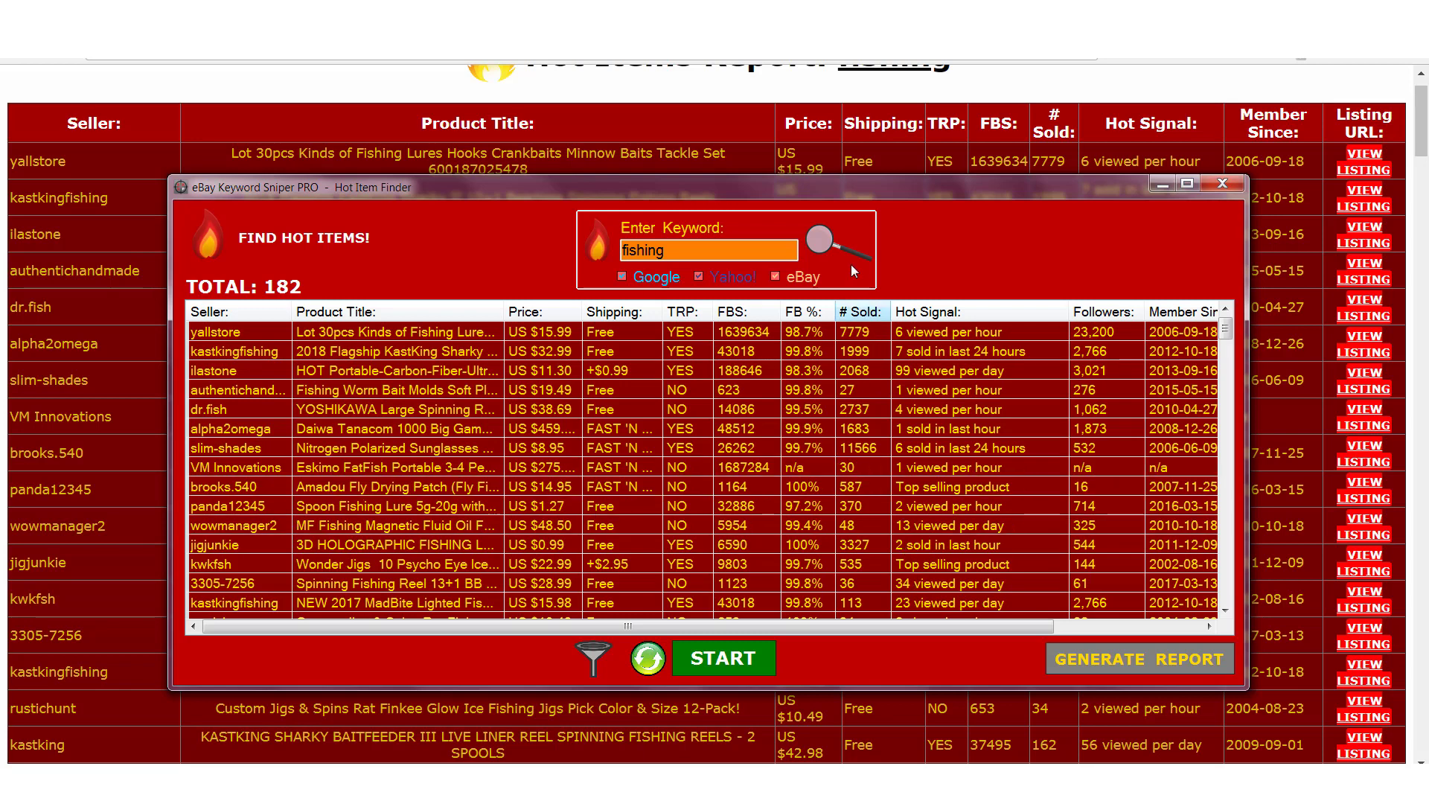
pyautogui.moveTo(798, 195); pyautogui.dragTo(798, 181)
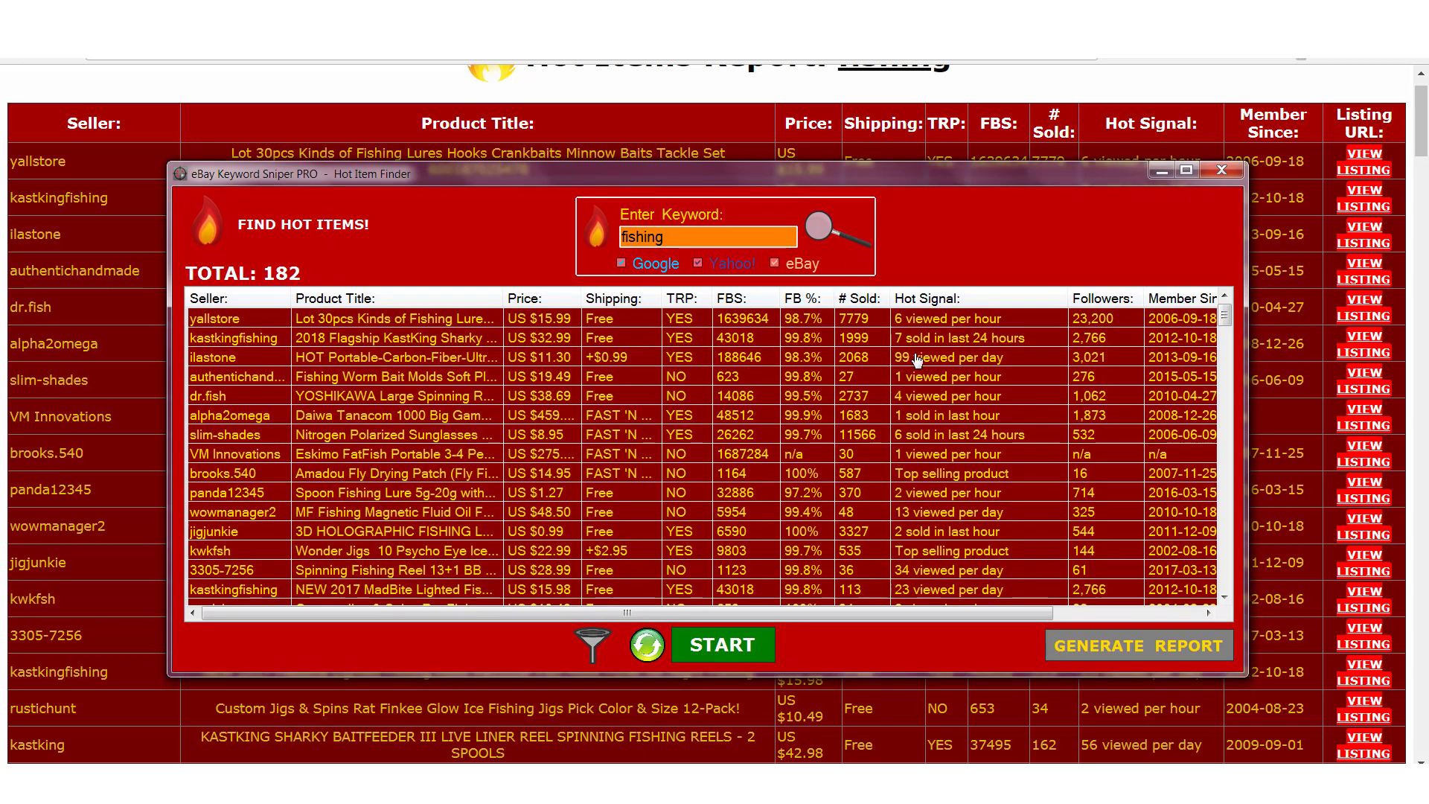